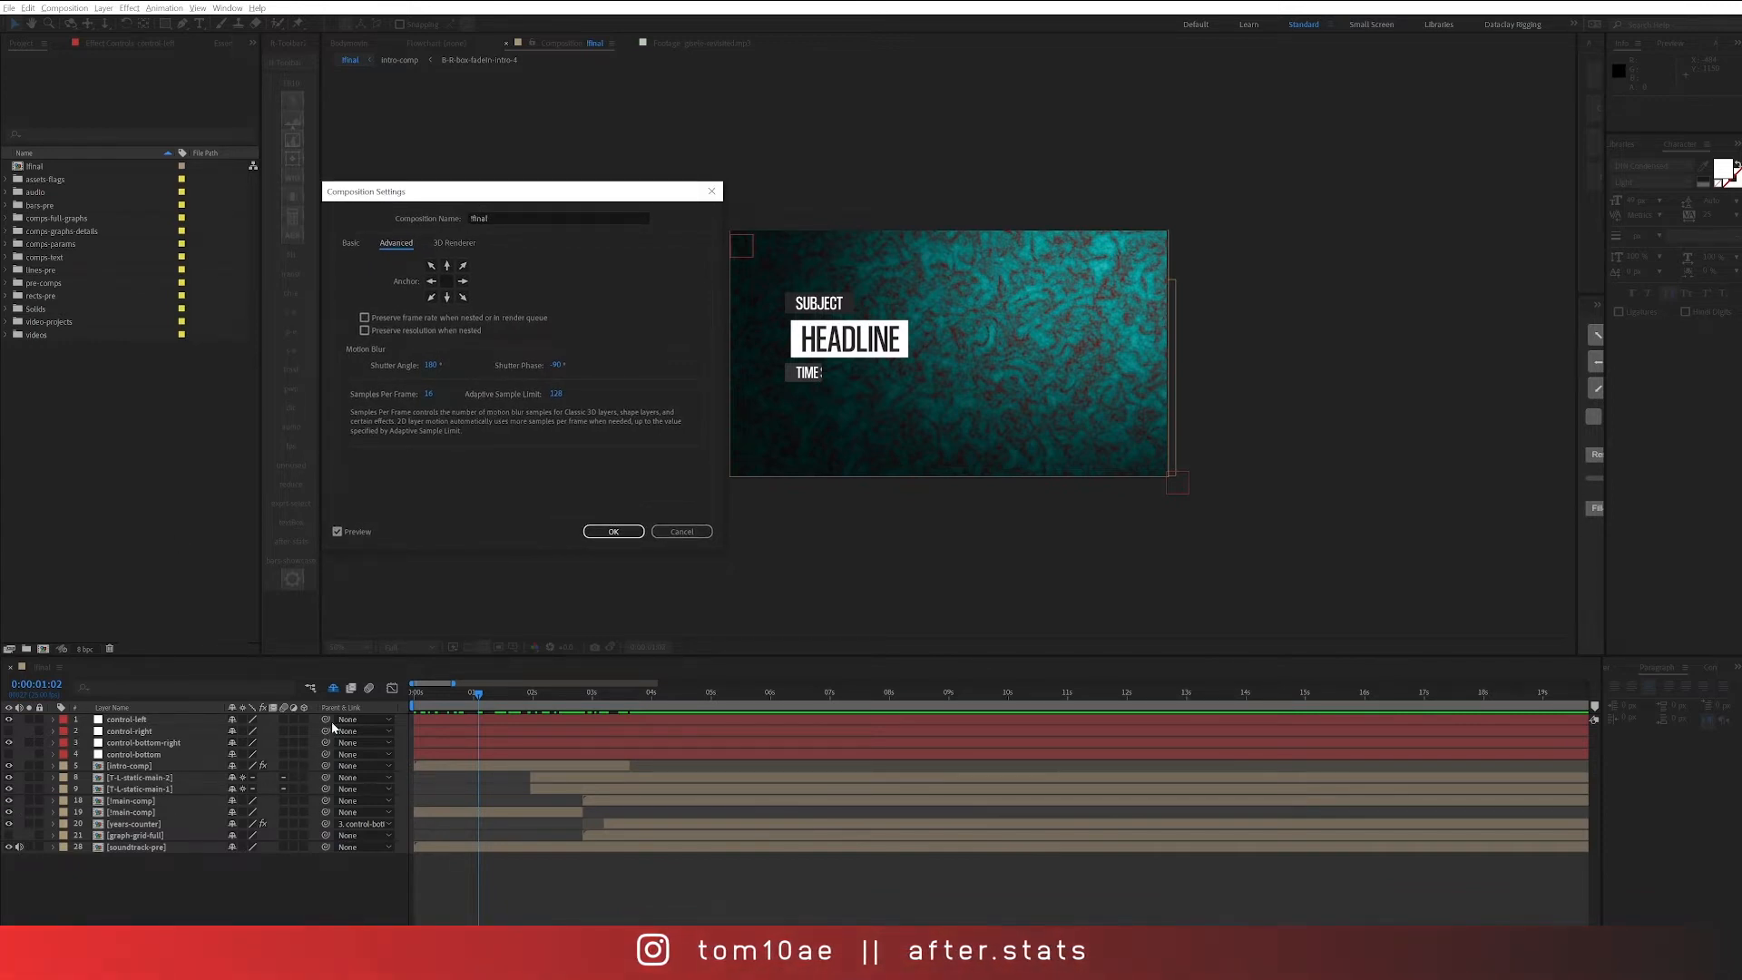
Step: Anchor the composition resize at the upper-left corner and set the width to 1080 px to make the frame square
left_click(433, 265)
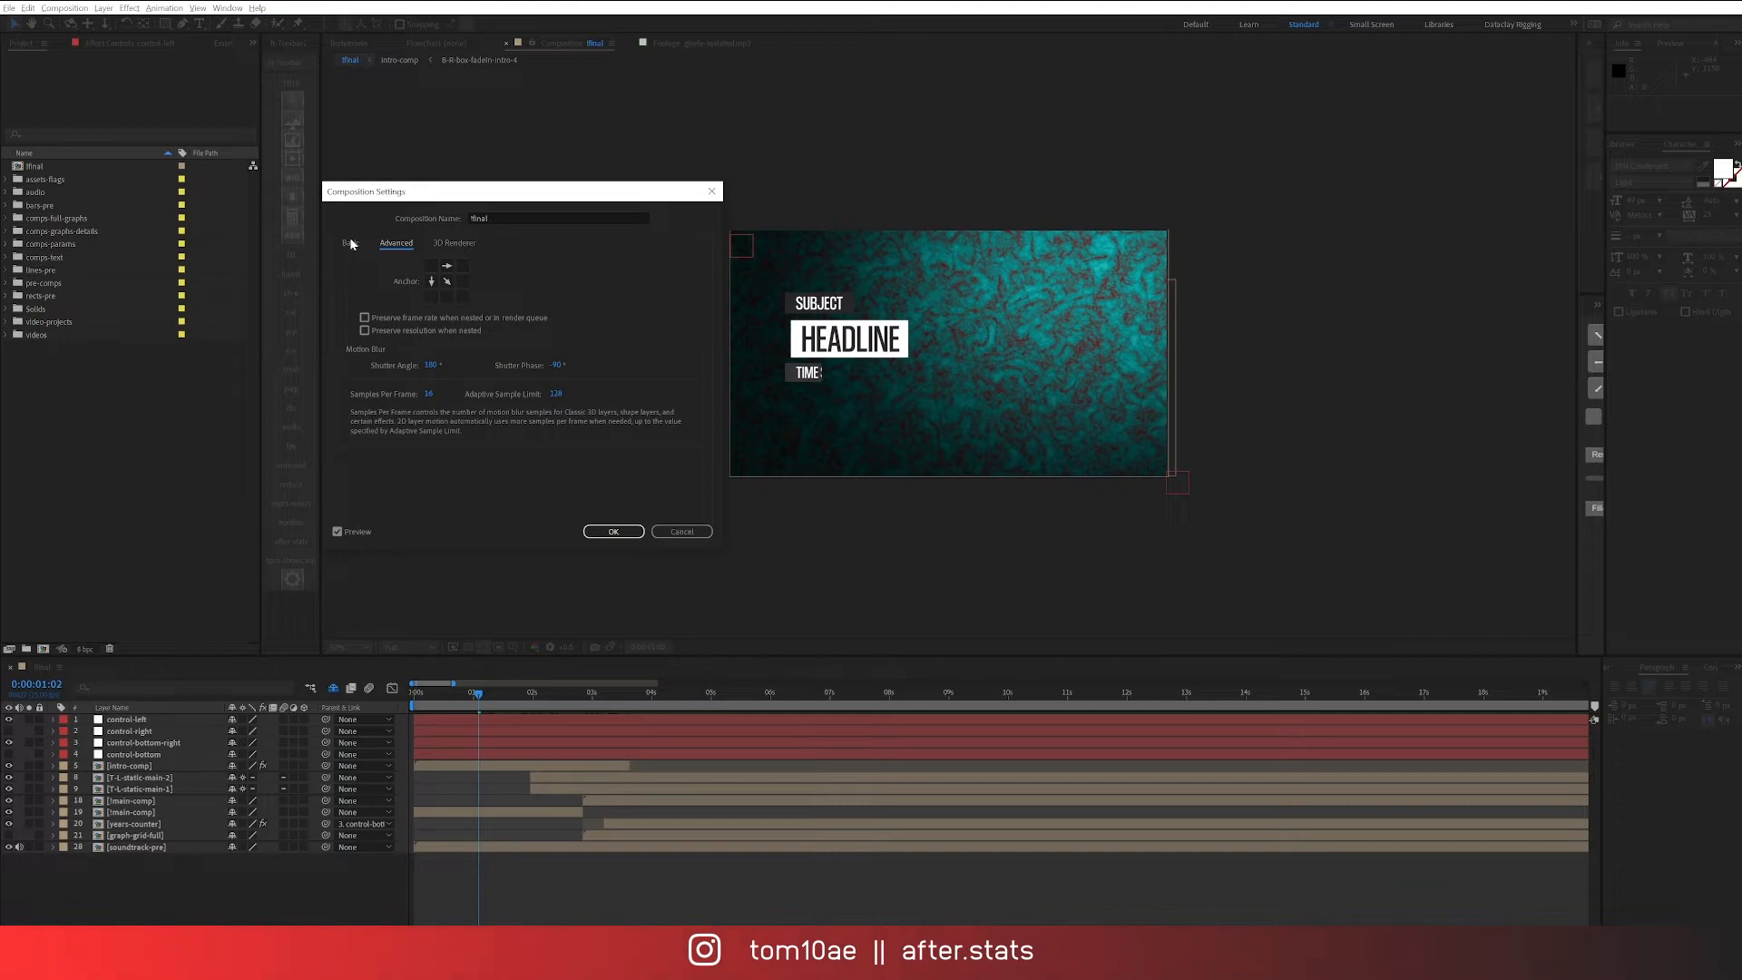
left_click(351, 243)
left_click(420, 285)
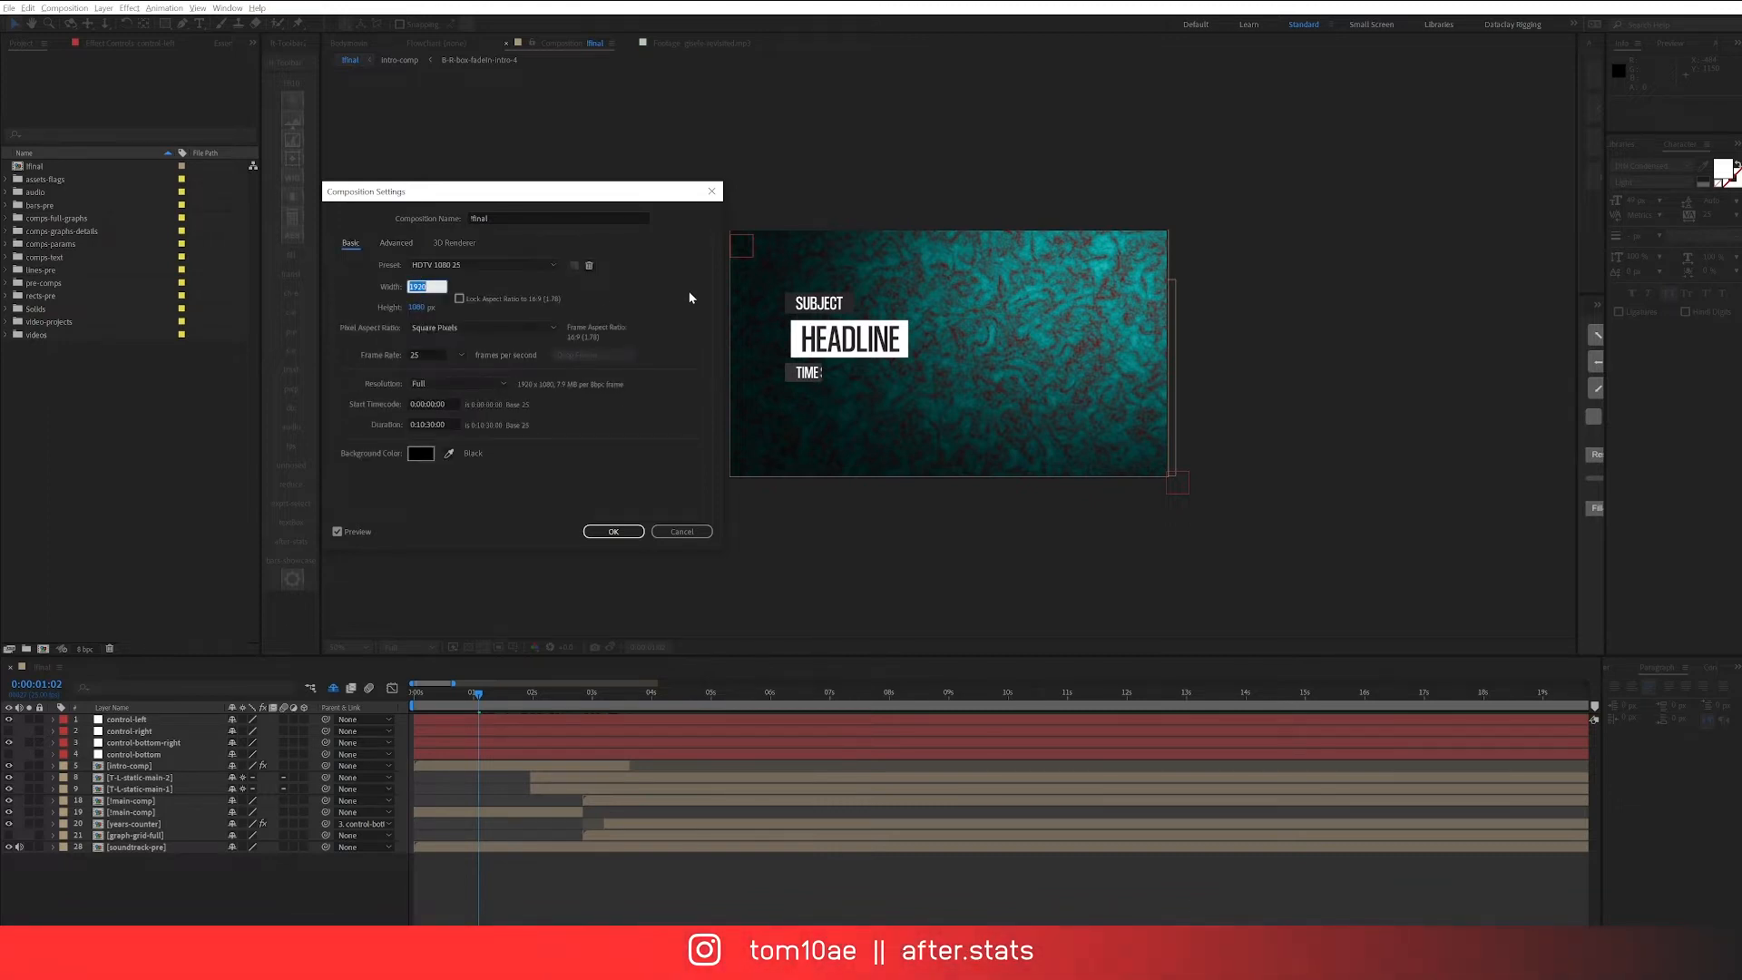
type("100")
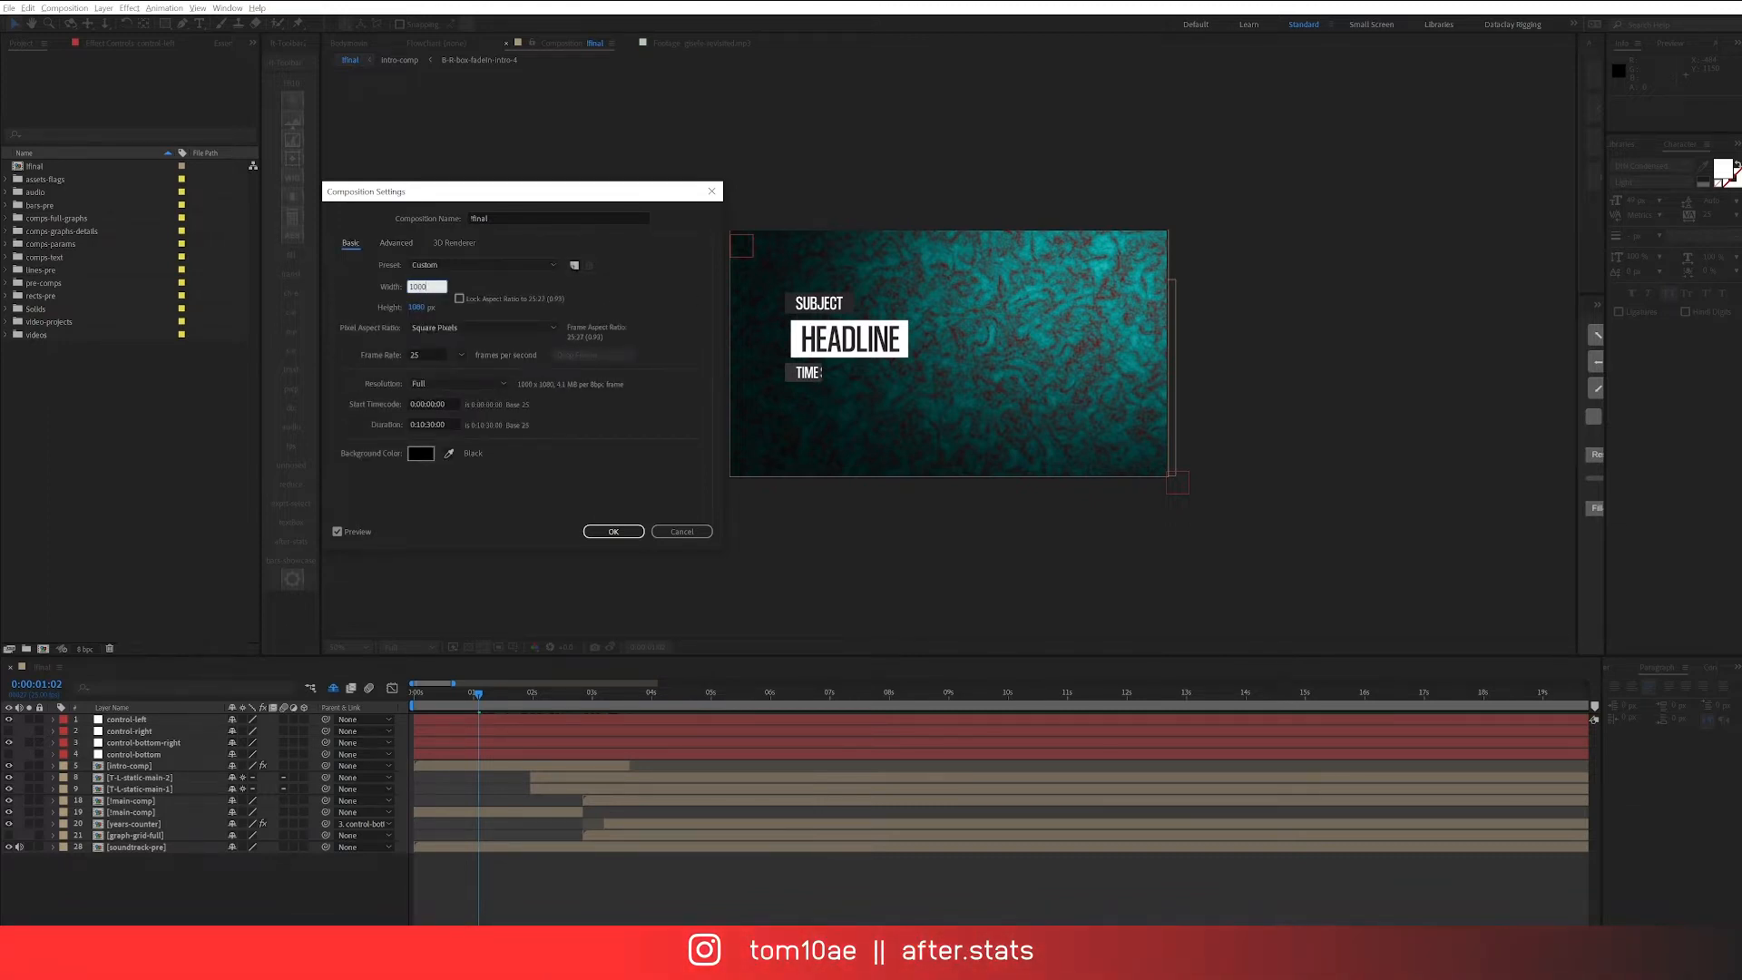
type("0")
key("Return")
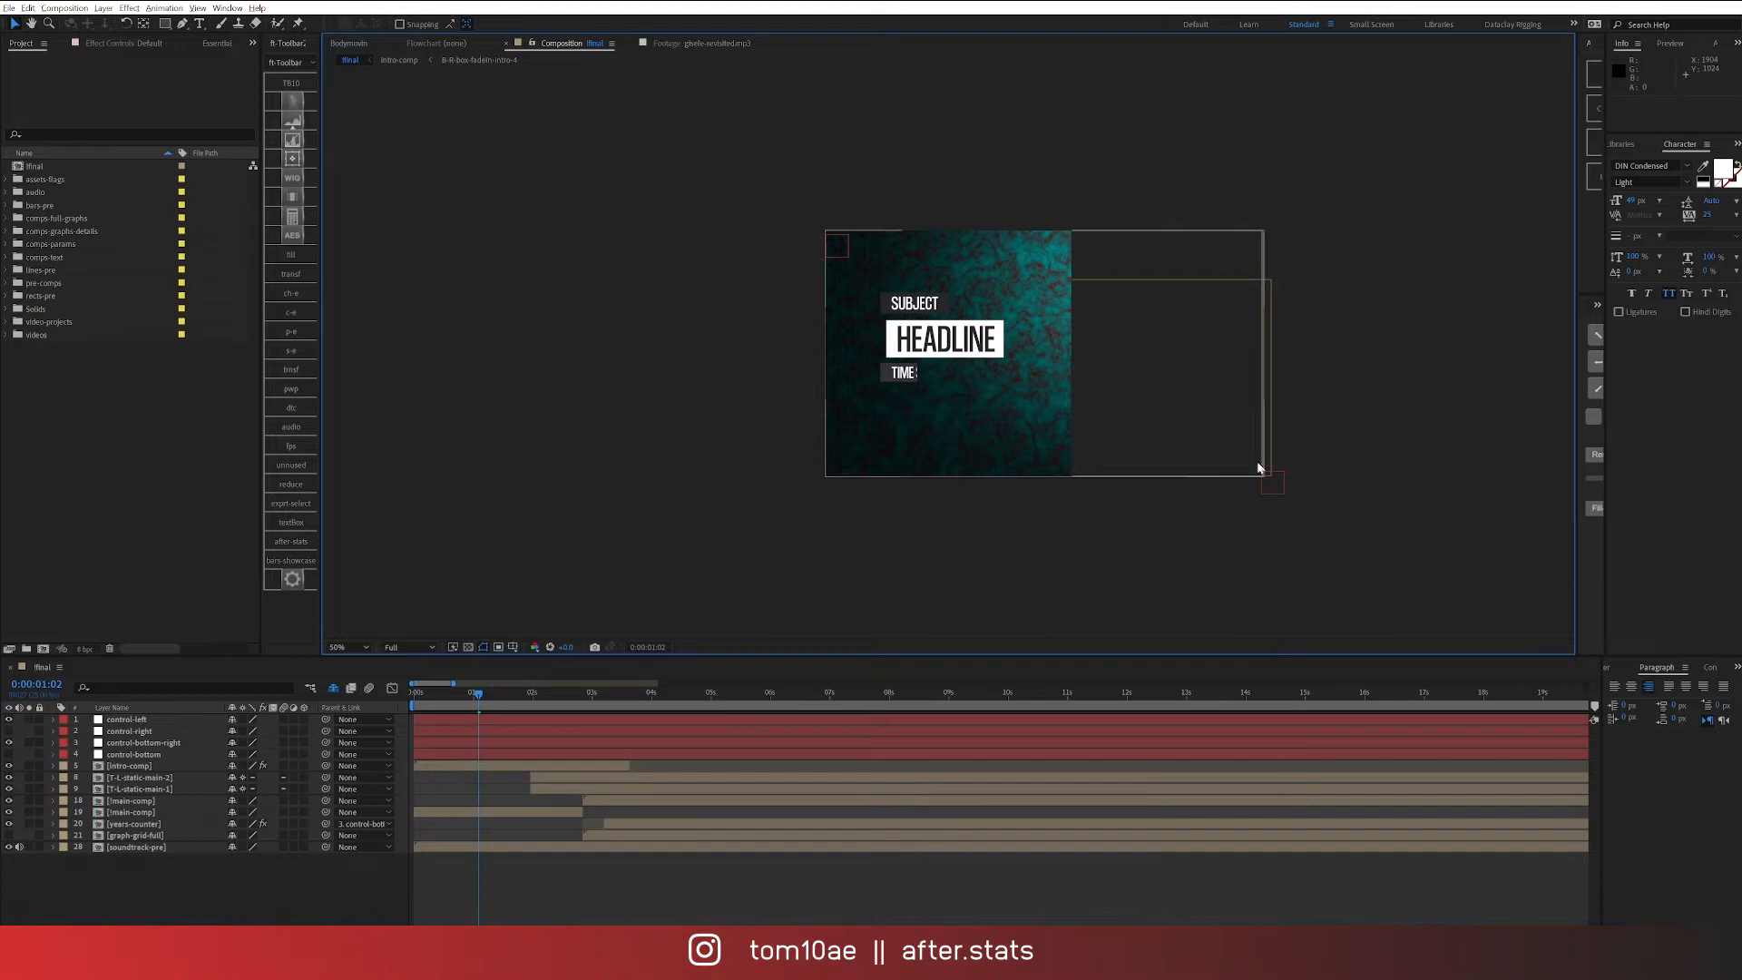
Step: Check the intro titles in the square frame around 0:00:01:07, and undo the composition resize
mouse_move(481, 693)
left_mouse_down()
mouse_move(566, 695)
mouse_move(492, 683)
left_mouse_up()
scroll(894, 445, "up", 1)
left_click_drag(912, 439, 733, 433)
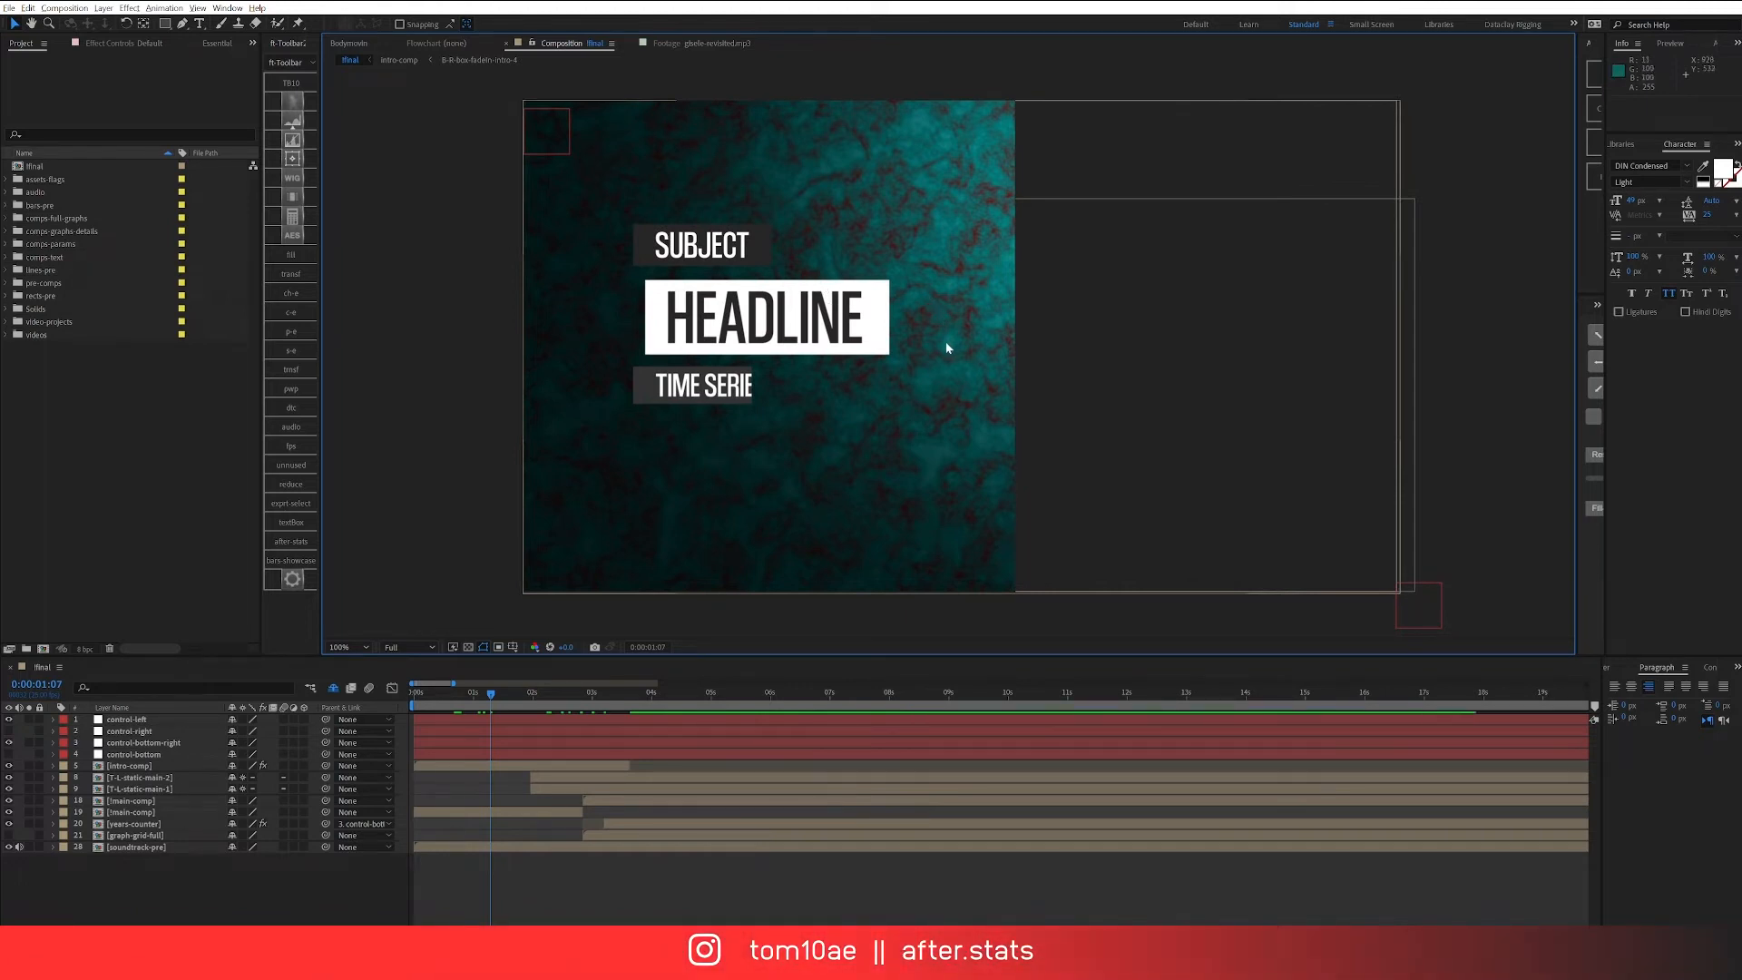
key("ctrl+z")
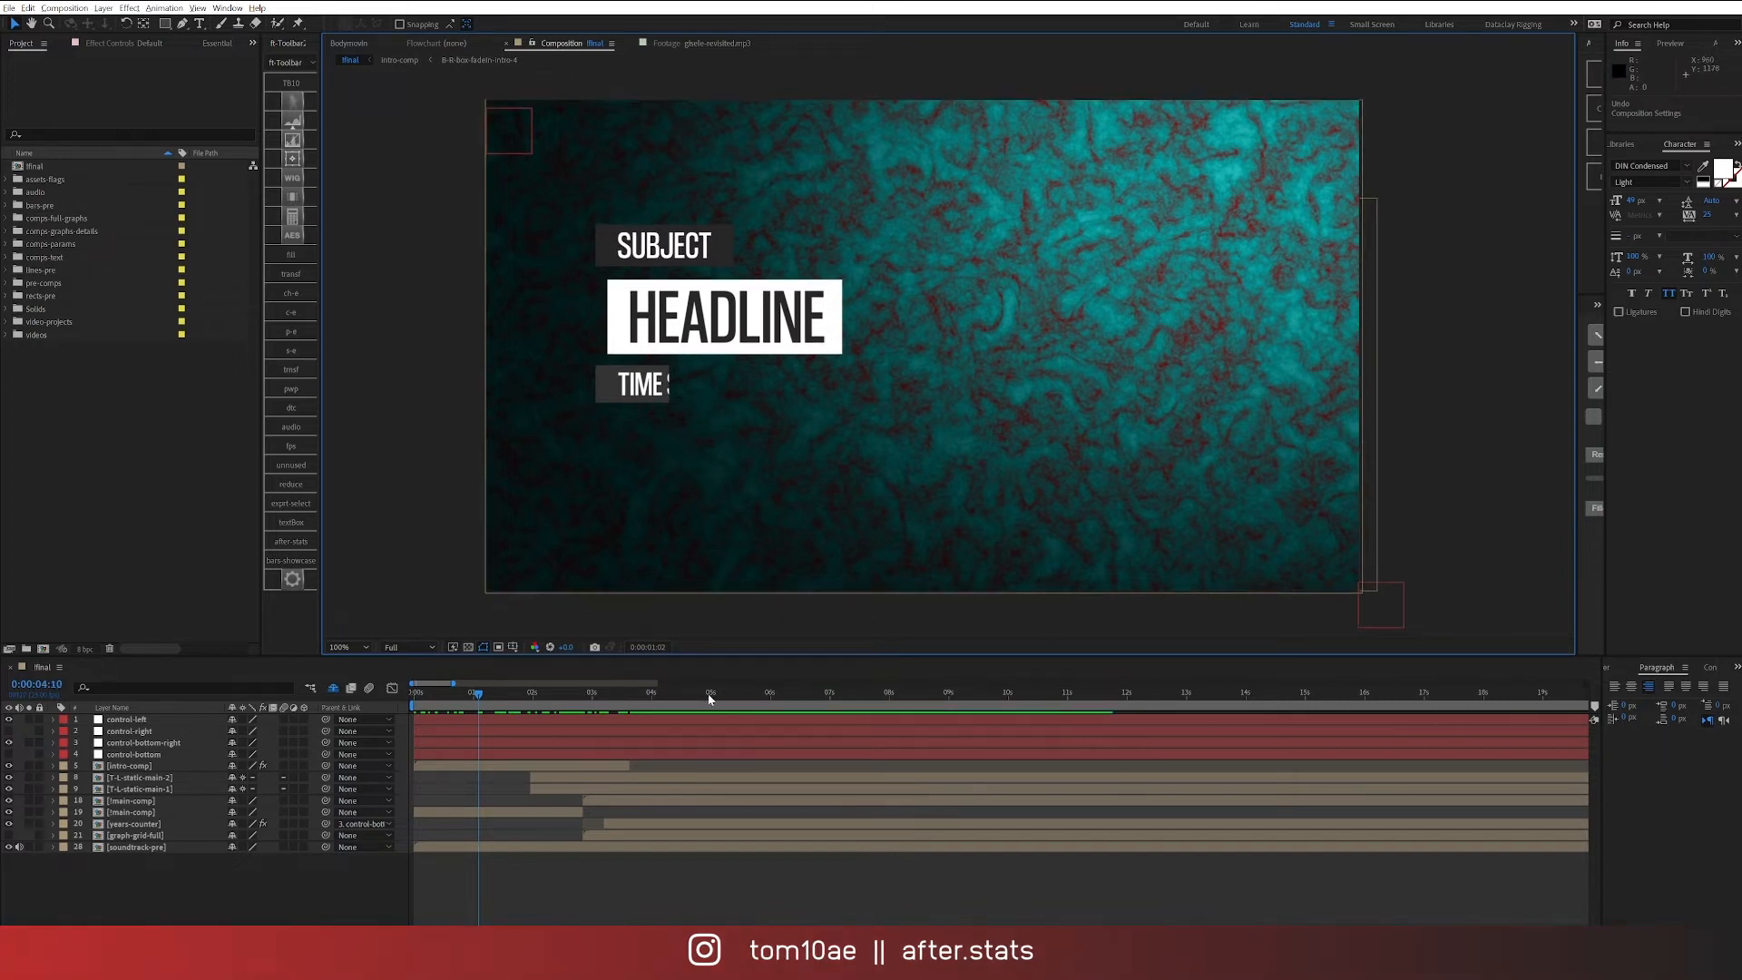
Step: Examine the year counter near 0:00:06:09, including the years-counter layer's position and its parent null control-bottom-right
left_click_drag(710, 699, 792, 696)
left_click(1334, 560)
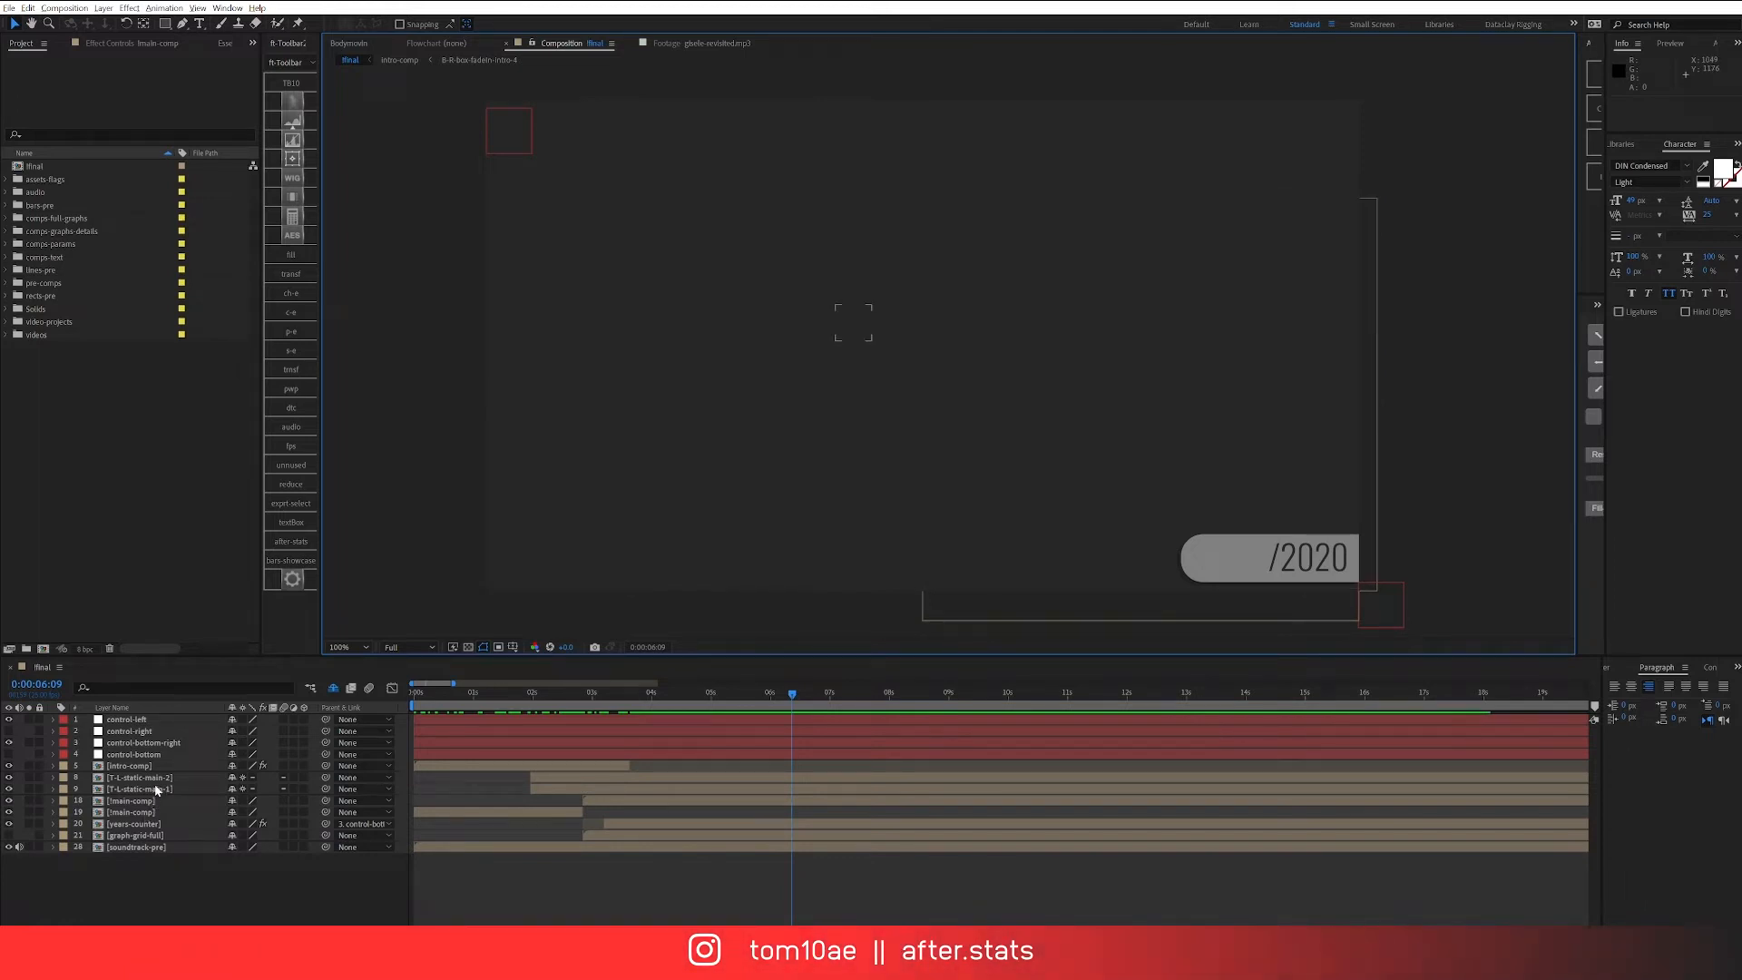
left_click(156, 824)
key("p")
left_click(149, 886)
left_click(156, 825)
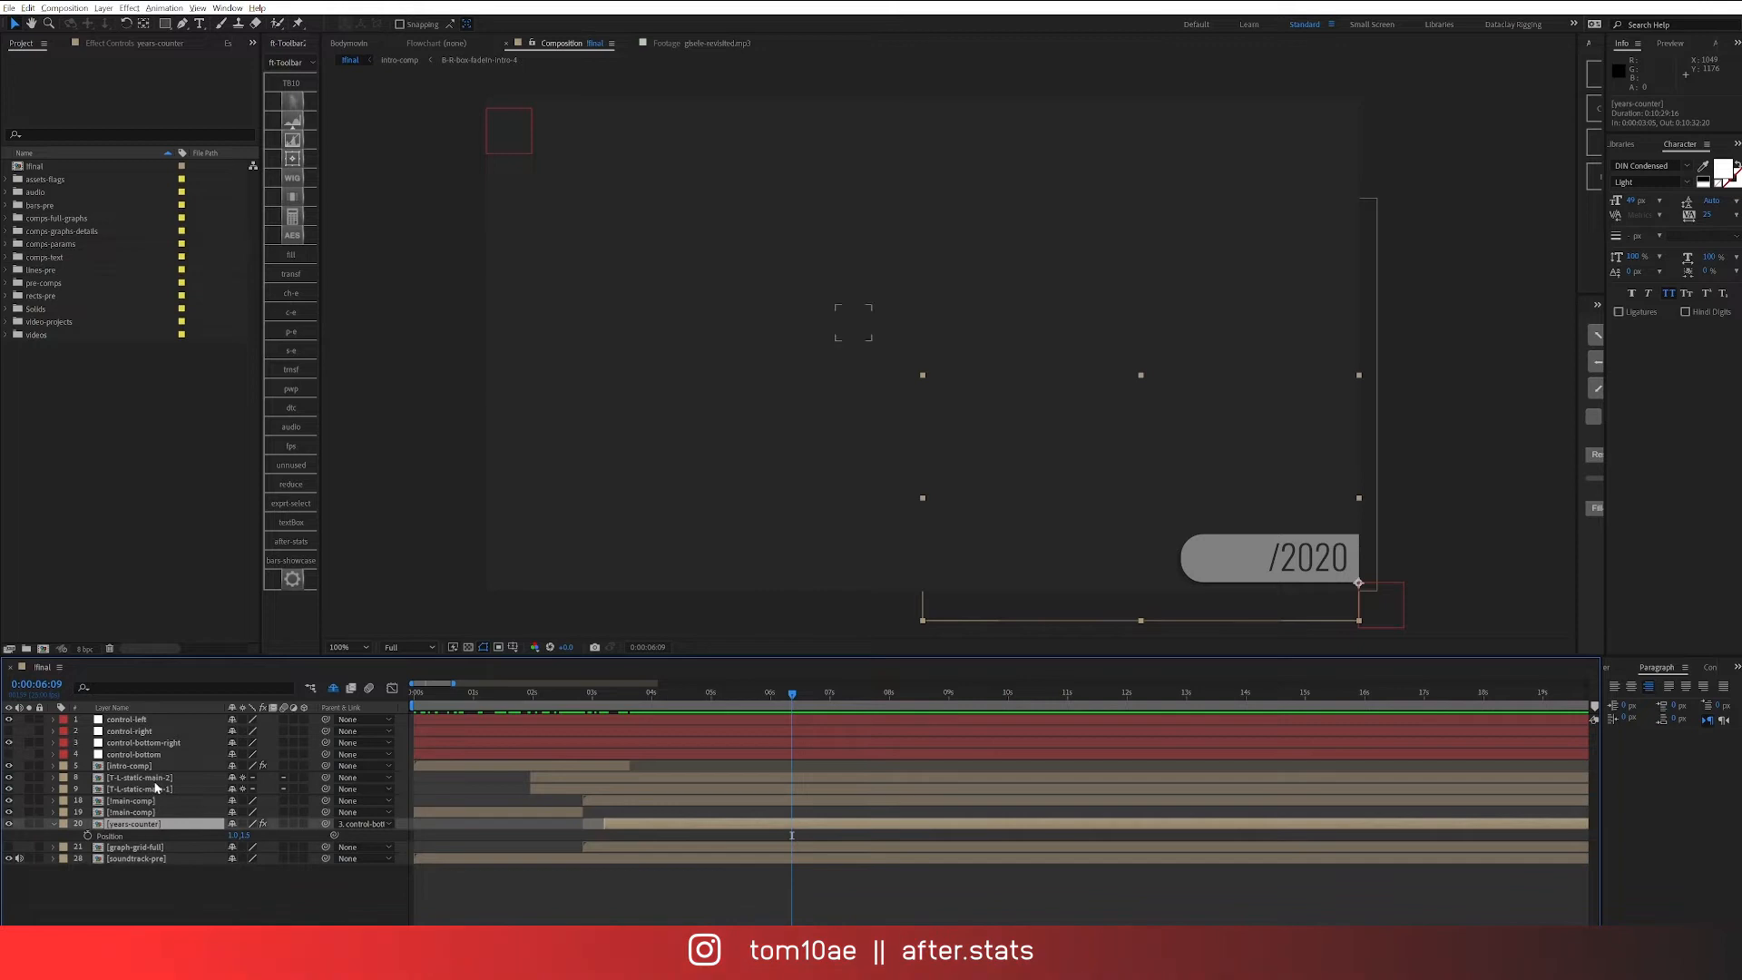
left_click(169, 744)
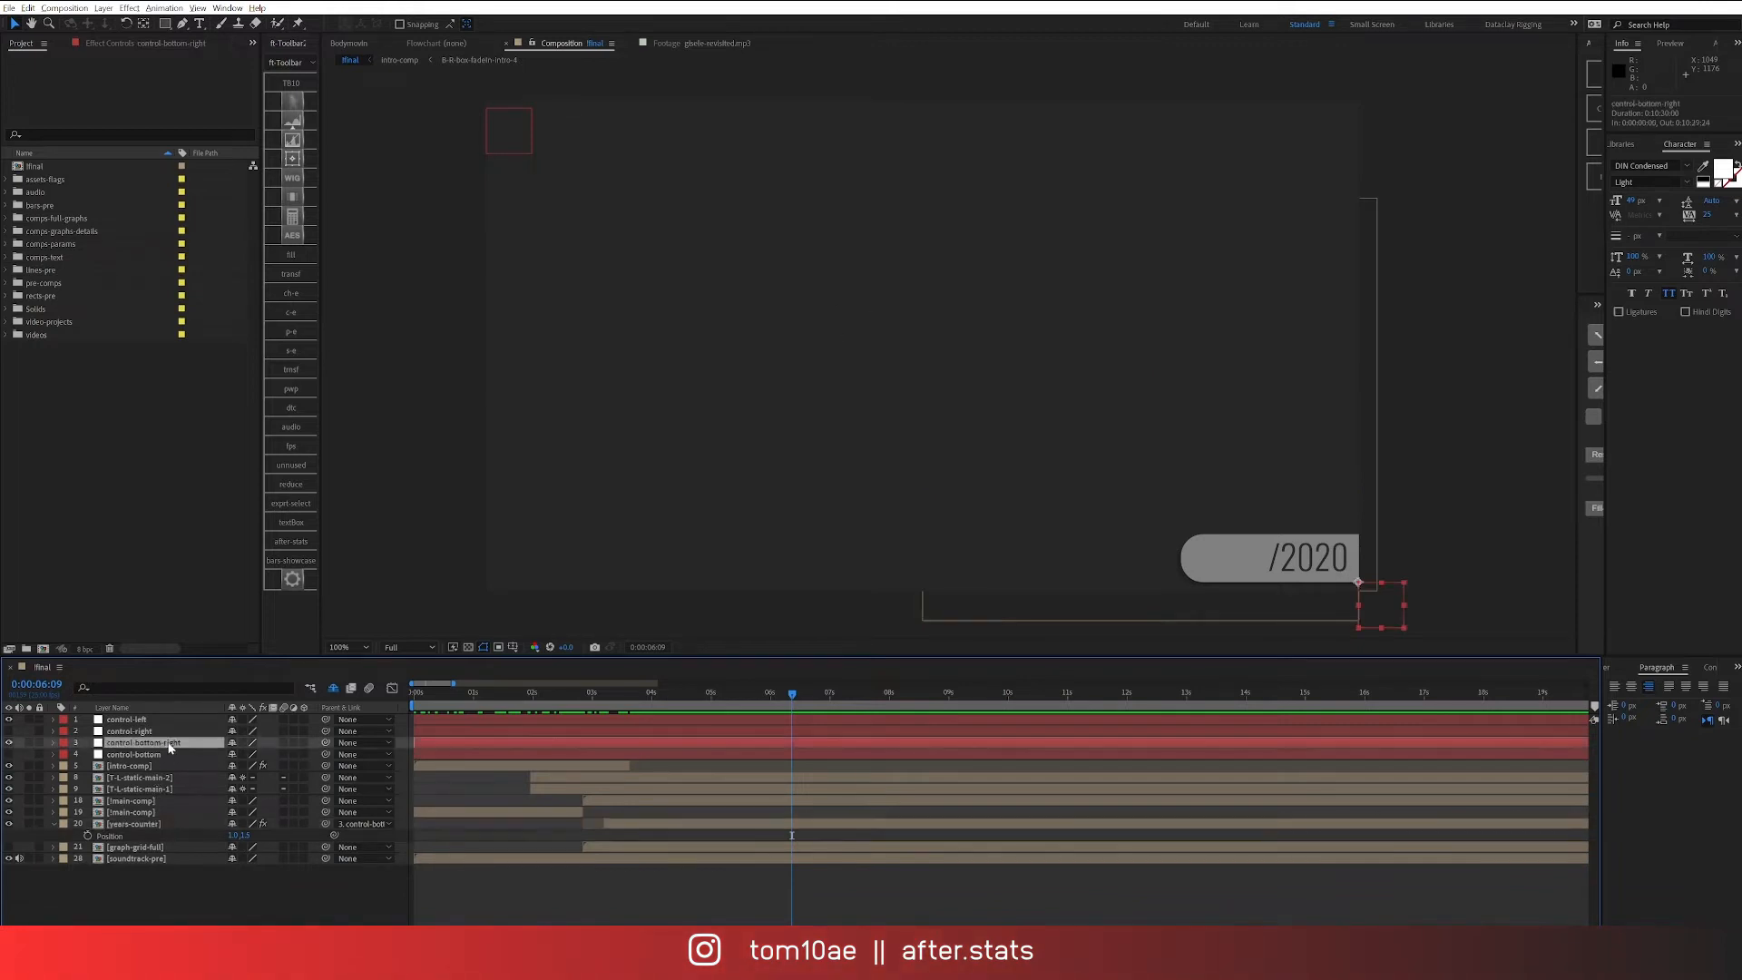
left_click_drag(1404, 602, 1341, 390)
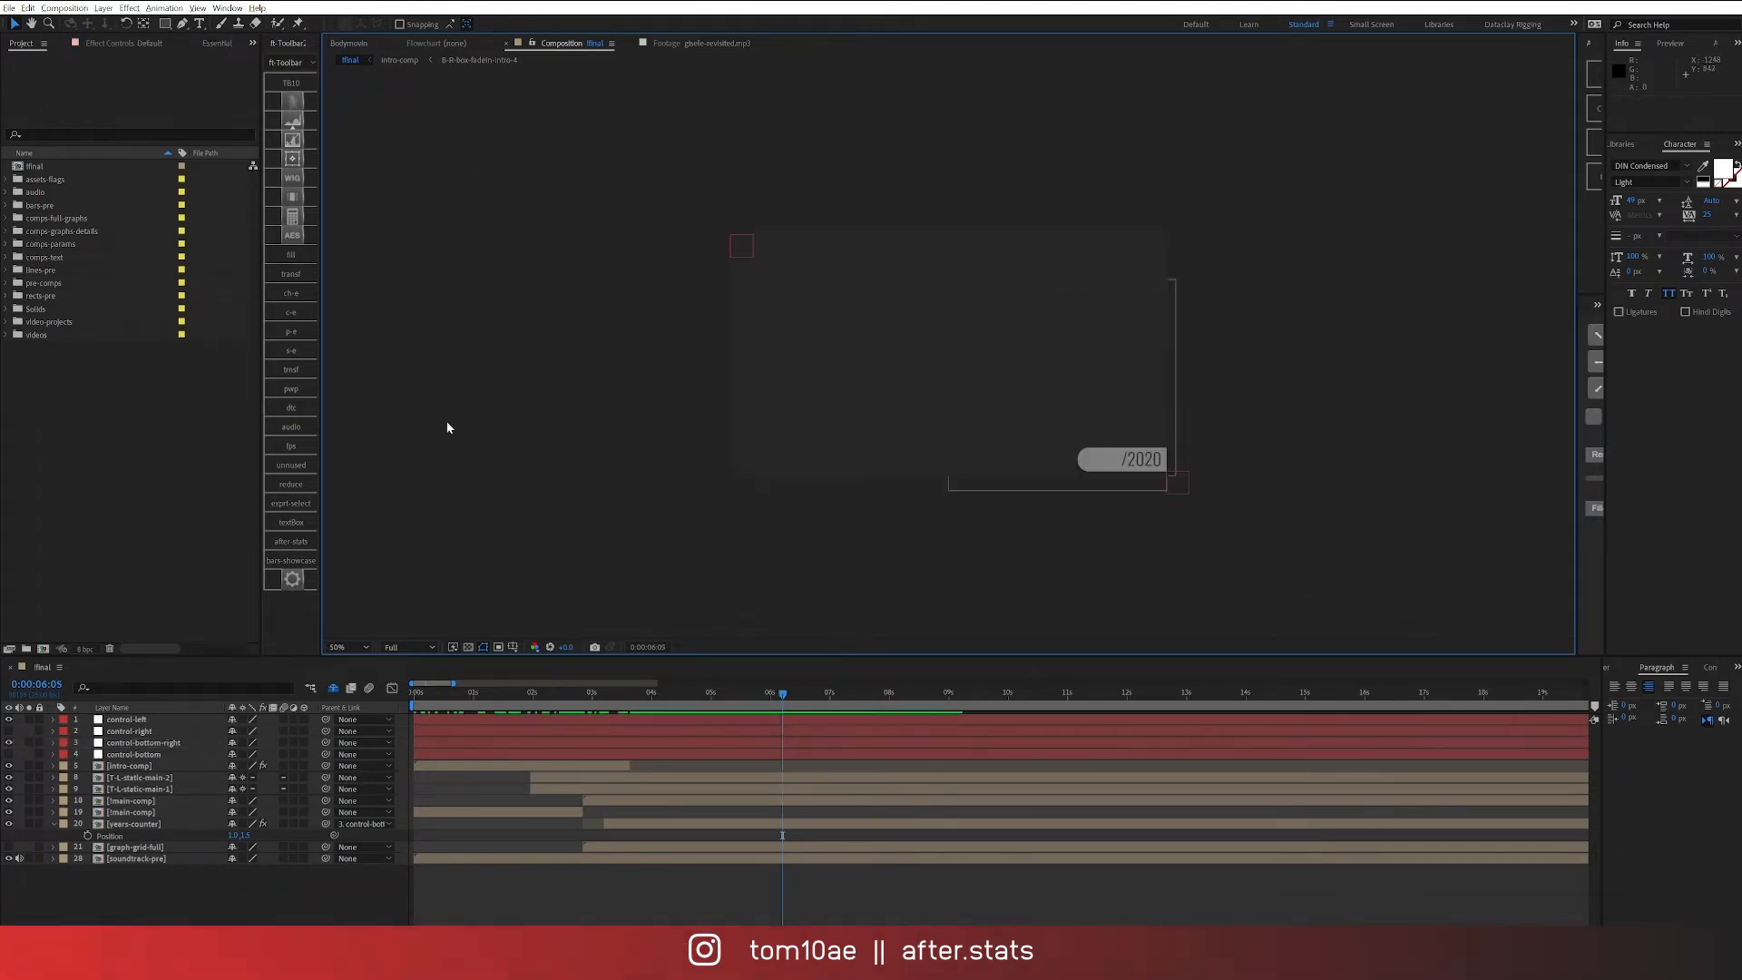
key("ctrl+k")
left_click(418, 287)
type("100")
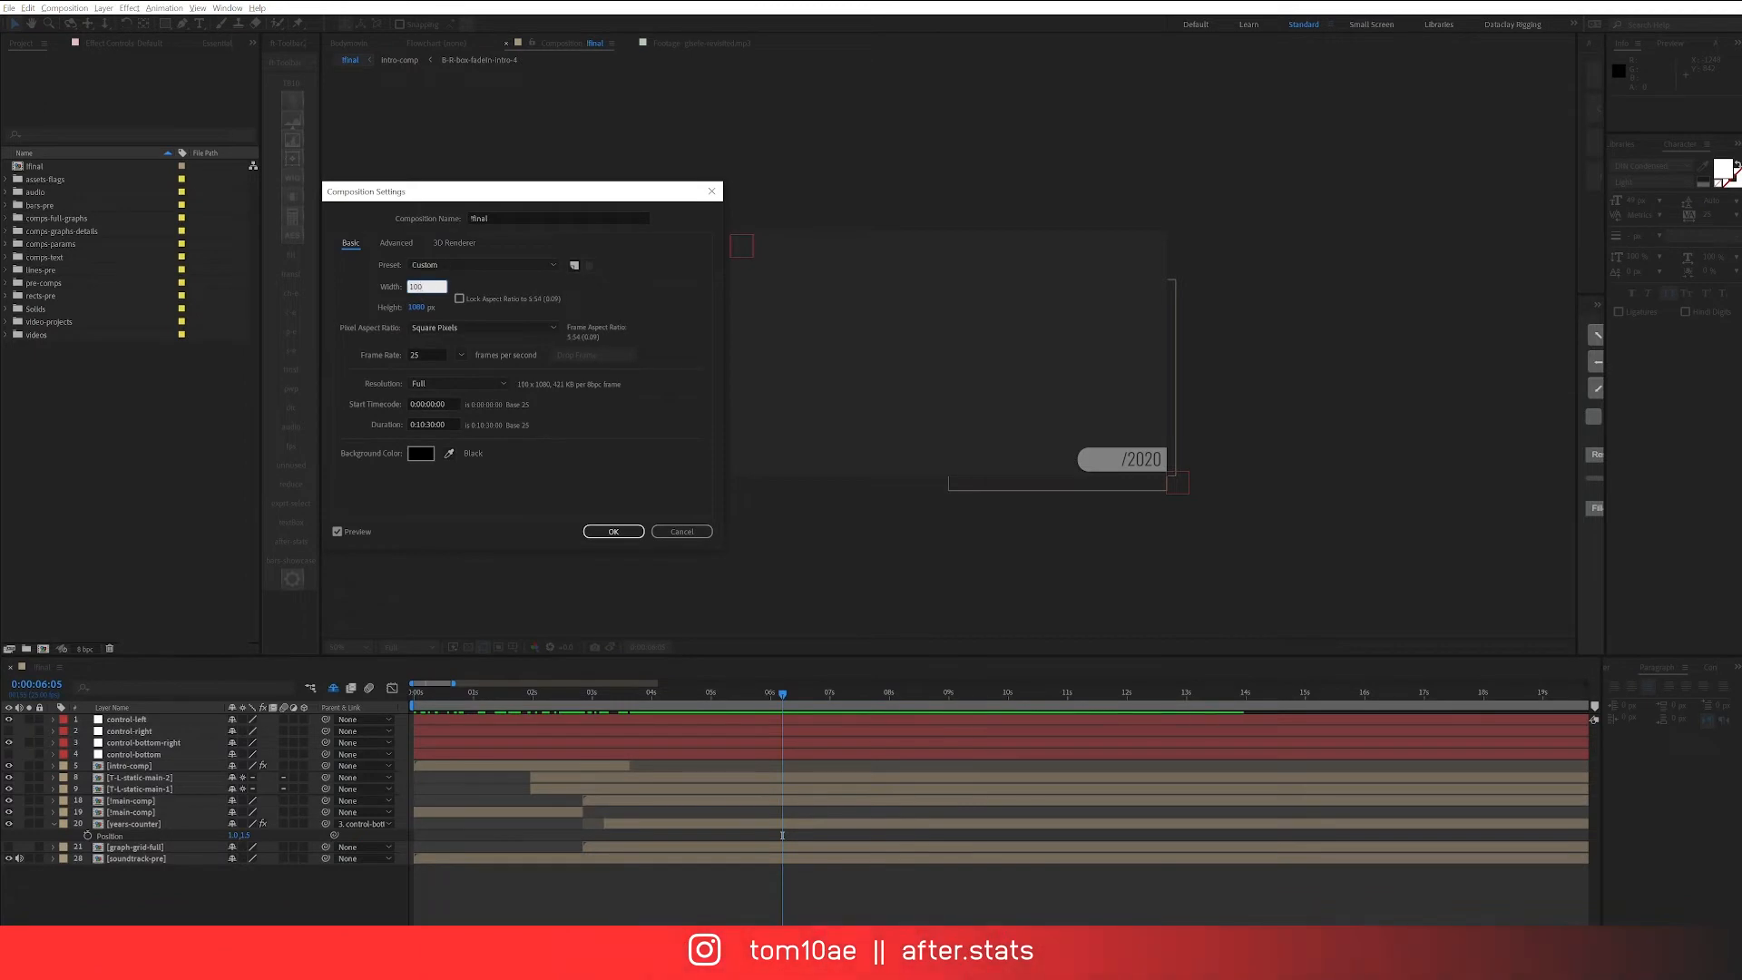
key("BackSpace")
type("80")
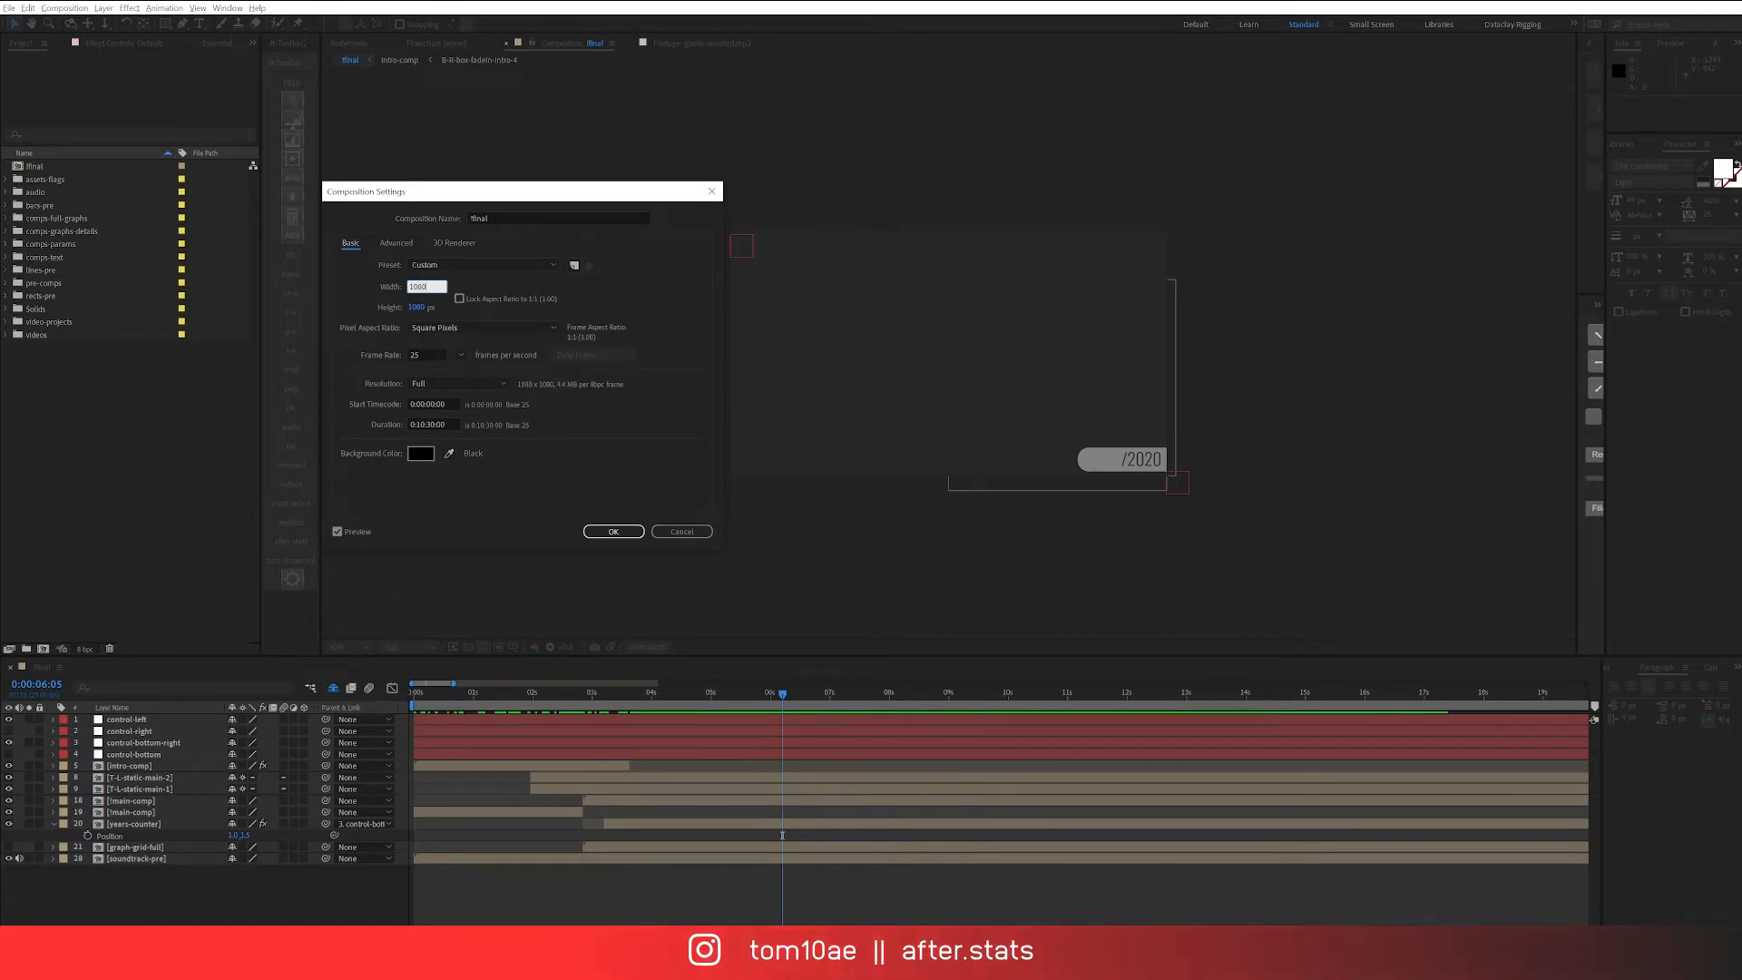
key("Return")
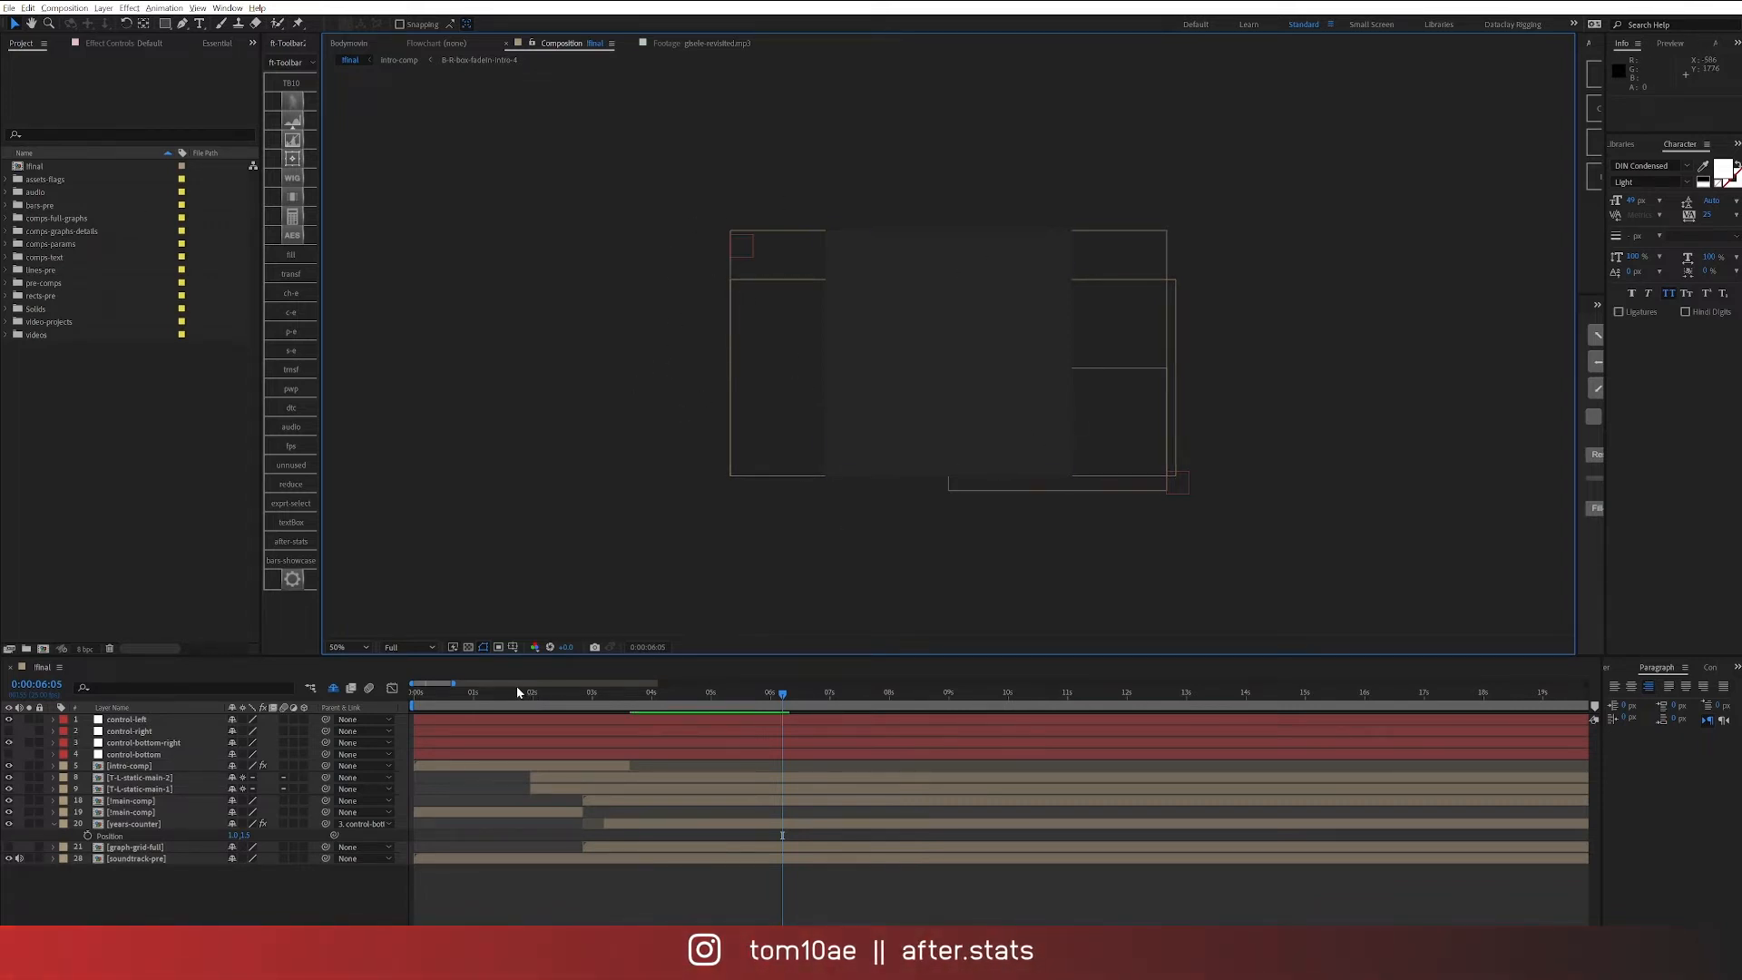
left_click(517, 692)
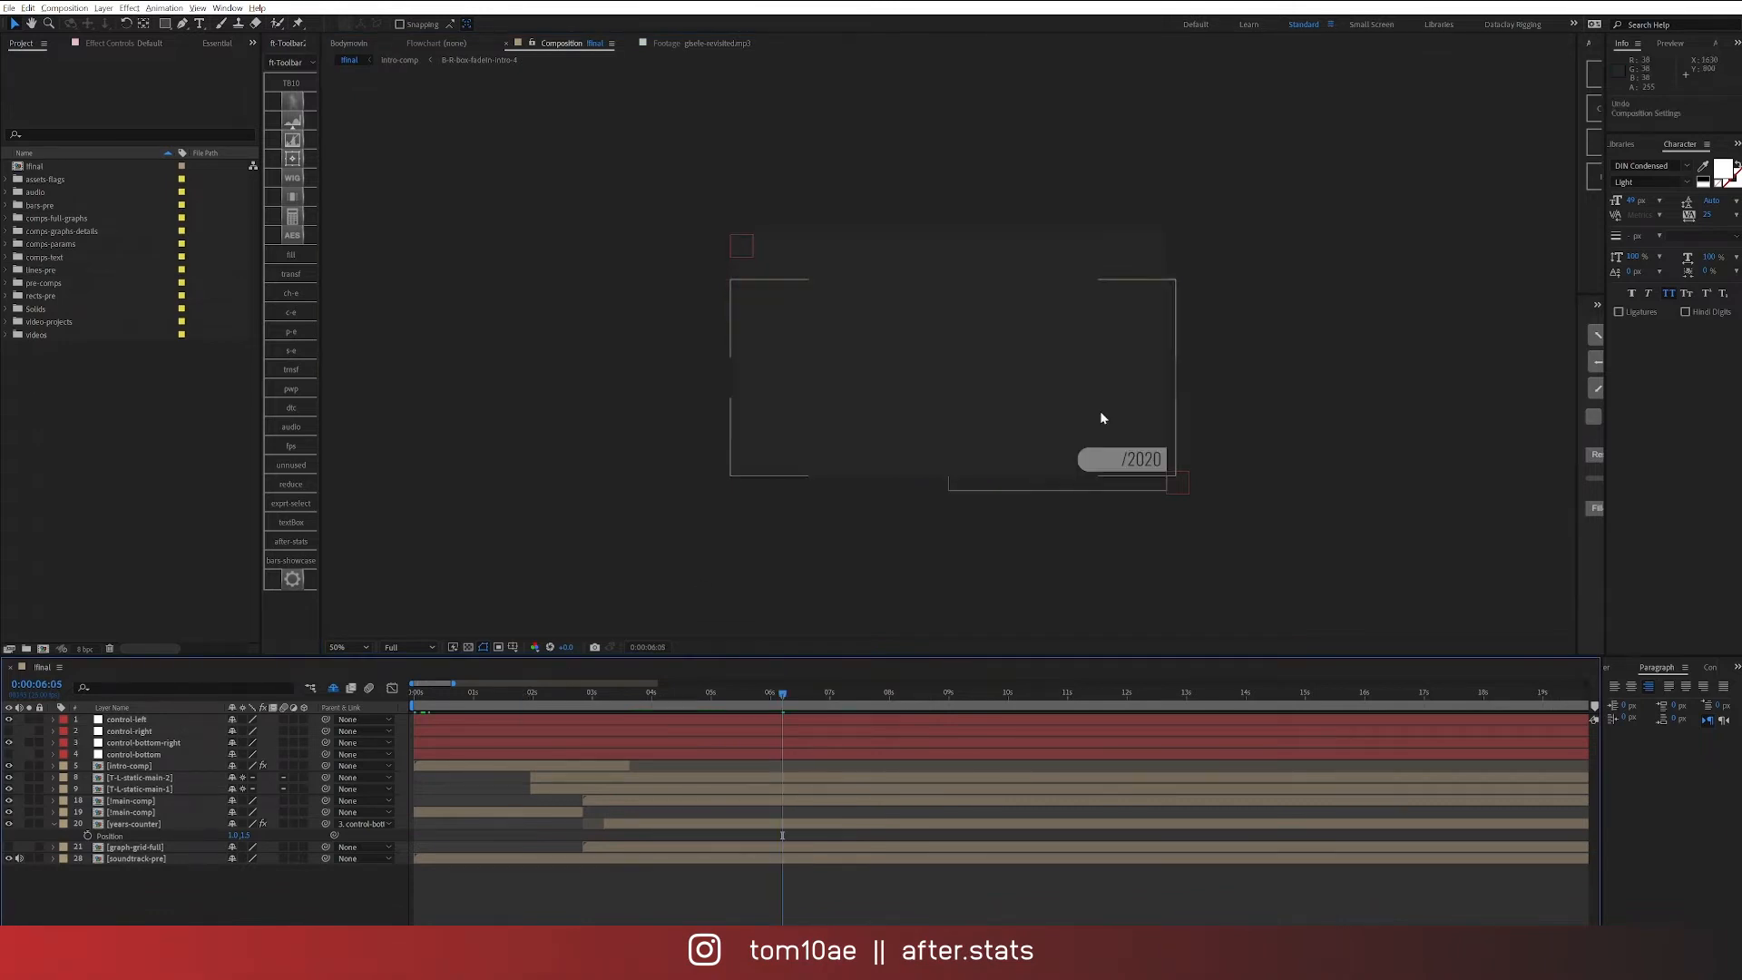
Step: Set the composition's anchor to the upper-left corner and its width to 1080 px
key("ctrl+k")
left_click(430, 264)
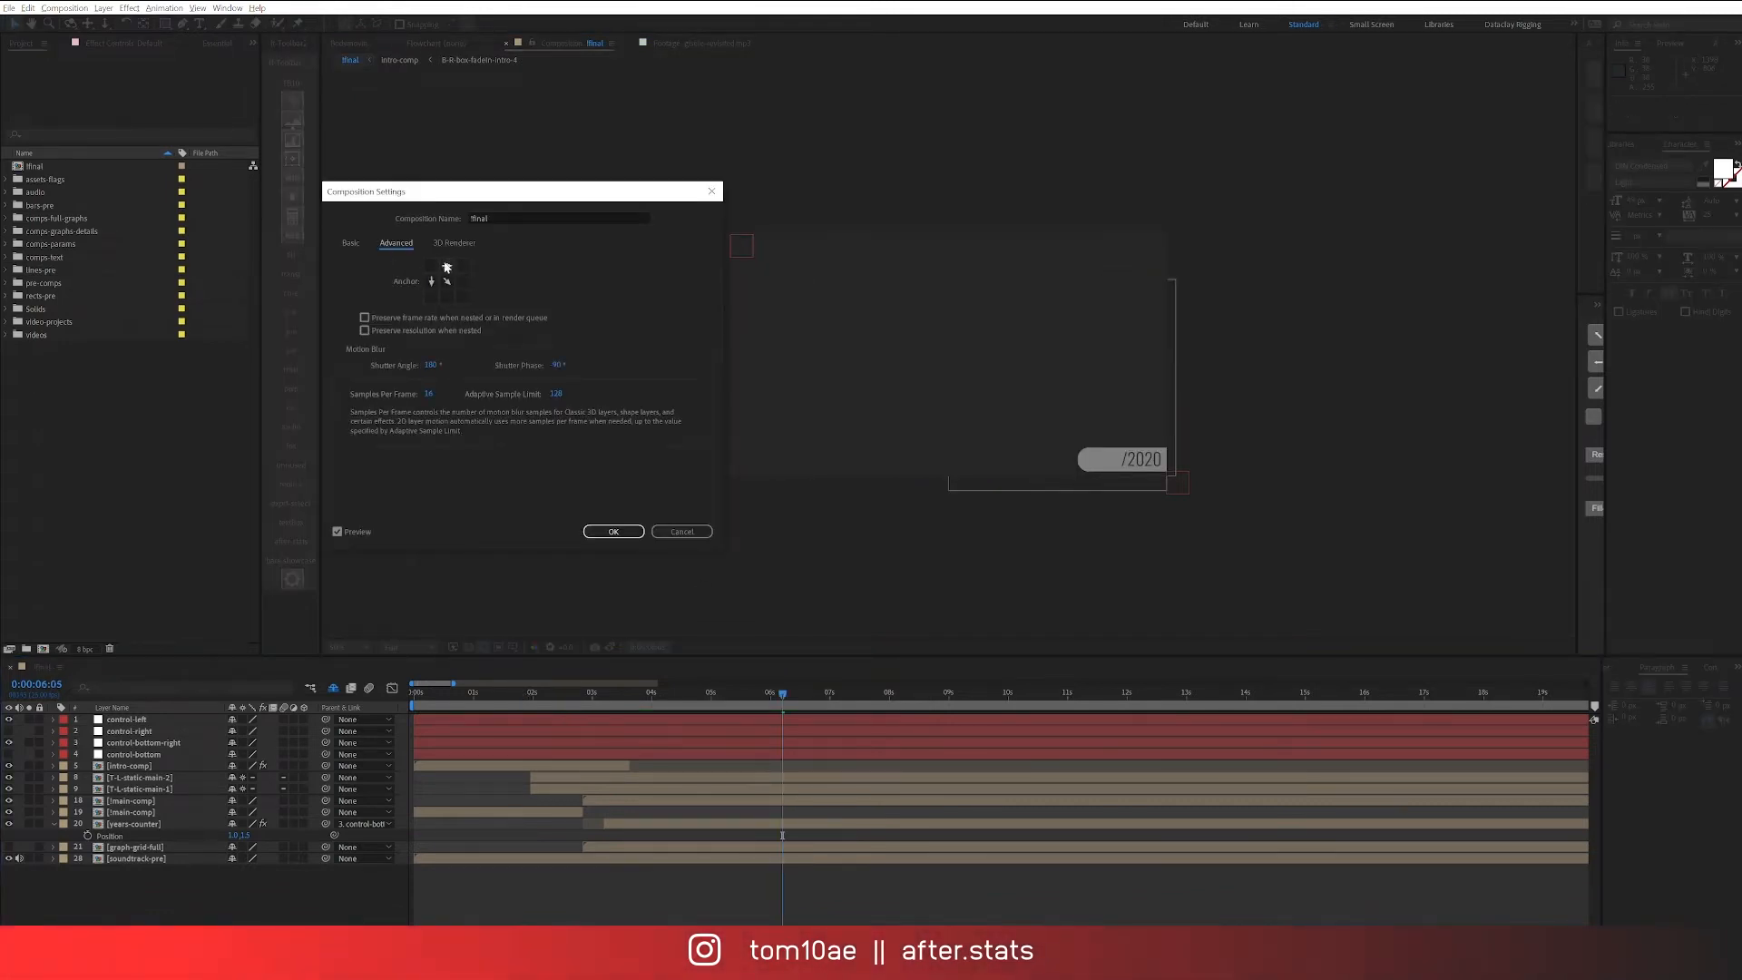
left_click(352, 243)
left_click(421, 289)
type("1080")
key("Return")
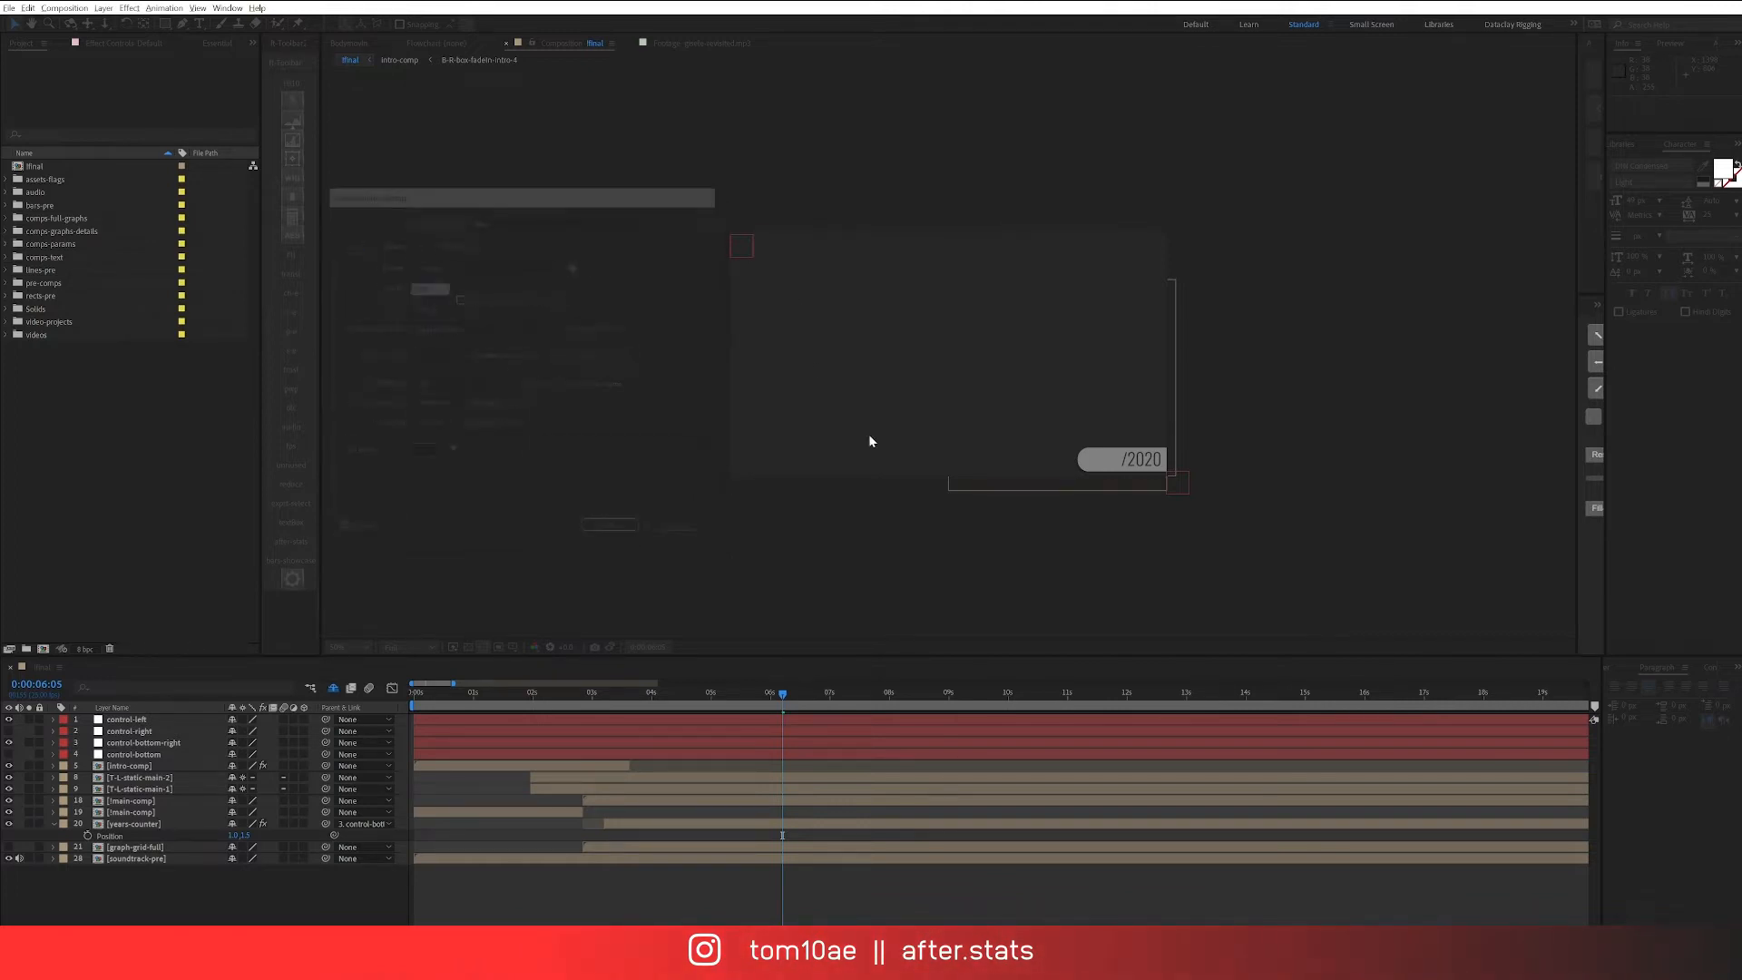
Step: Scrub the square composition up to 0:00:05:00 and review its advanced composition settings without changing them
left_click_drag(459, 694, 628, 694)
left_click_drag(512, 697, 713, 696)
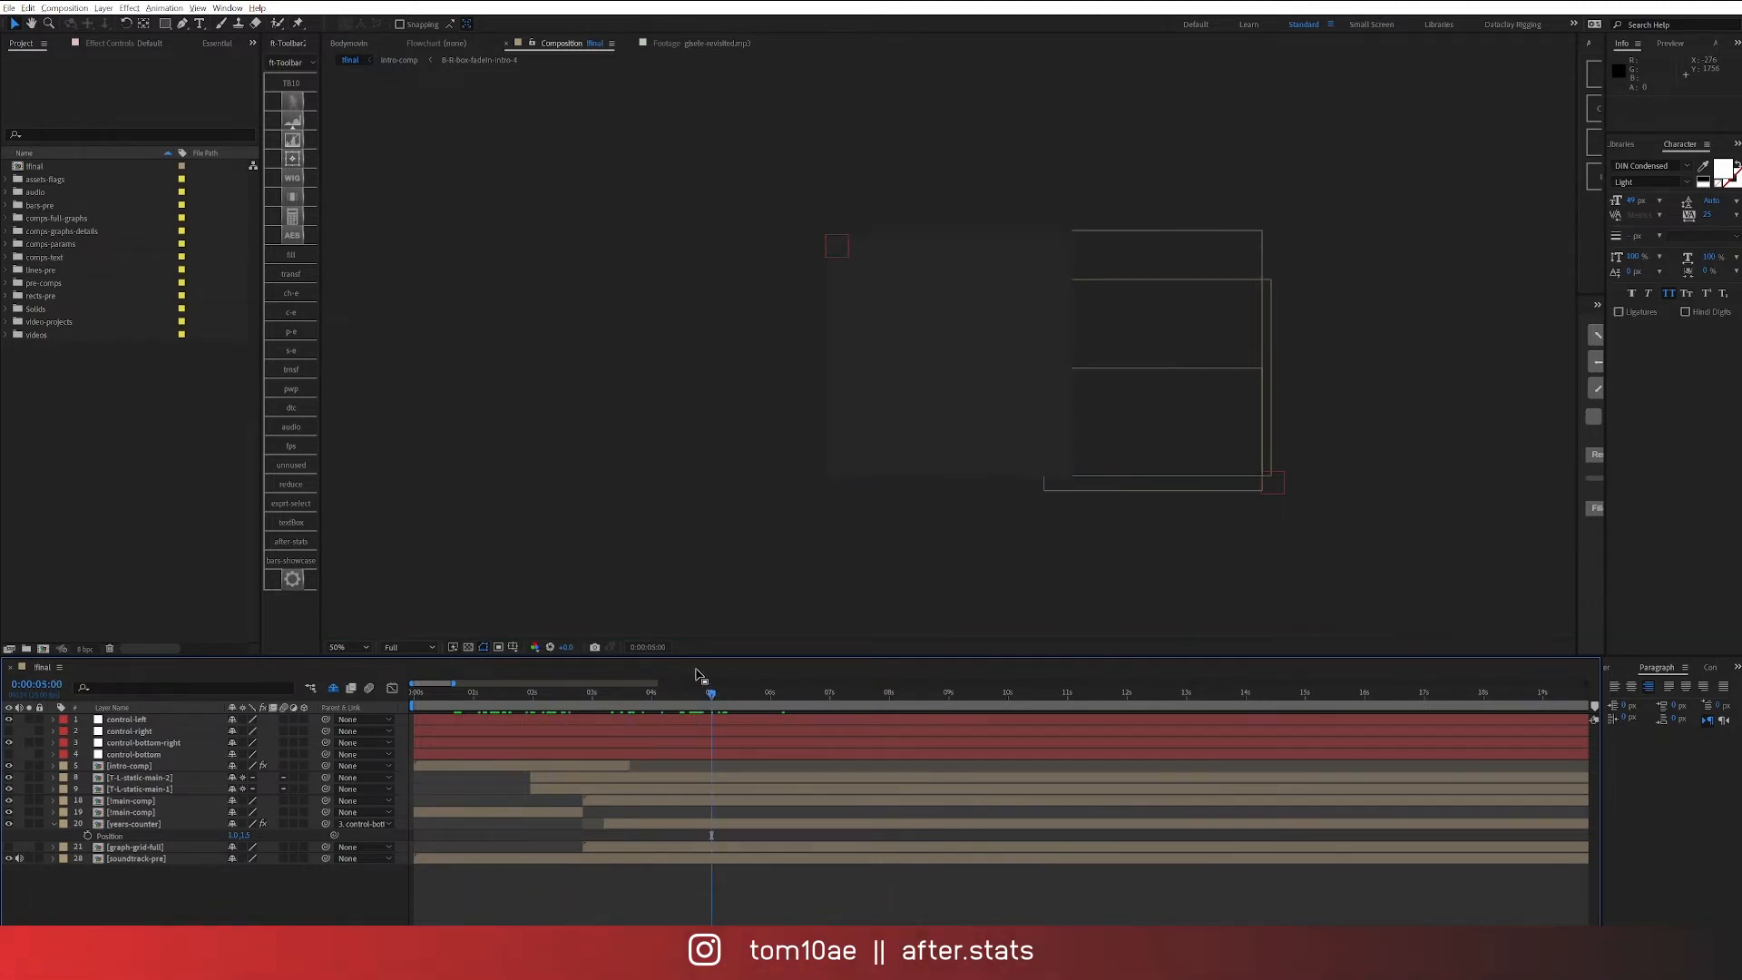
key("ctrl+k")
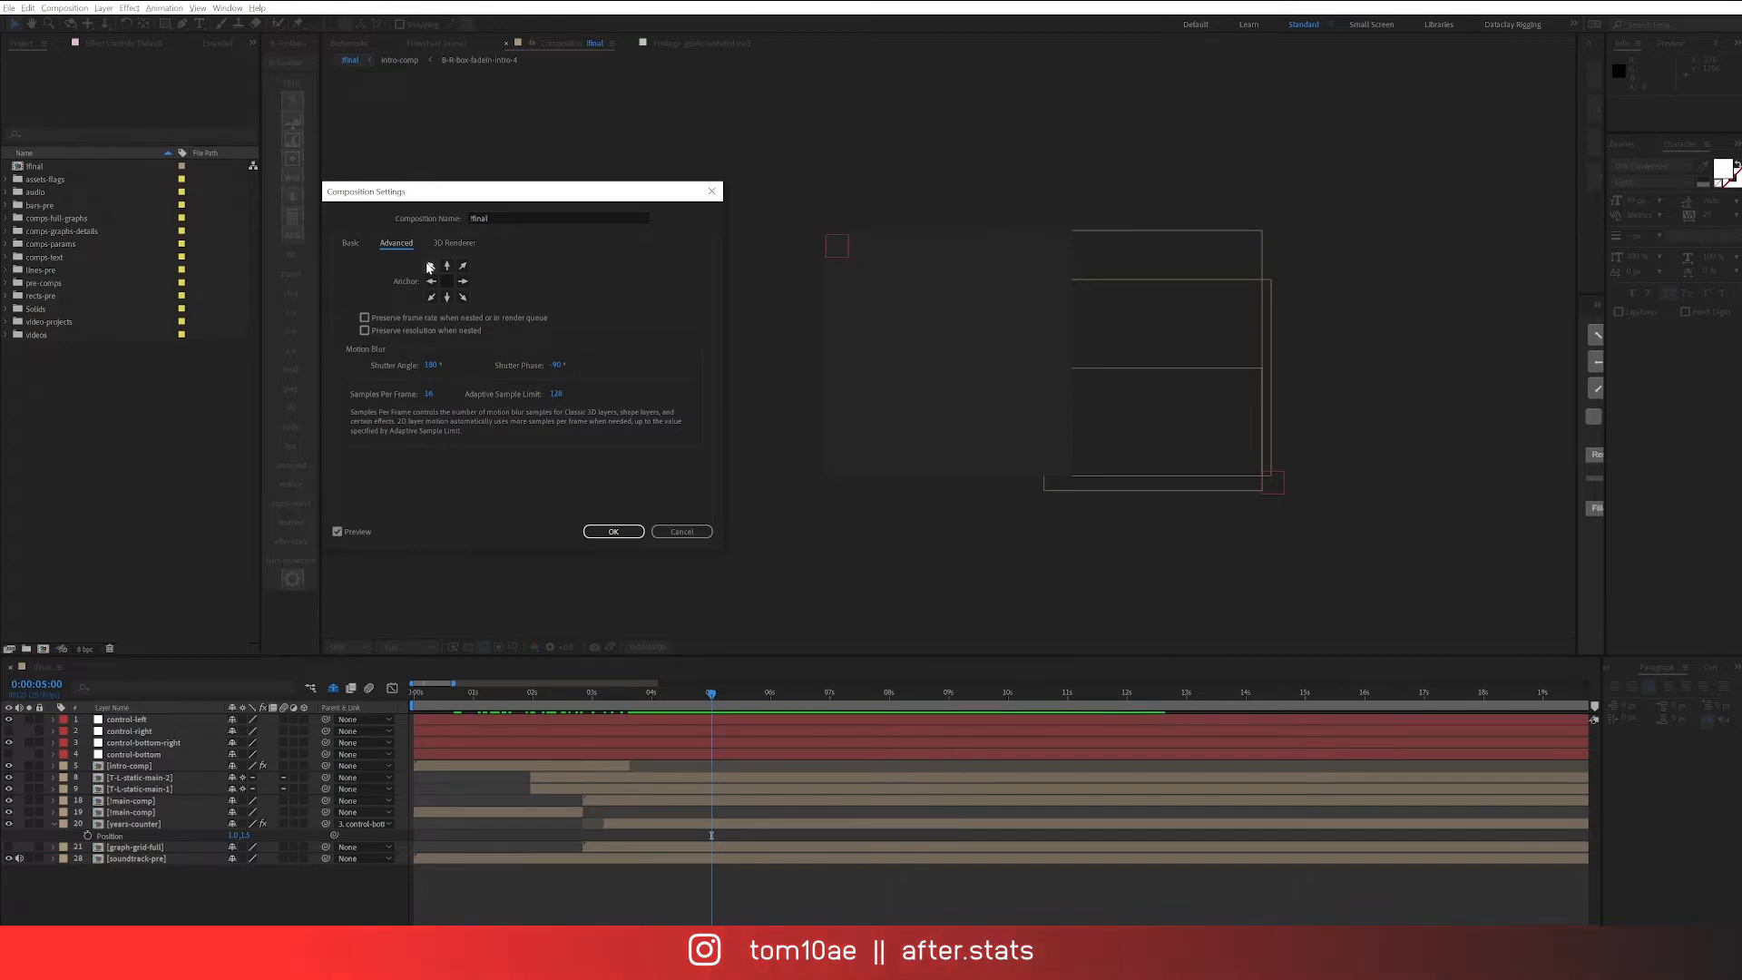
left_click(687, 538)
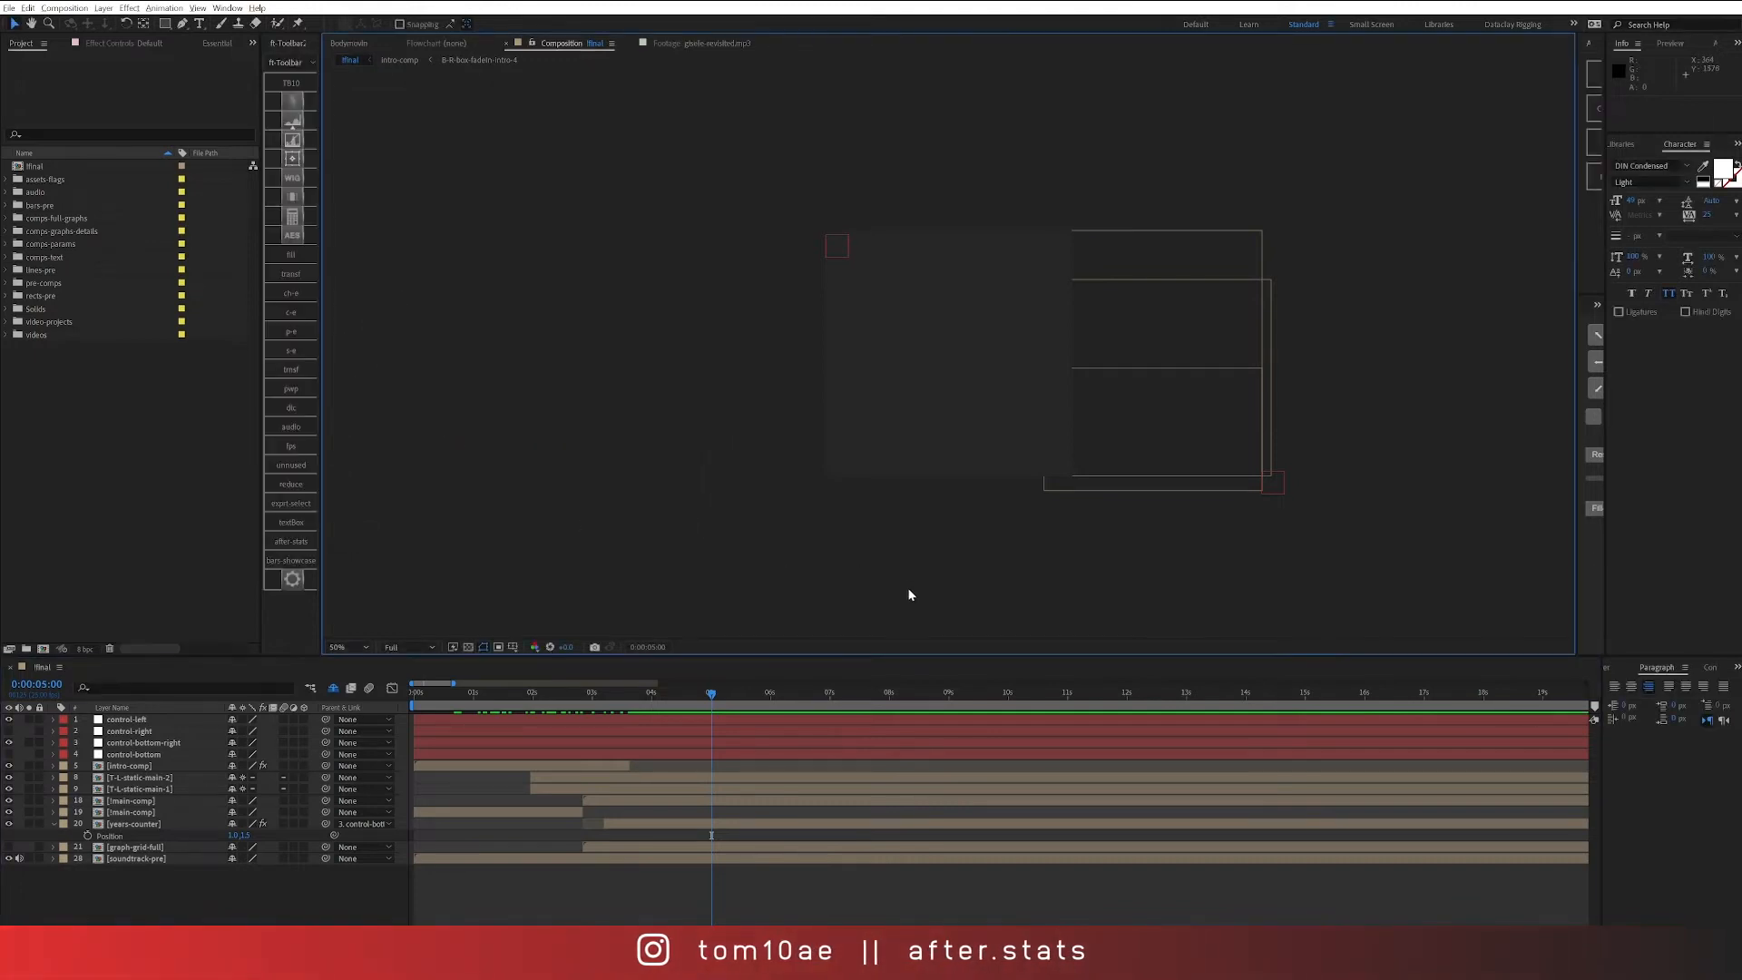
Step: Try moving the control-bottom-right null to the lower-right corner of the square frame, and undo the move
left_click(1274, 485)
left_click_drag(1274, 488, 1089, 484)
scroll(1147, 447, "up", 2)
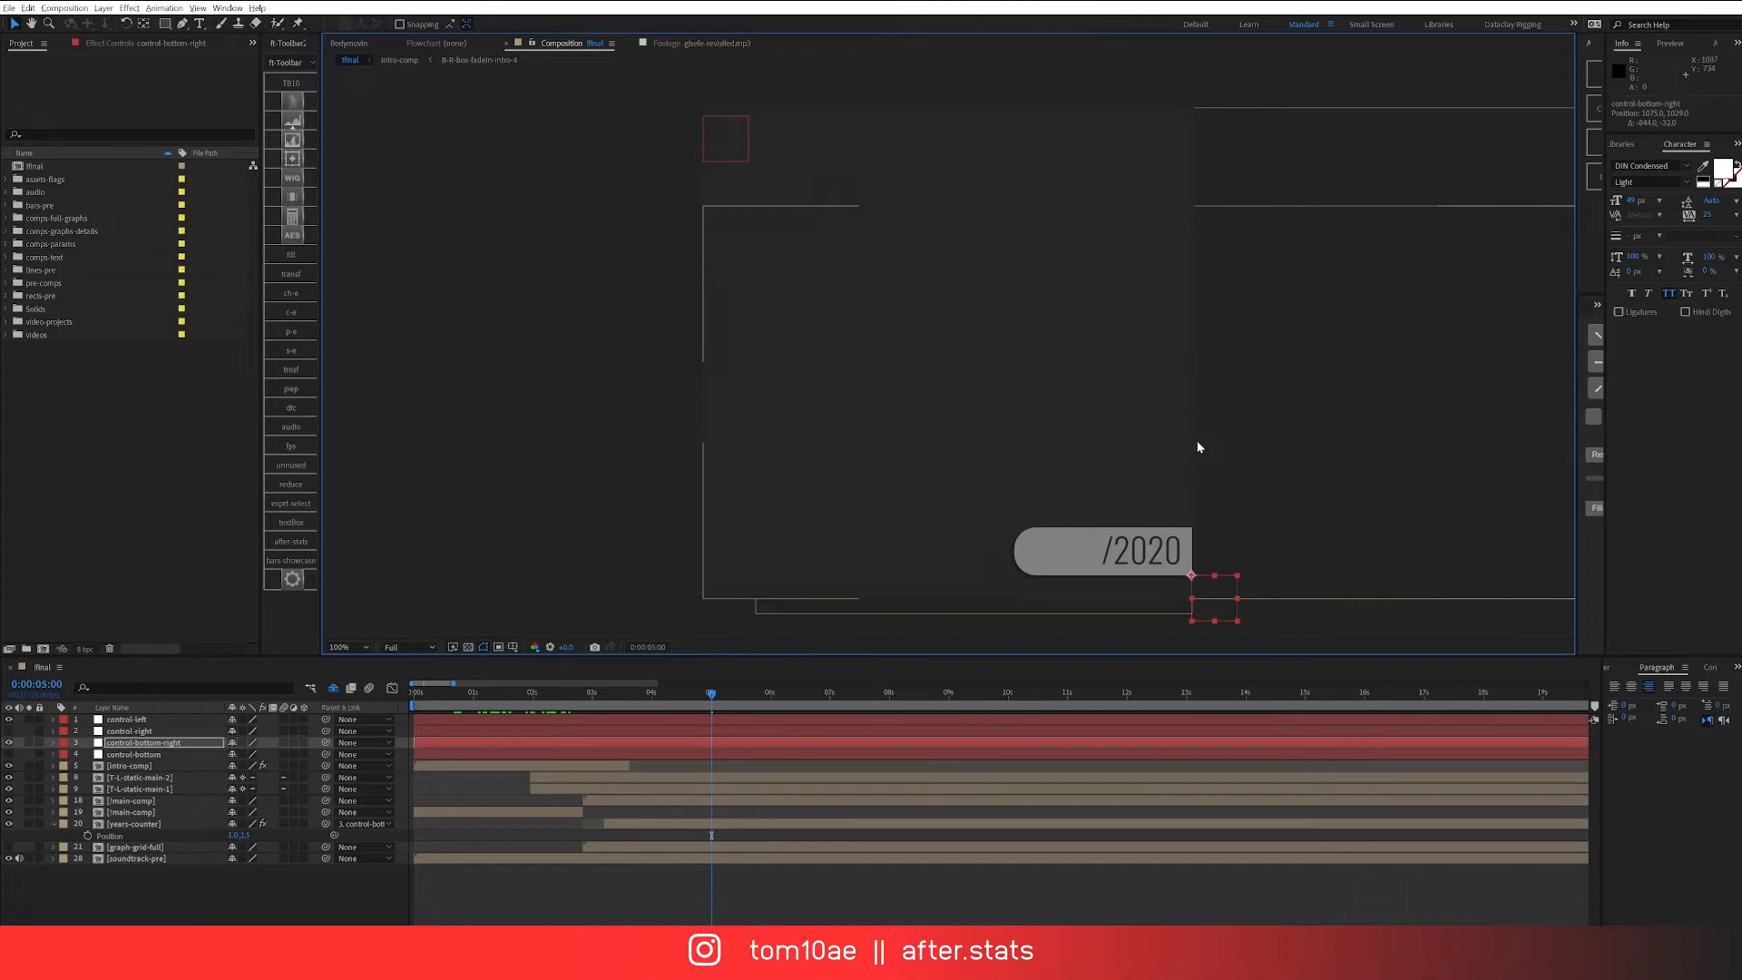
key("ctrl+z")
Step: Separate the control-bottom-right null's position into X and Y dimensions
left_click(1396, 616)
key("p")
right_click(137, 752)
left_click(129, 765)
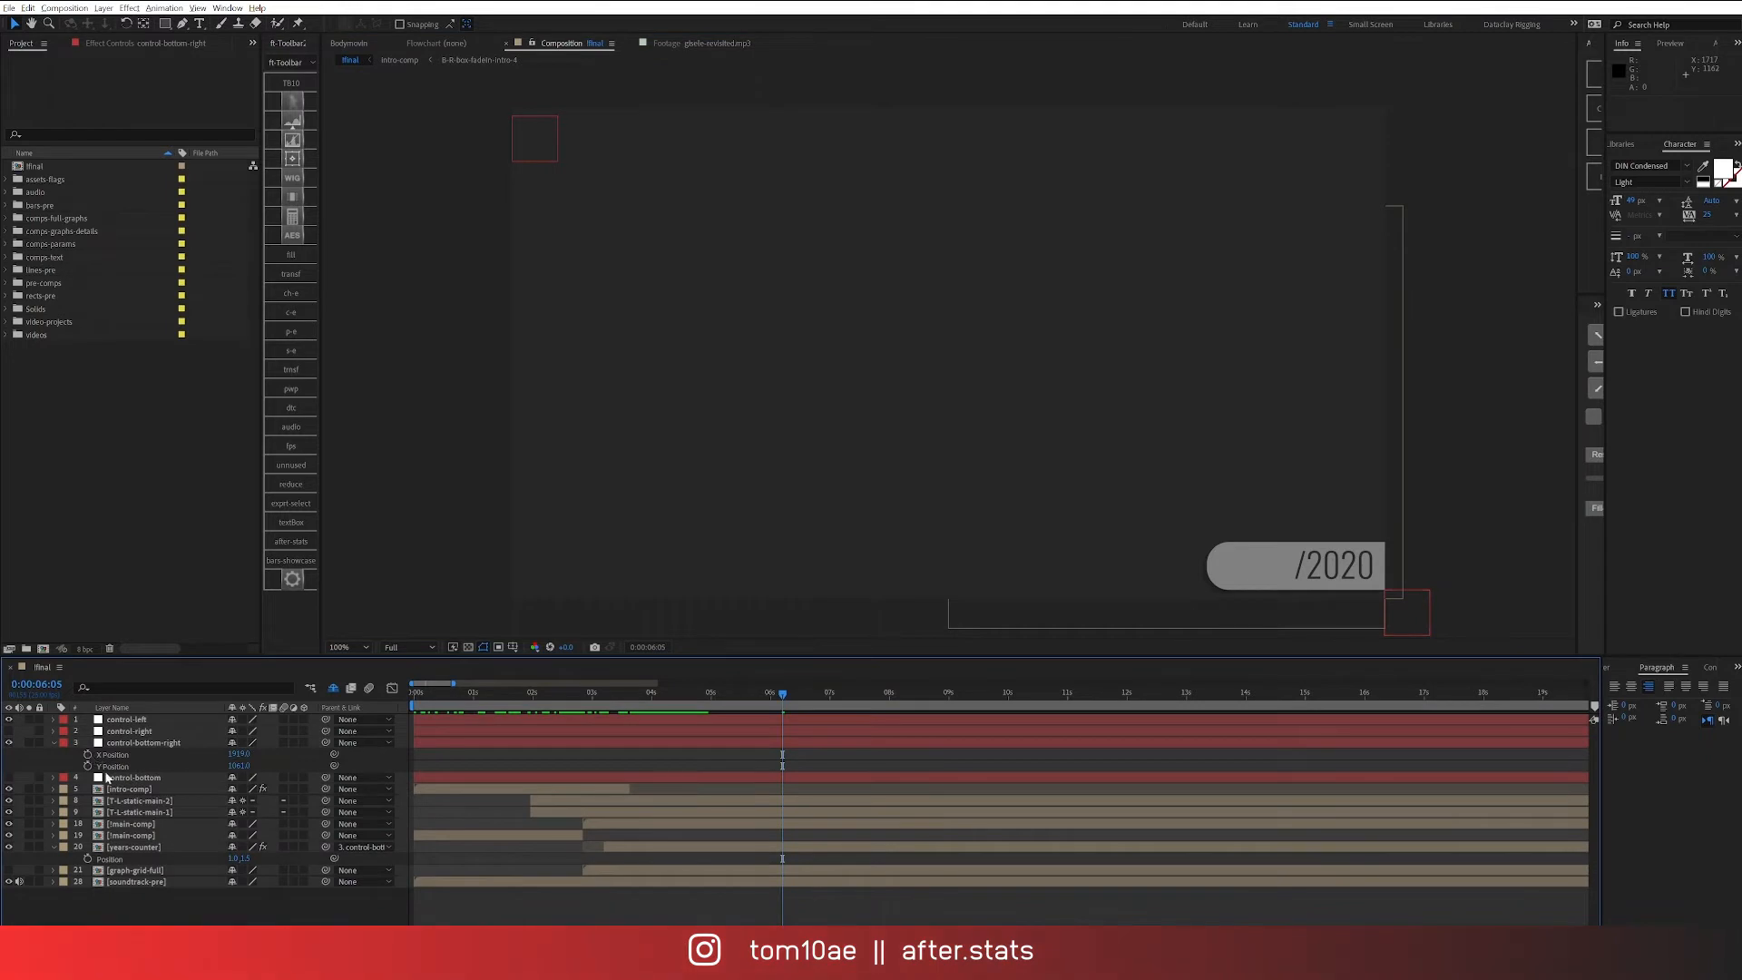
Step: Add the expression thisComp.width to the X Position of the control-bottom-right null
left_click(87, 753, "alt")
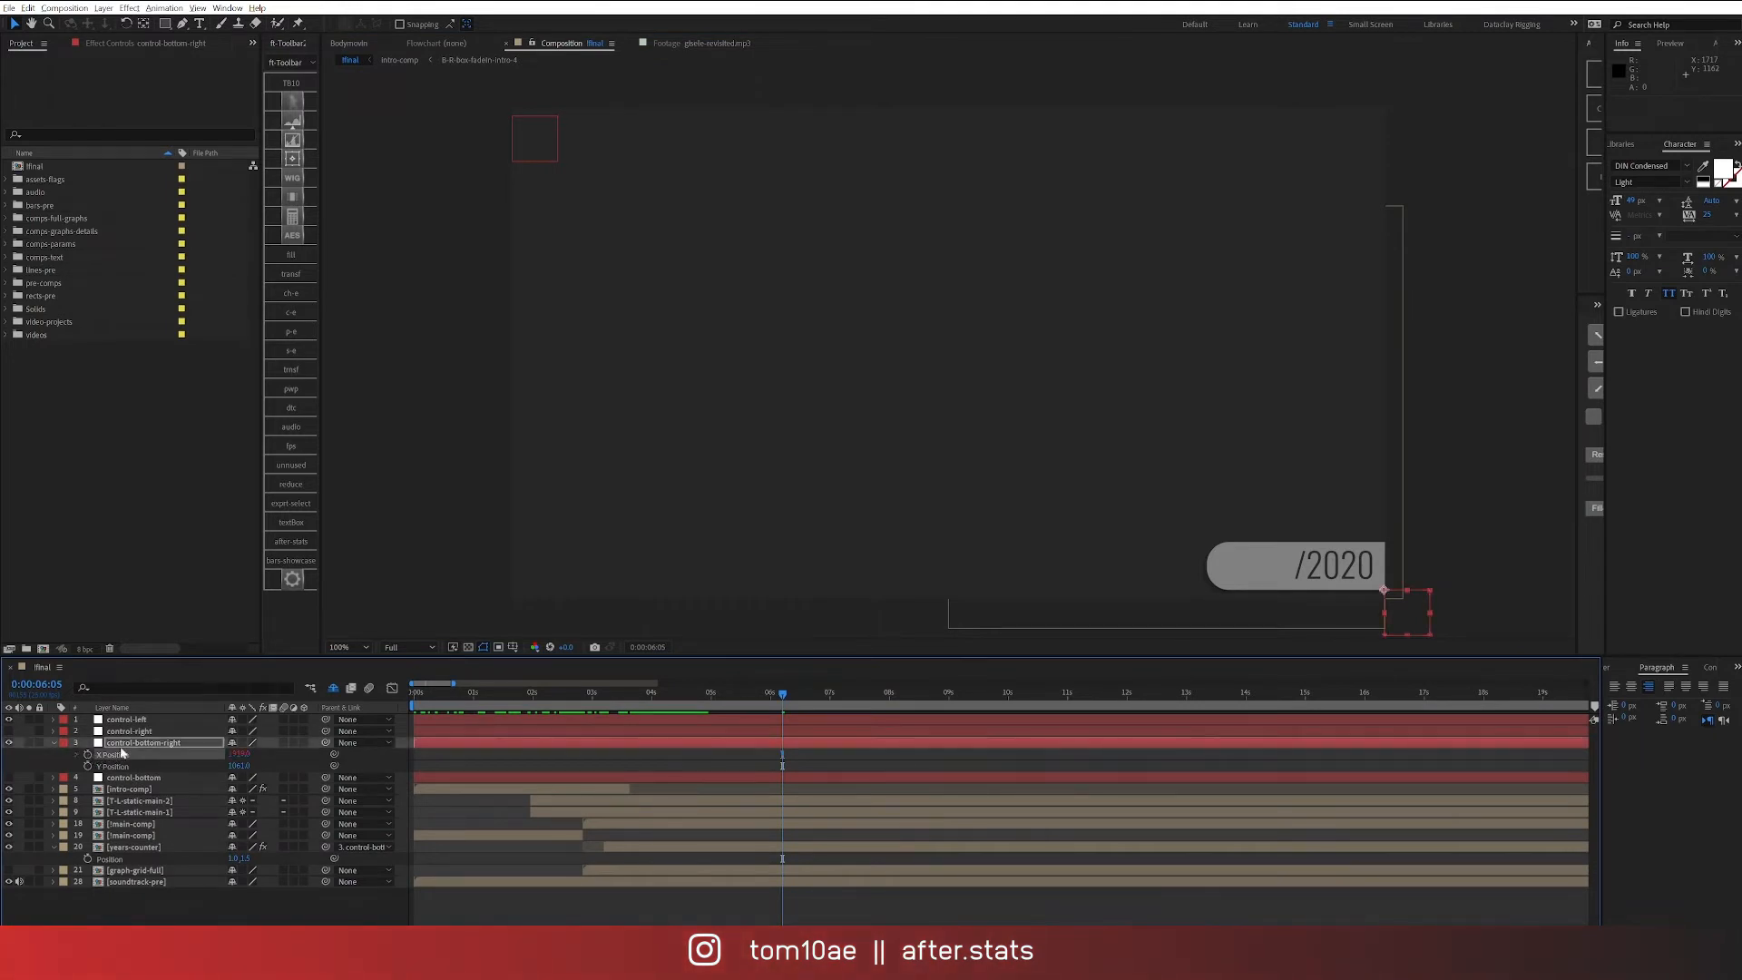
type("thisComp.width")
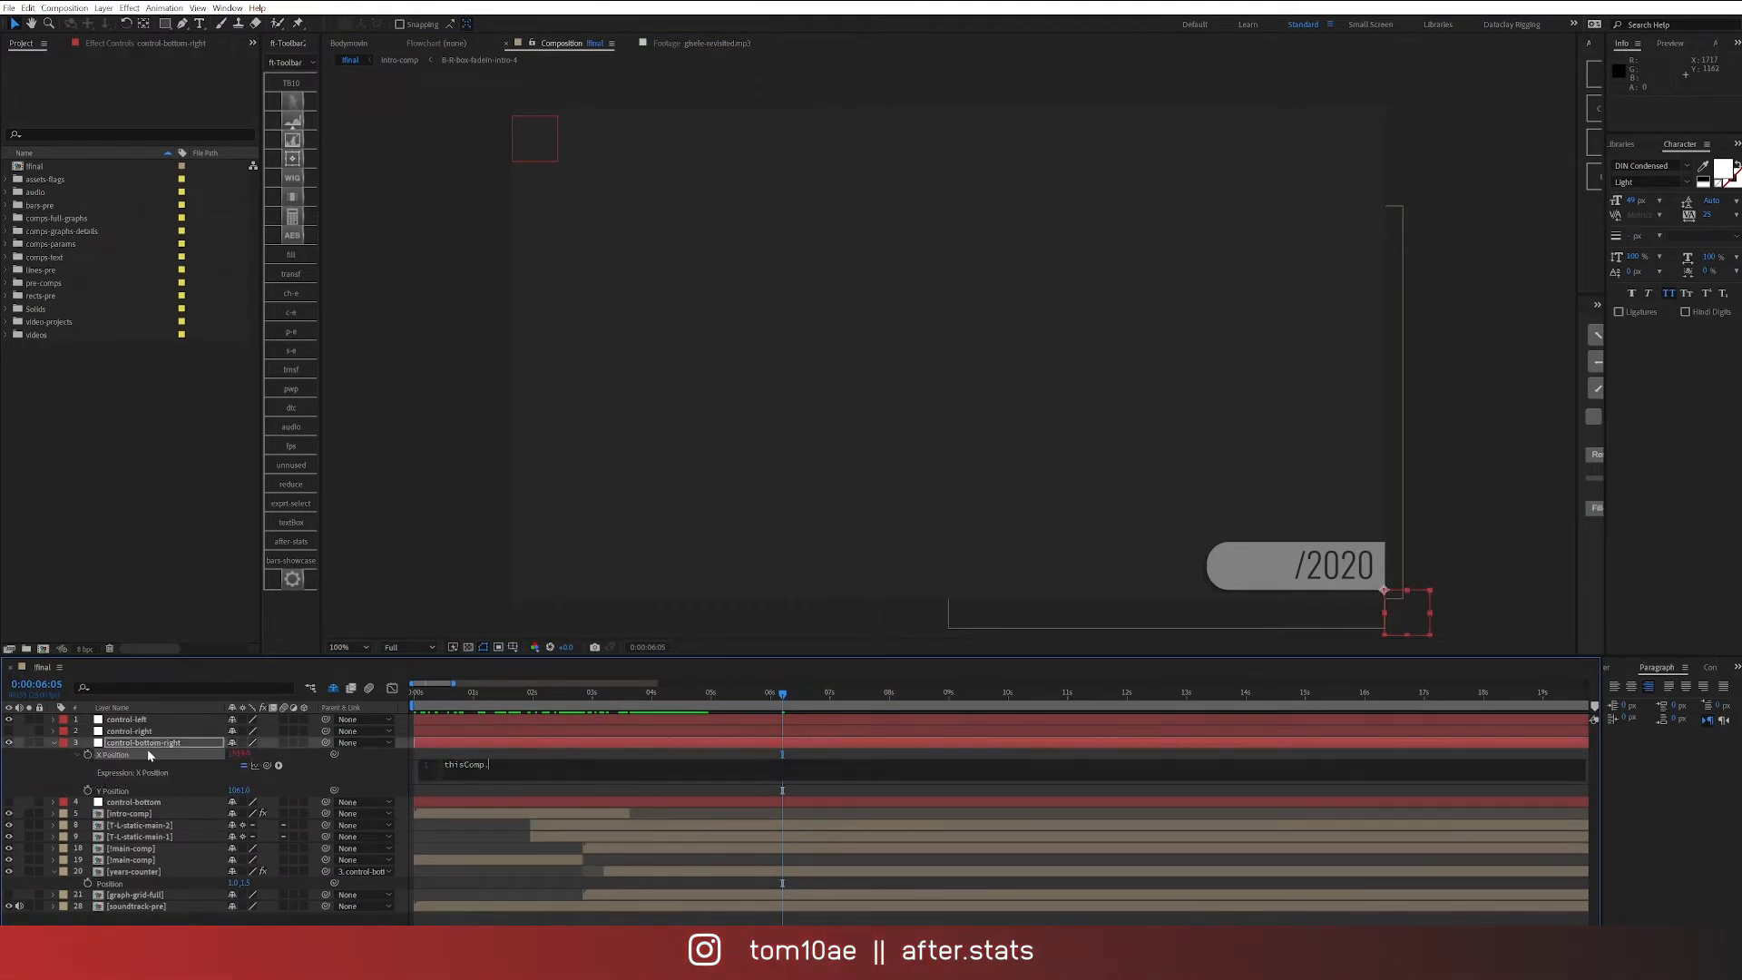
left_click(649, 796)
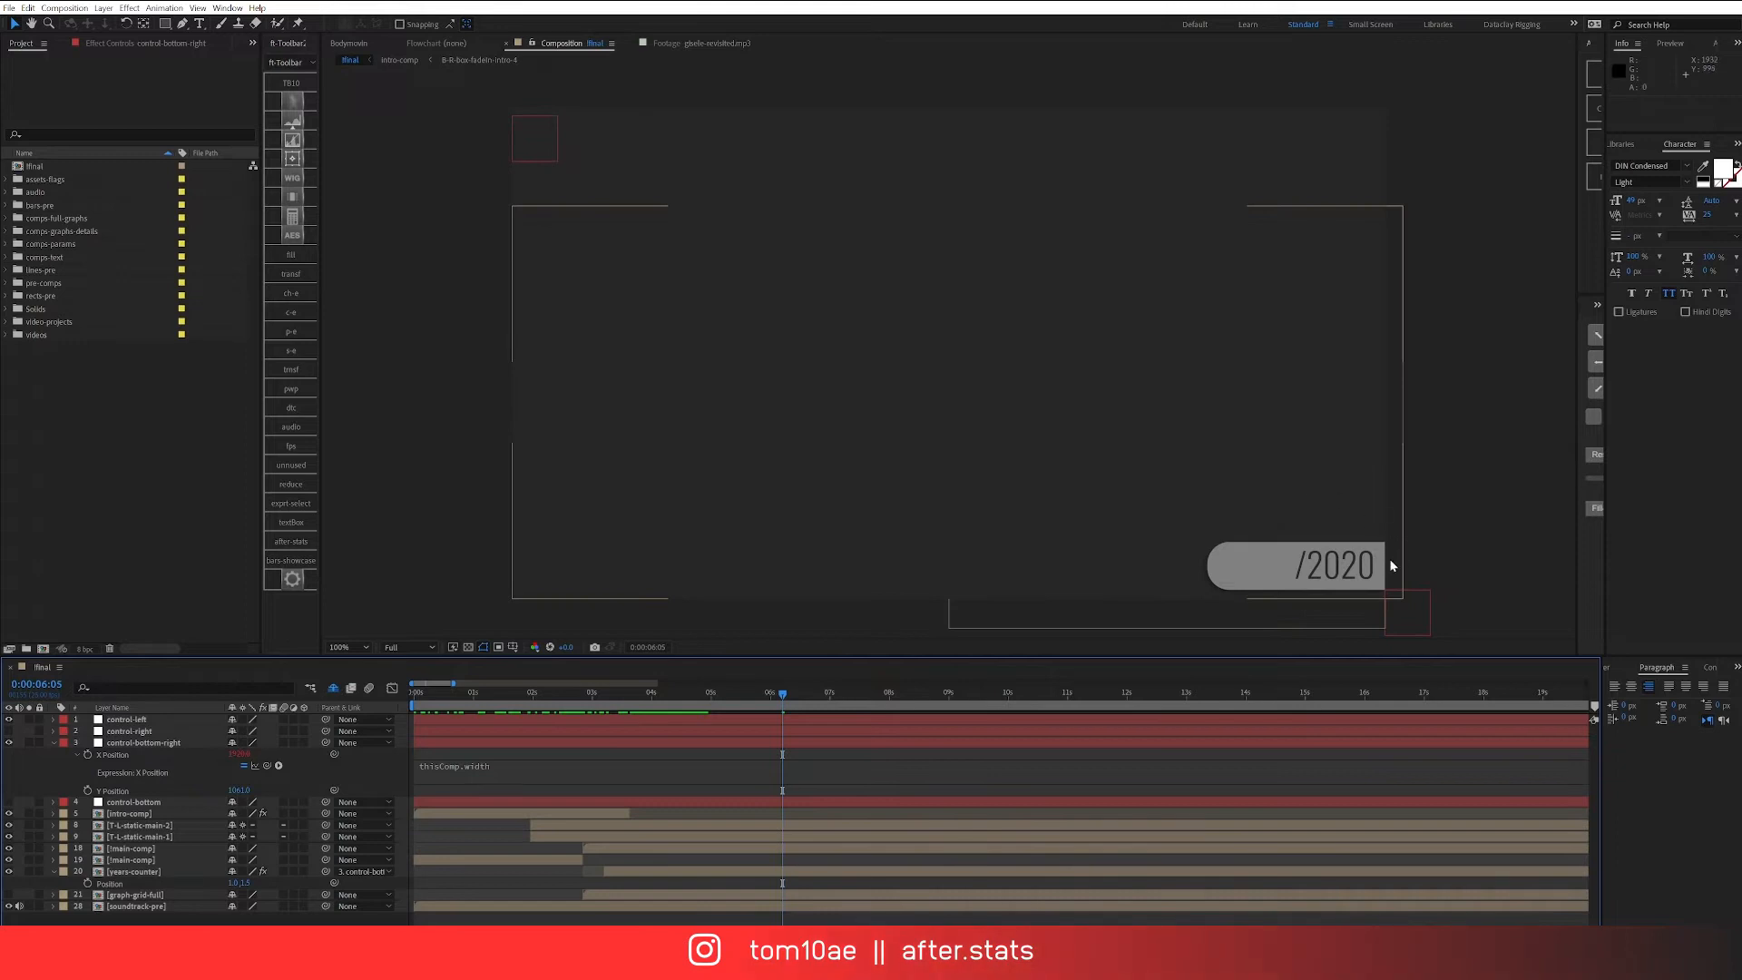
key("ctrl+k")
left_click(416, 288)
type("1080")
left_click(628, 530)
Step: Set the composition's anchor to the middle-left point and its width to 1080 px
key("ctrl+k")
left_click(396, 242)
left_click(431, 267)
left_click(434, 284)
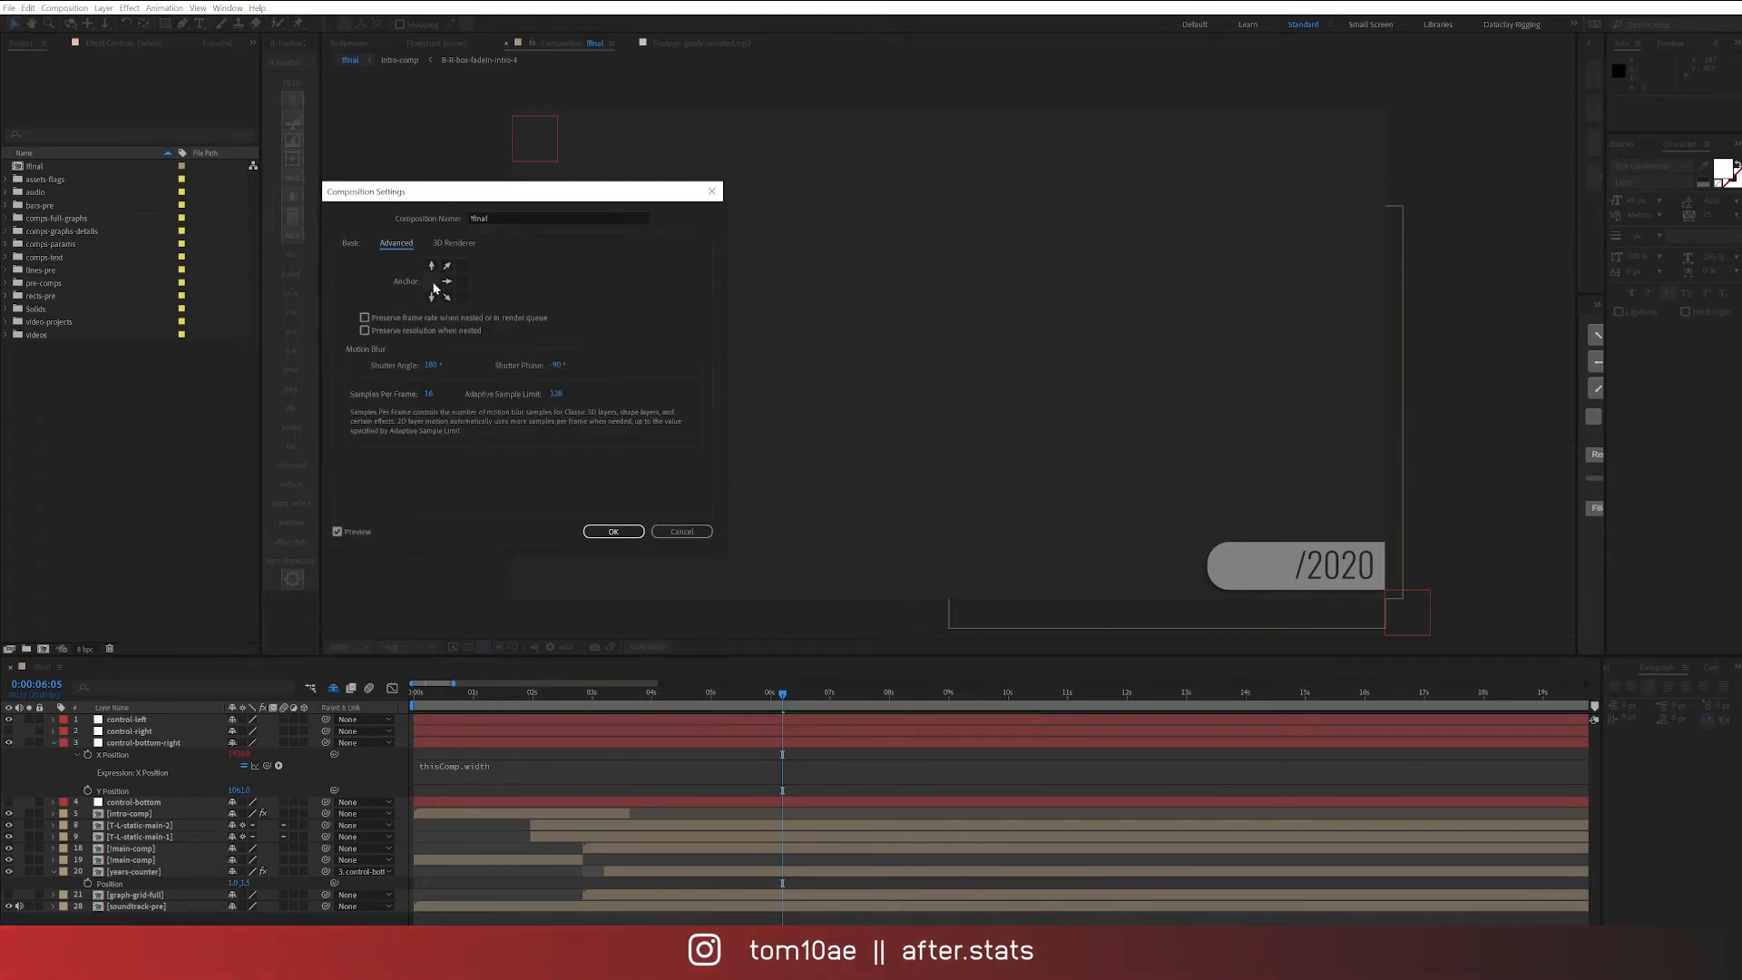
left_click(349, 243)
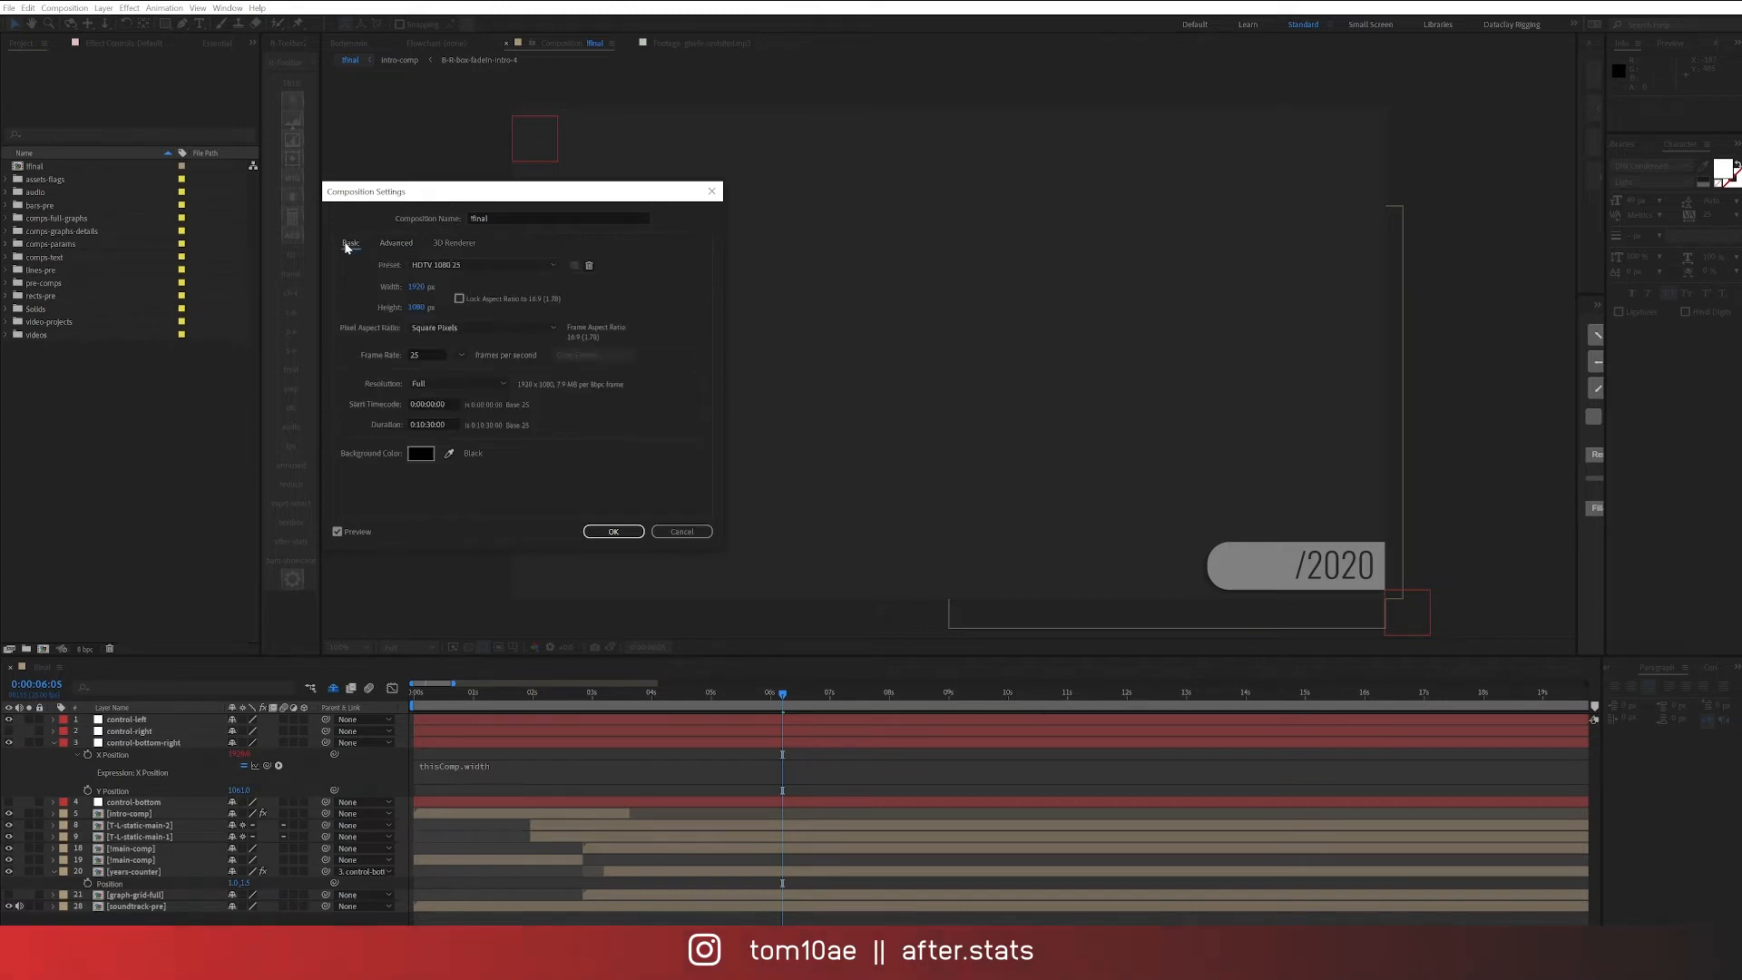
left_click(418, 287)
type("1080")
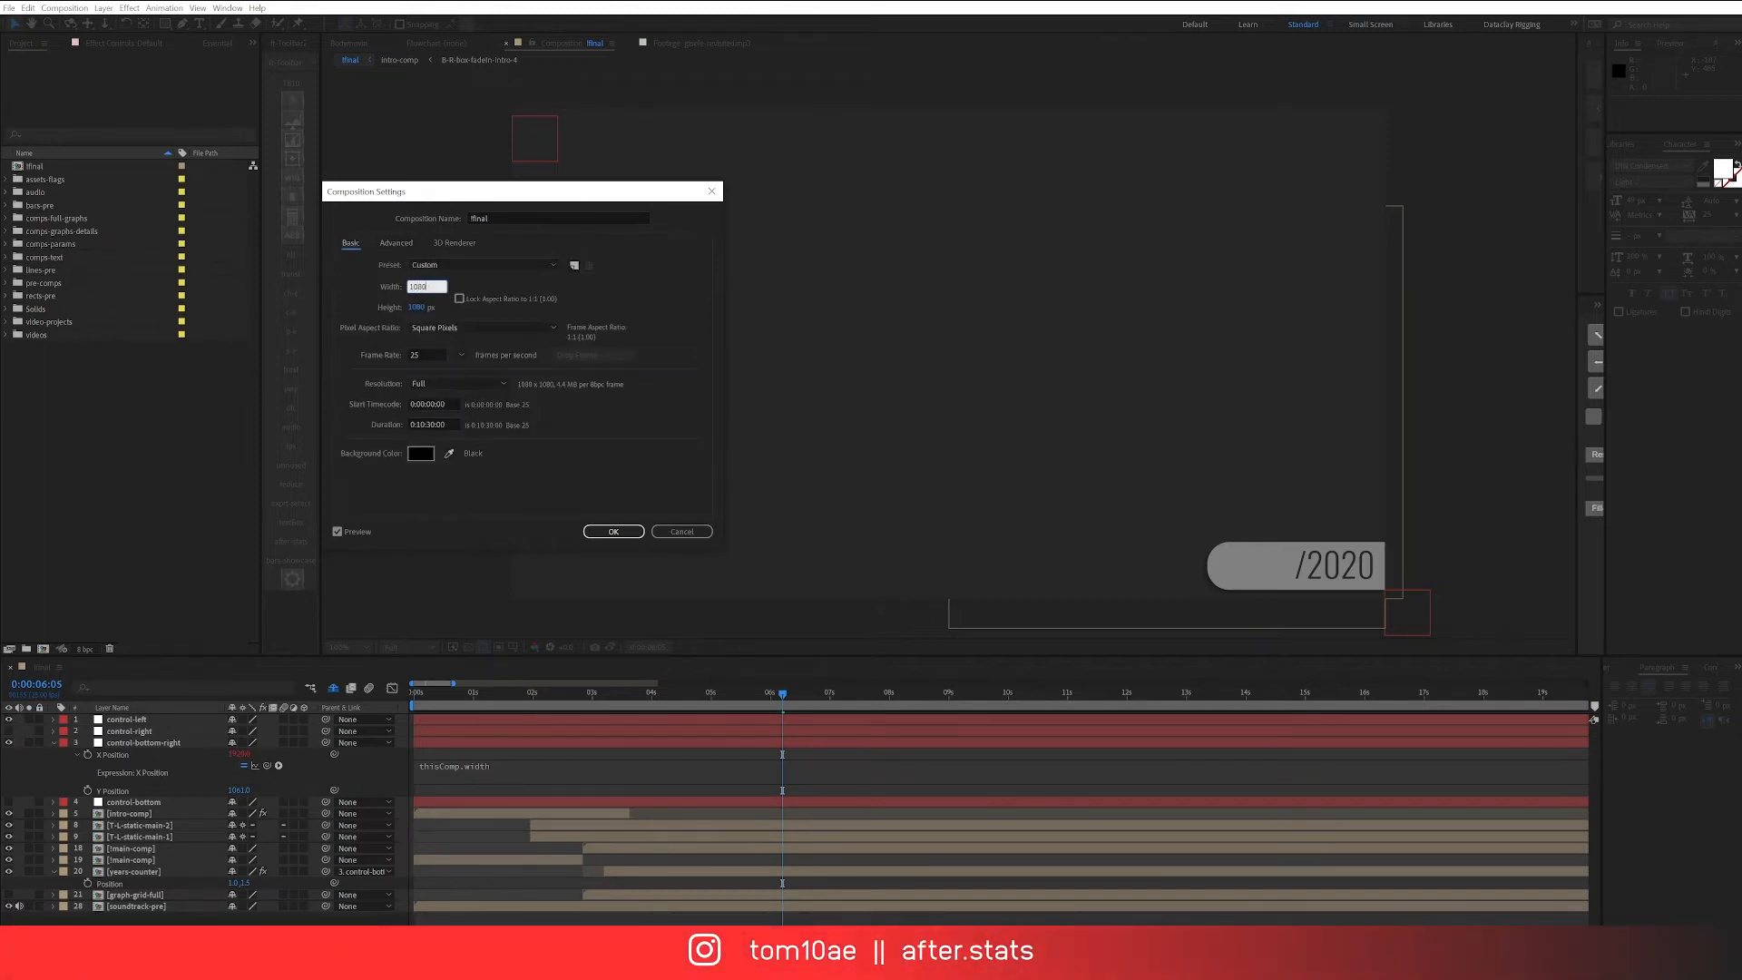
key("Return")
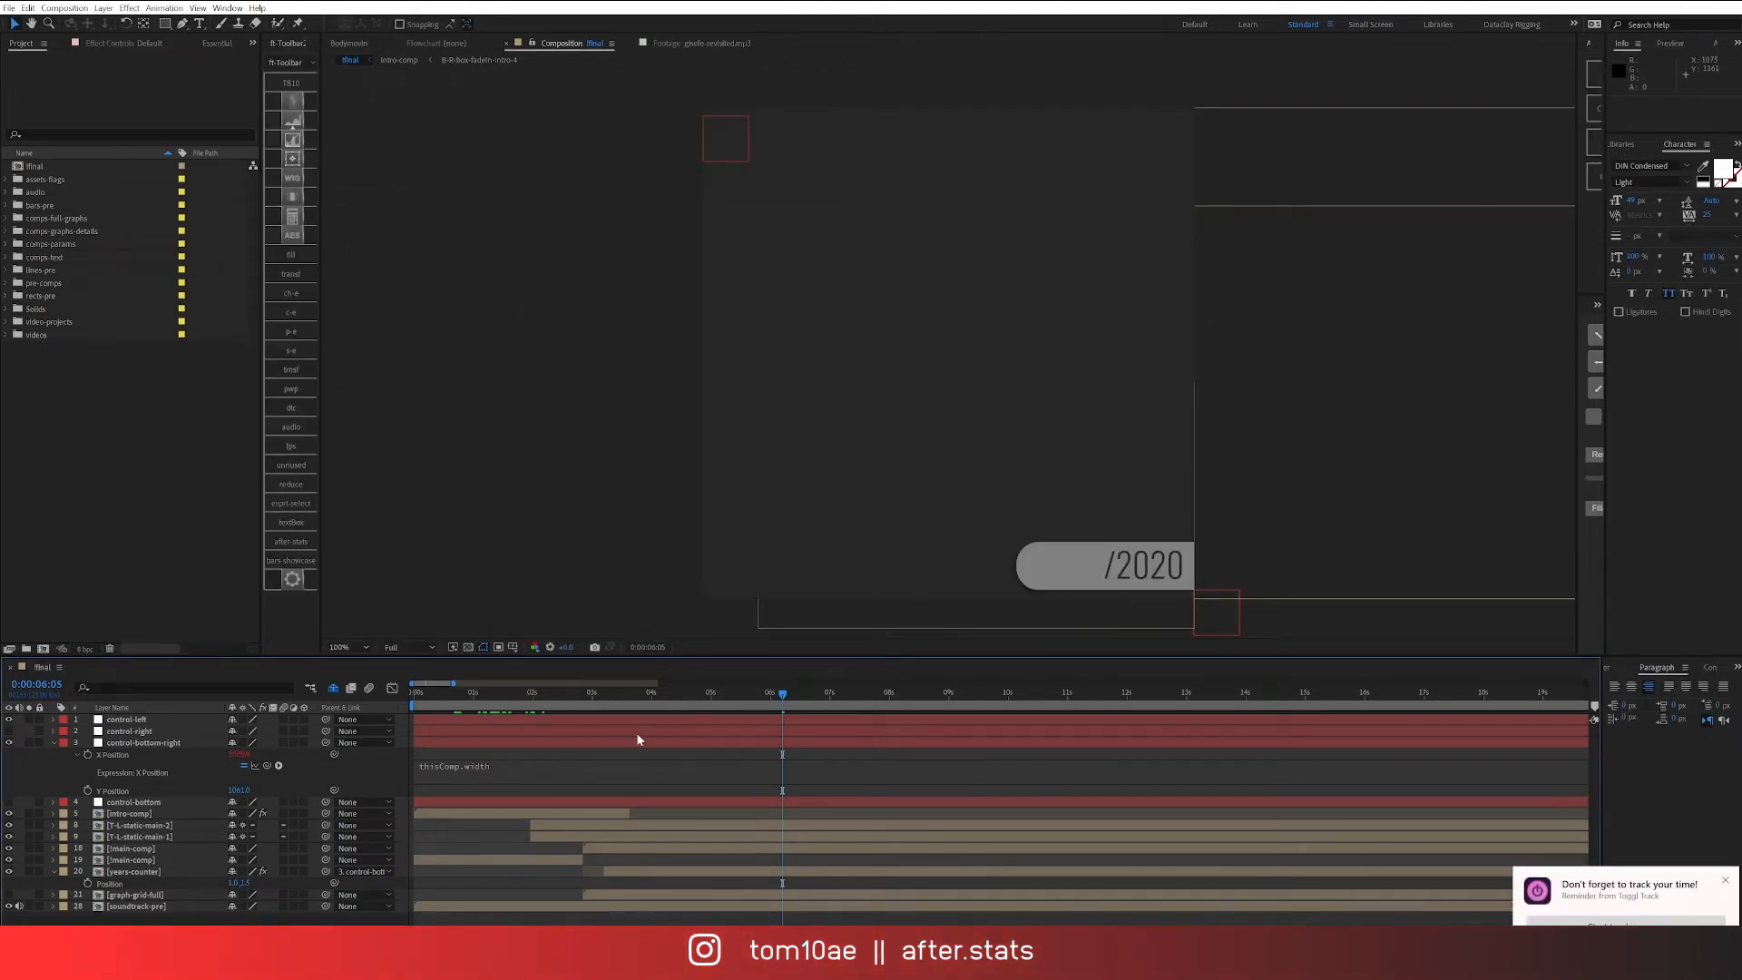
Step: Check the resized composition along the timeline, and undo the resize and the null's X Position expression
left_click(533, 707)
left_click_drag(524, 695, 732, 695)
left_click_drag(1095, 508, 978, 450)
key("ctrl+z")
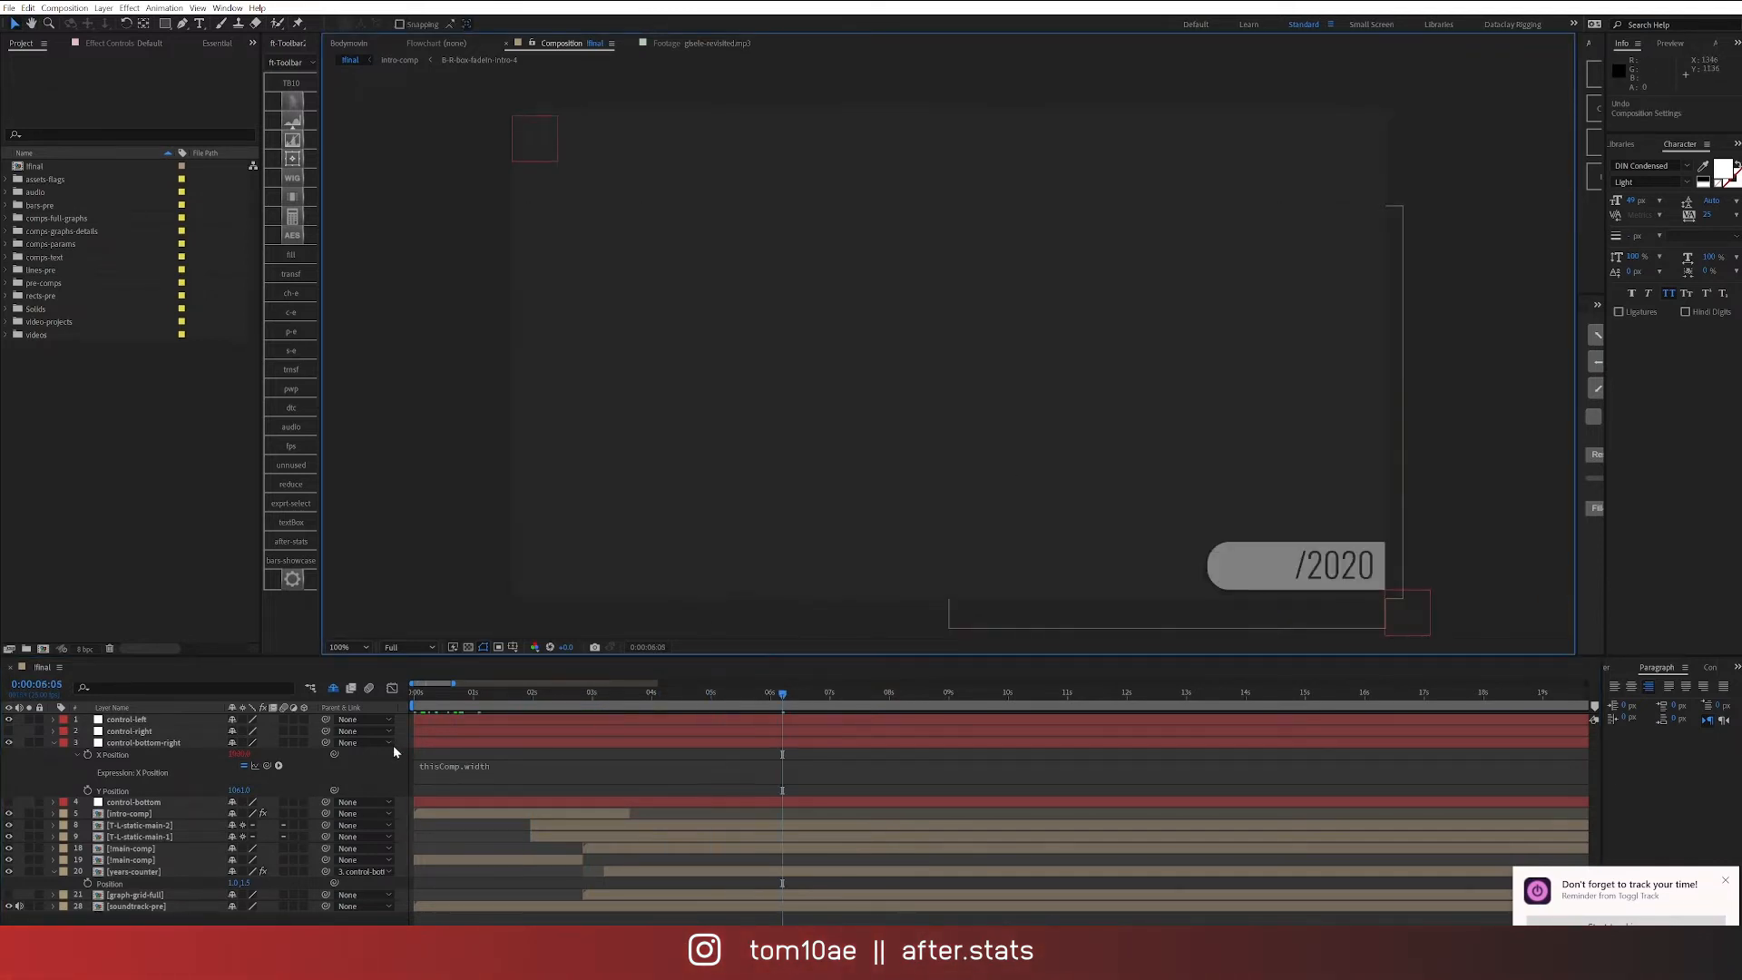
key("ctrl+z")
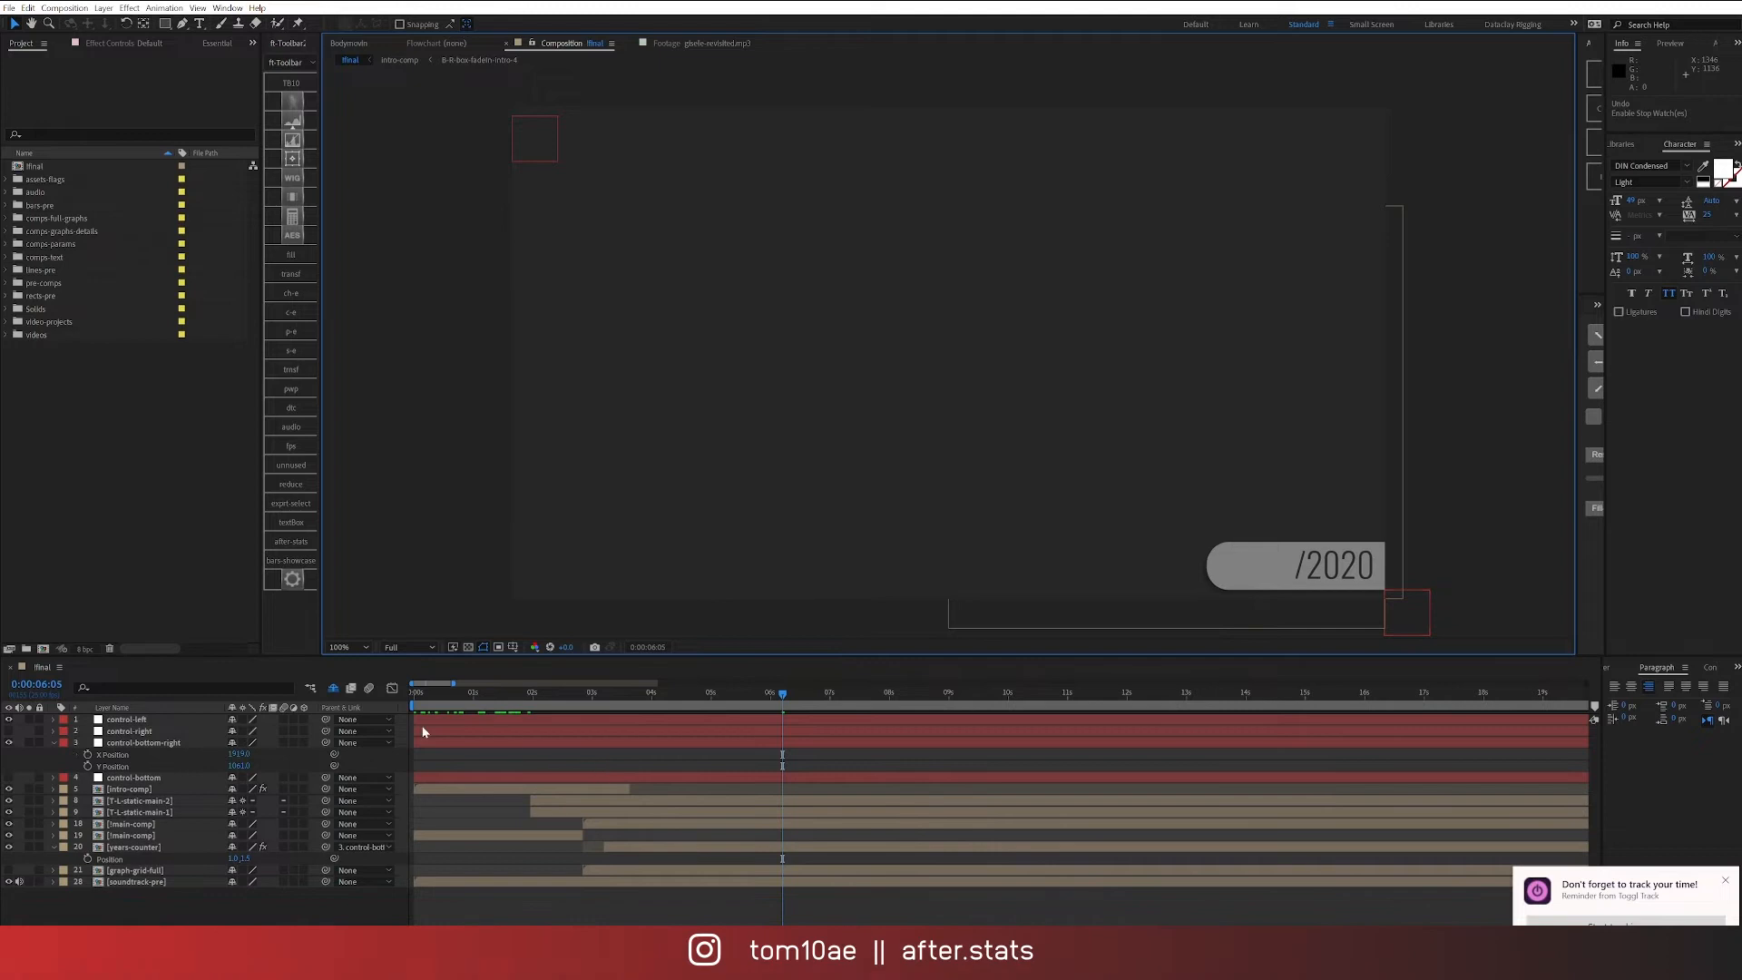
Step: Collapse the control-bottom-right and years-counter layers, and show the title/action safe guides
left_click(53, 742)
left_click(54, 824)
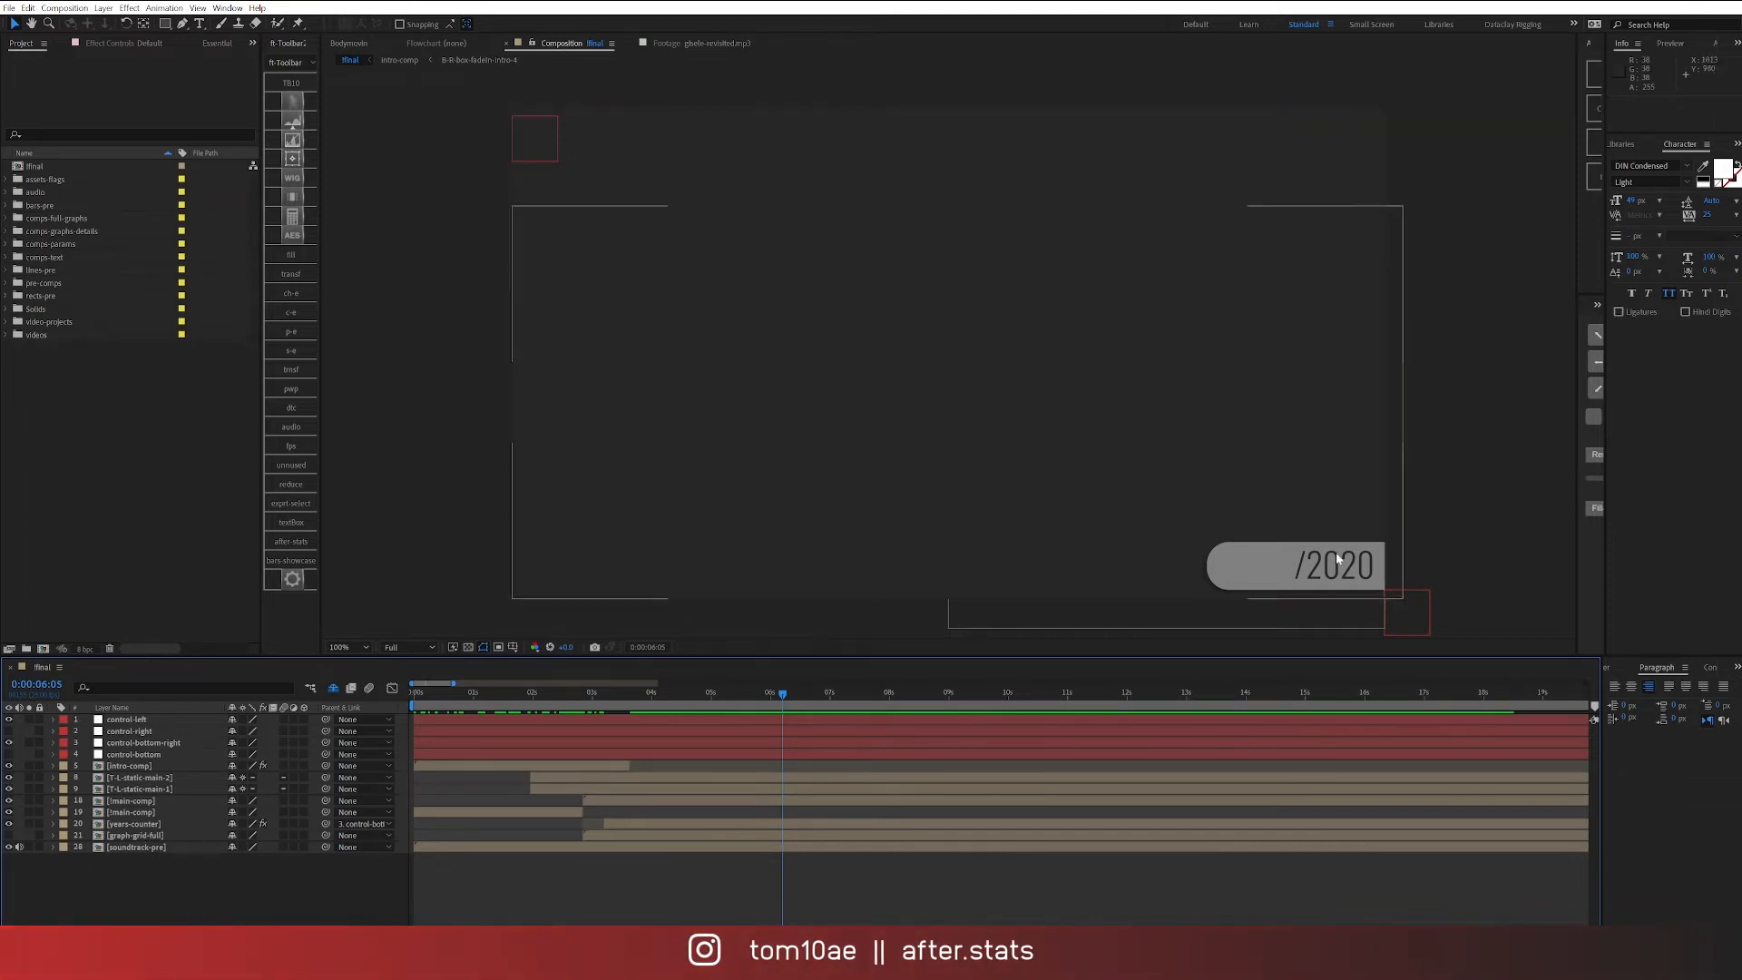
left_click_drag(1448, 615, 1375, 597)
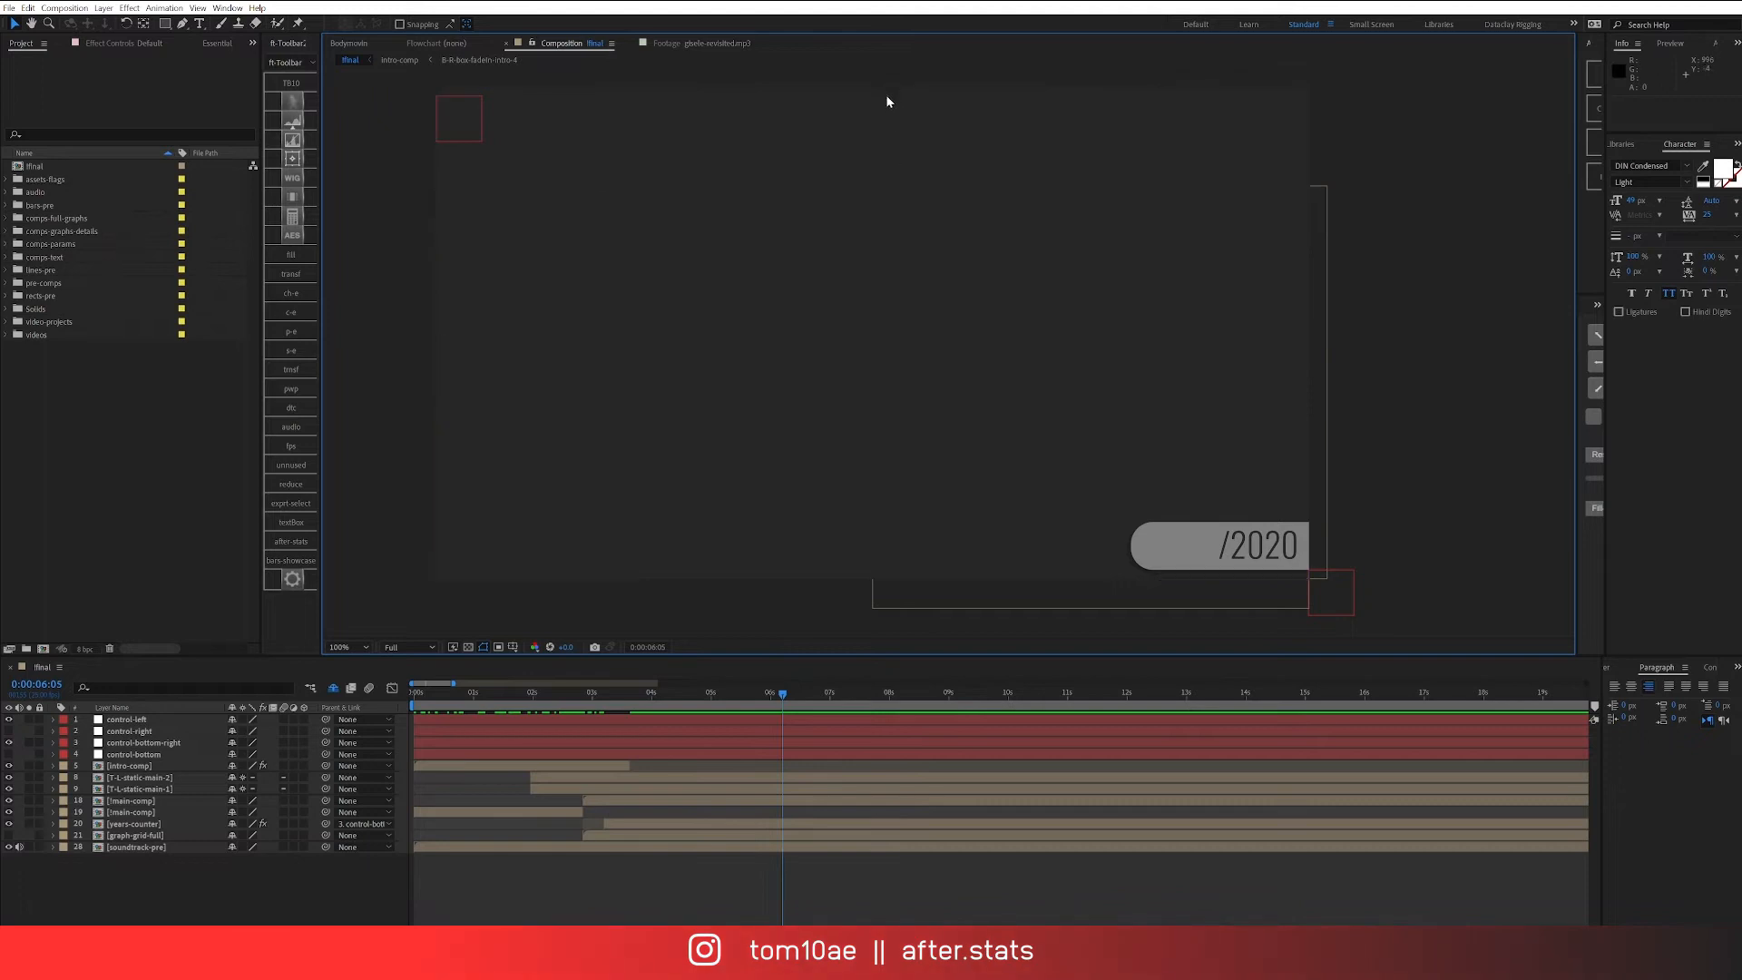
key("apostrophe")
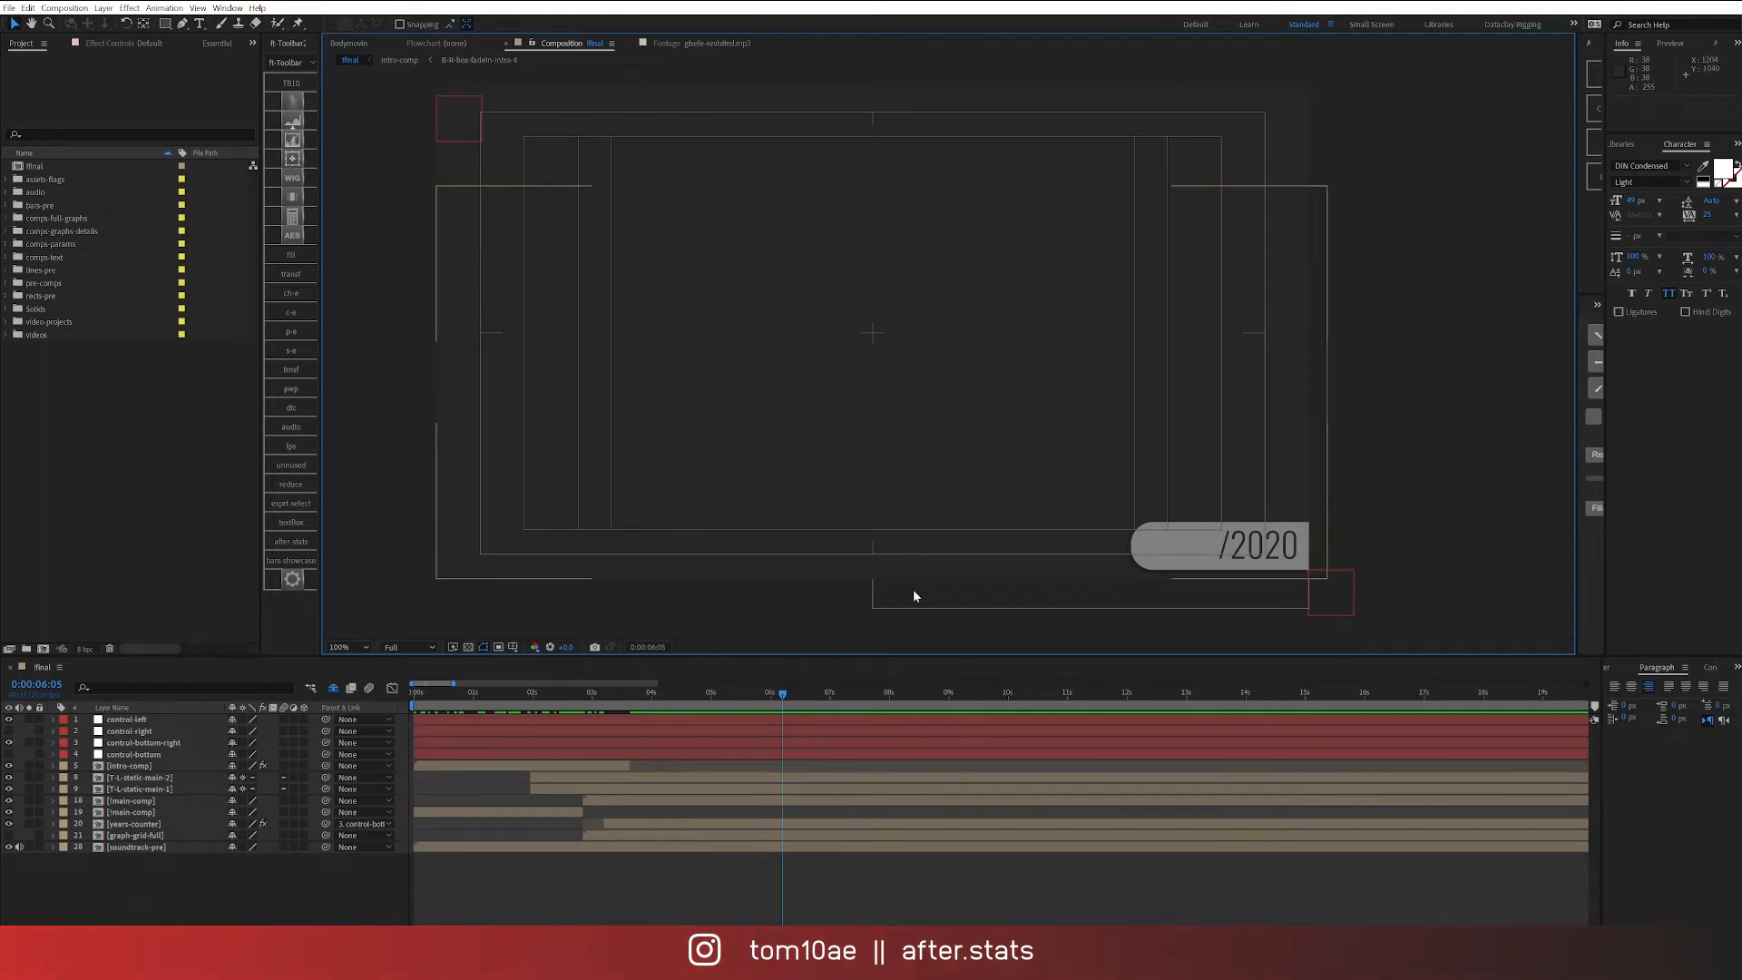
Step: Reveal the control-bottom-right null's position and set the composition's width to 1080 px, anchored on its left side
left_click(1345, 602)
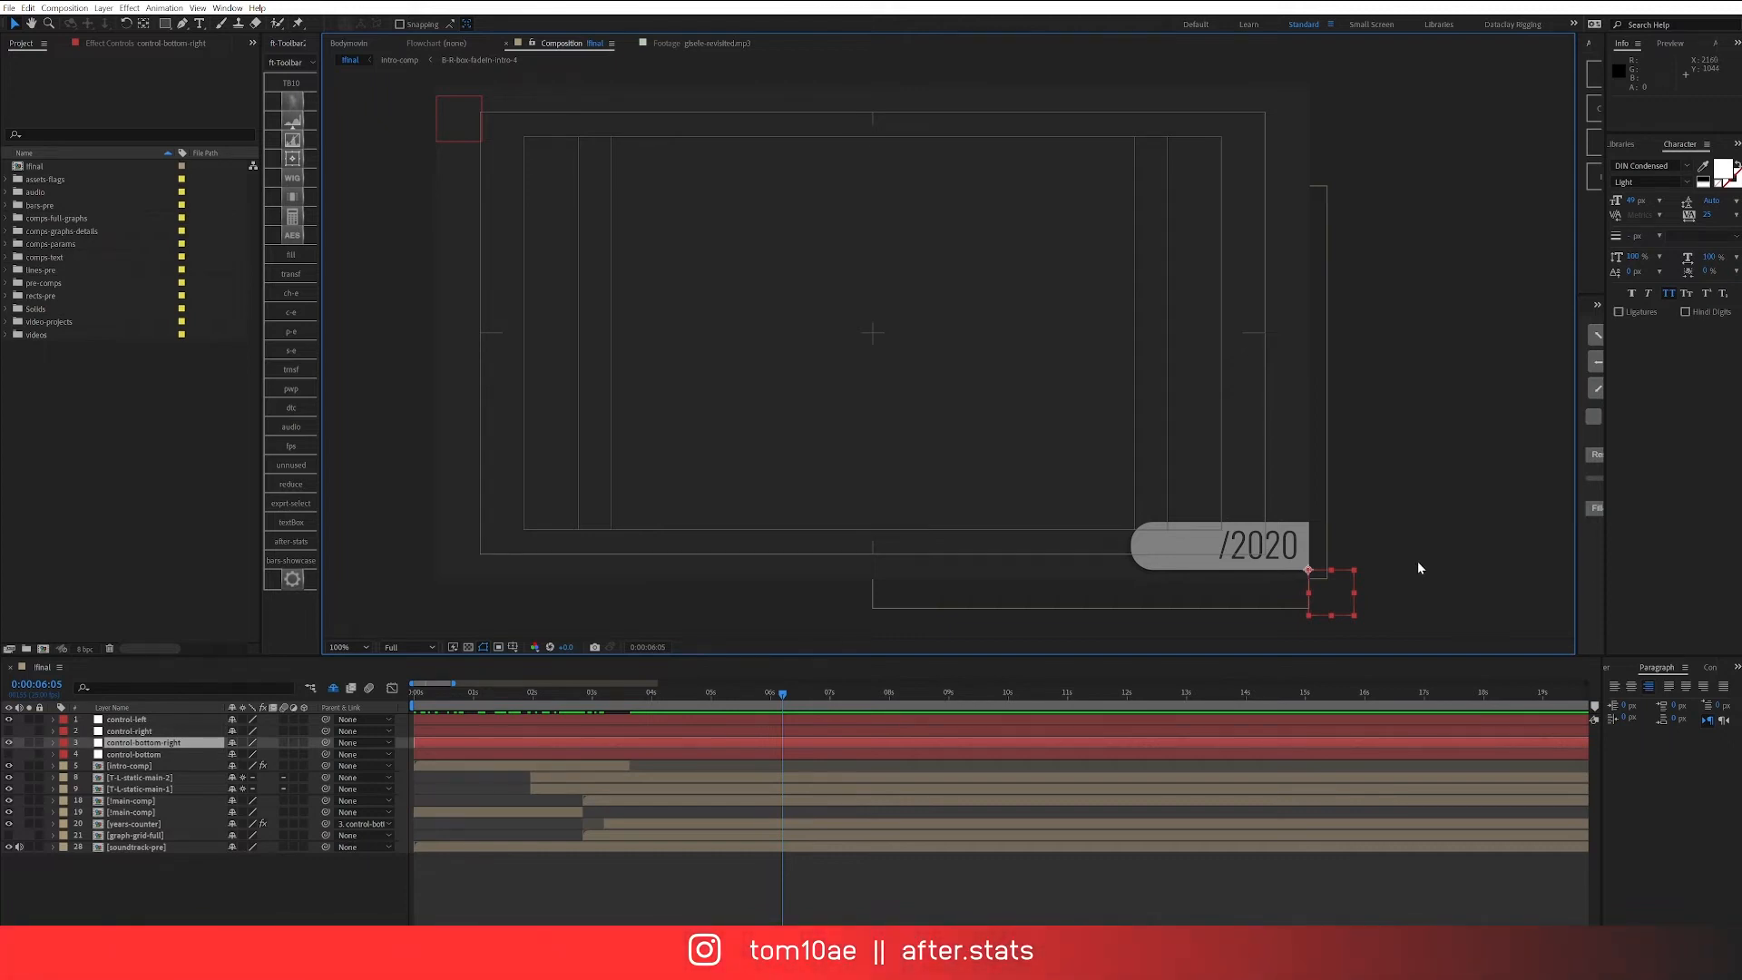
key("p")
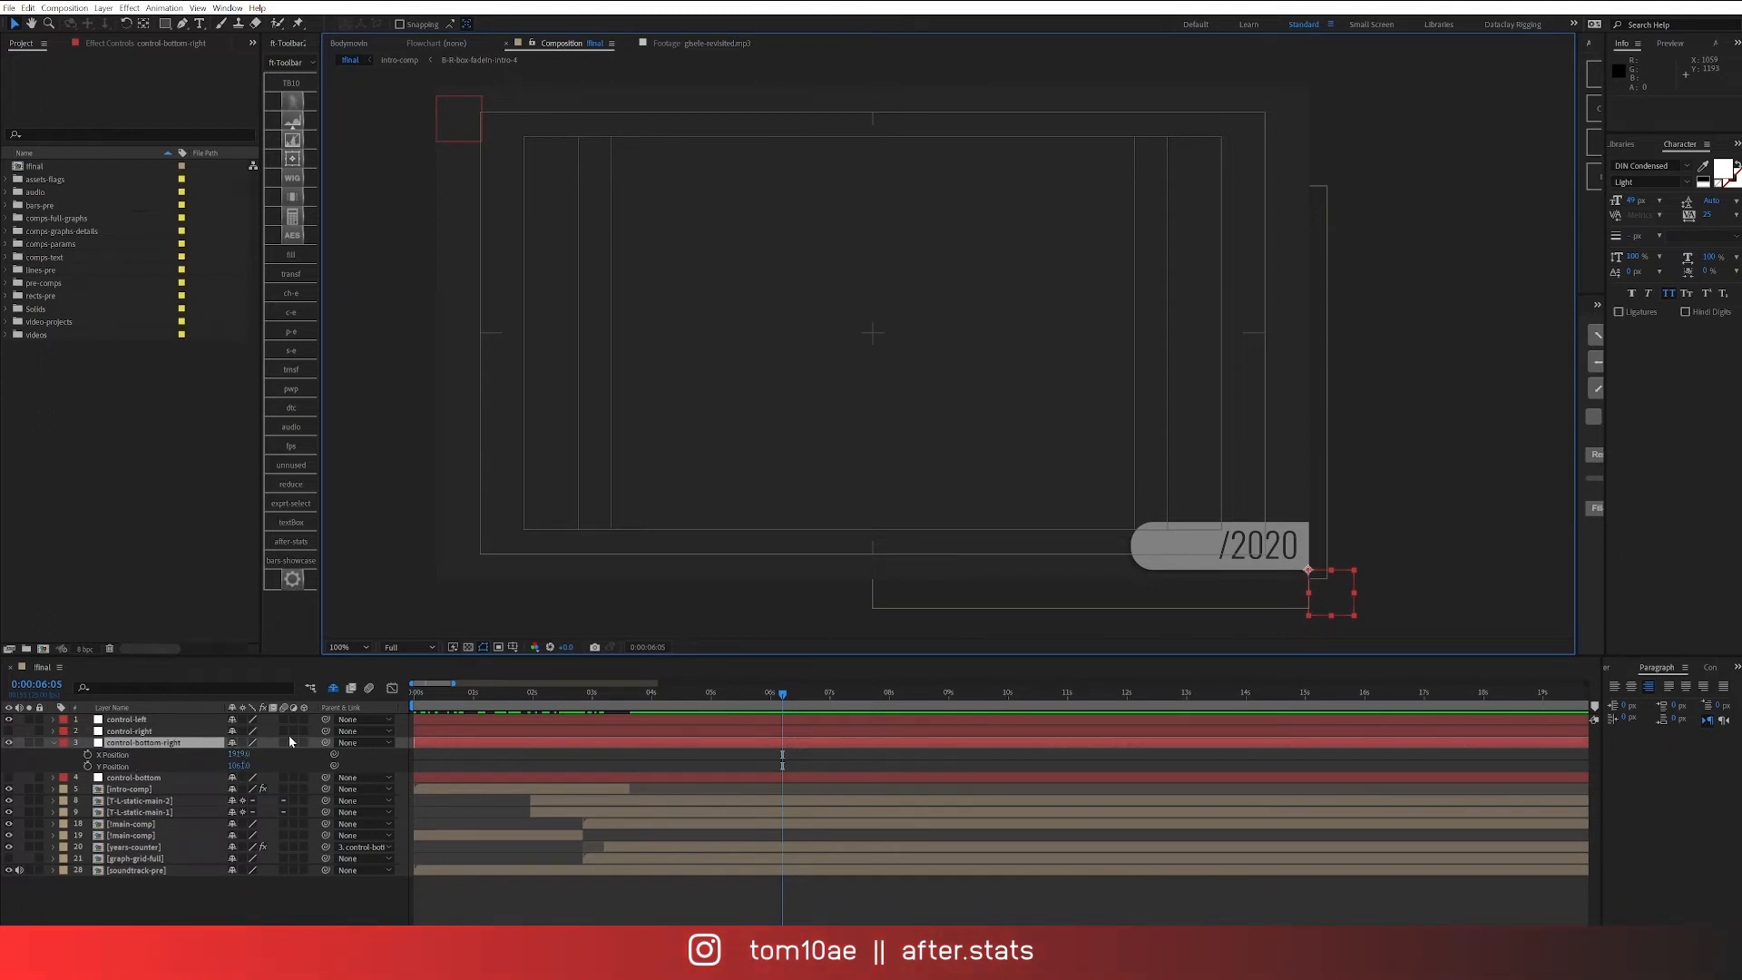
left_click(557, 891)
key("ctrl+k")
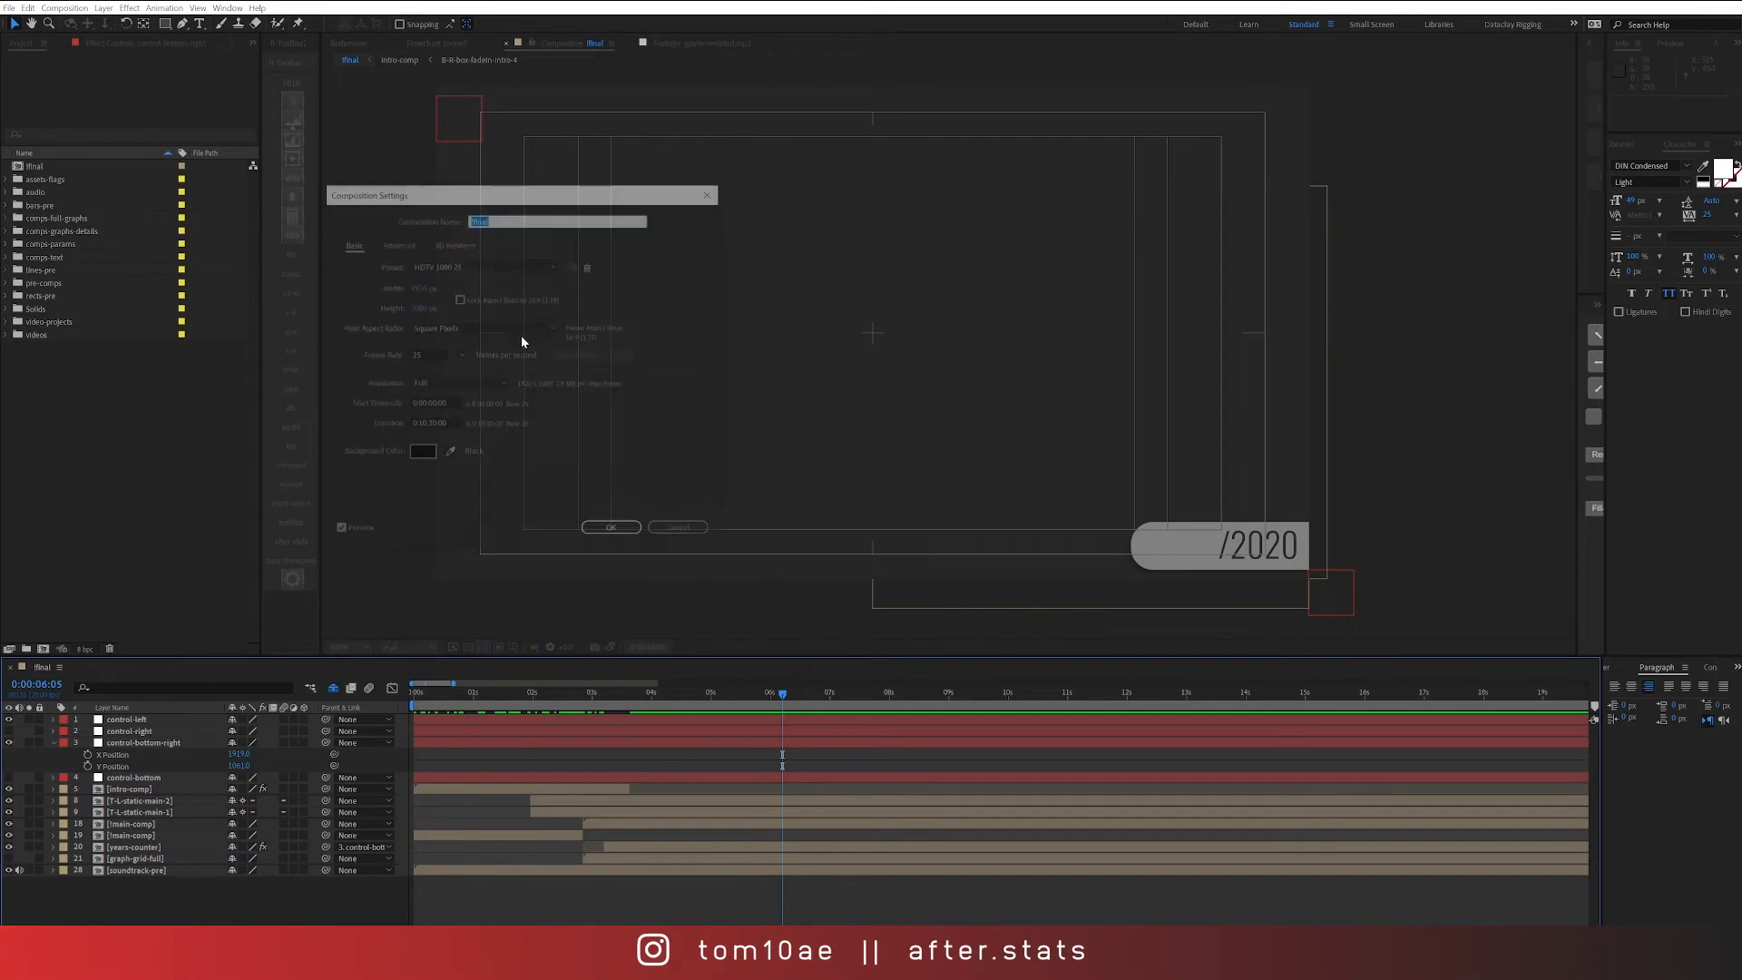
left_click(396, 244)
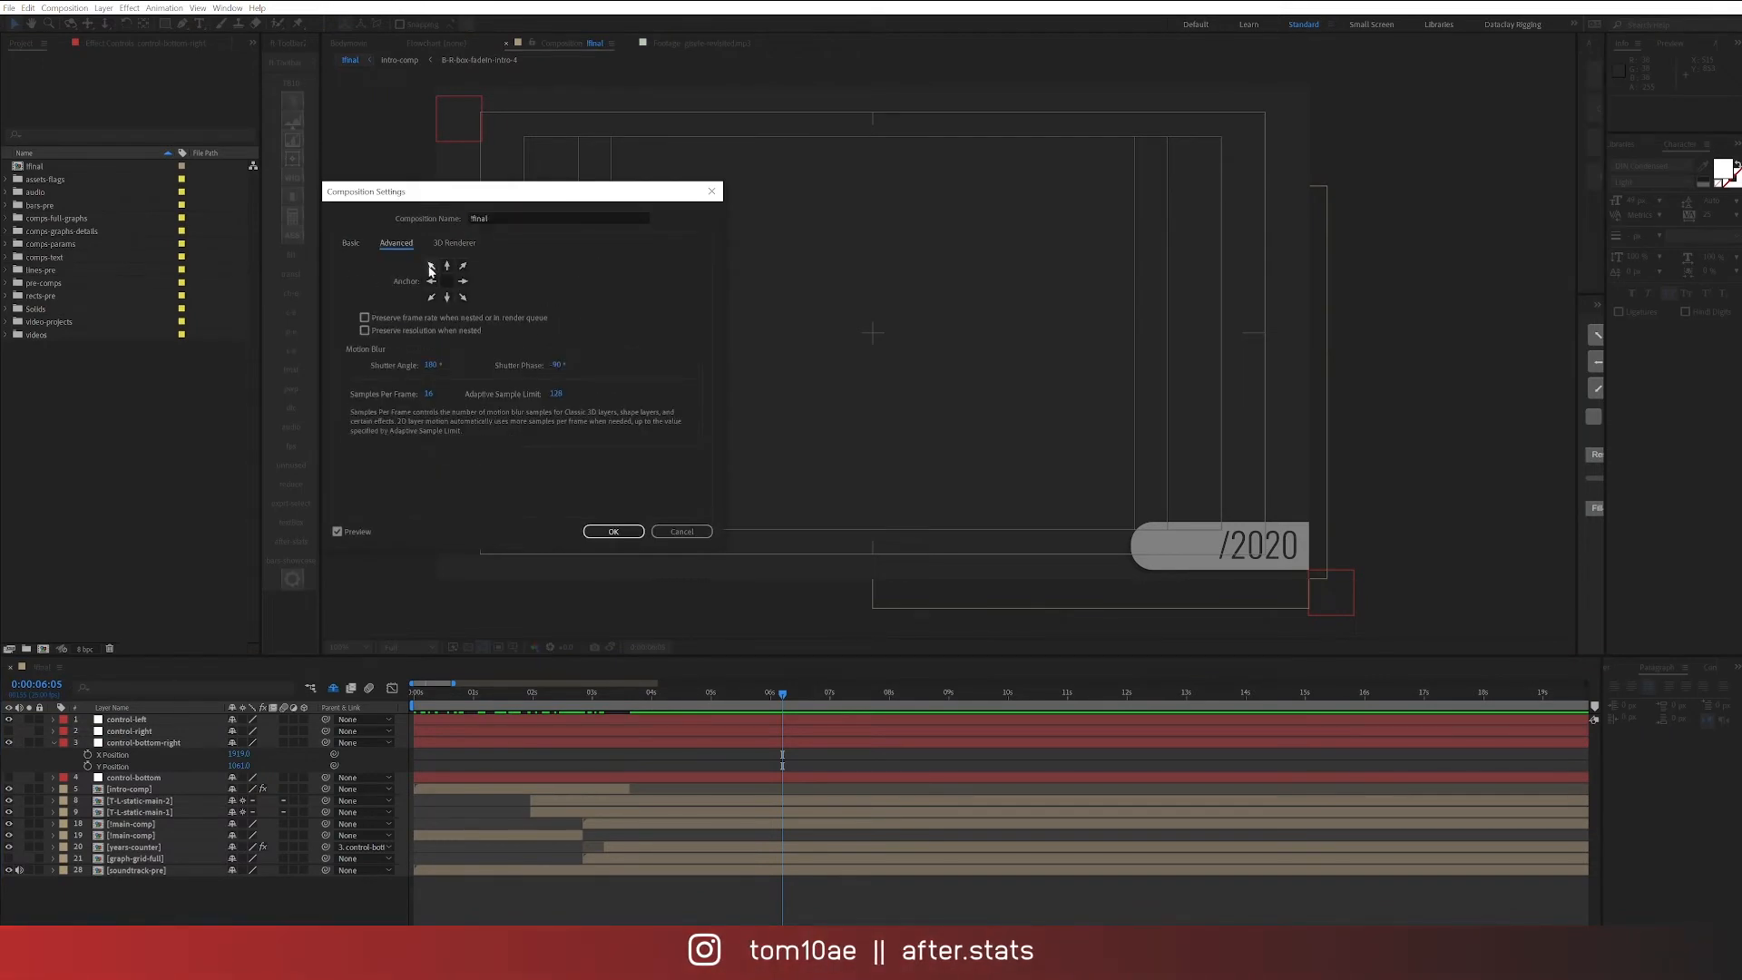
left_click(350, 243)
left_click(425, 287)
type("1080")
key("Return")
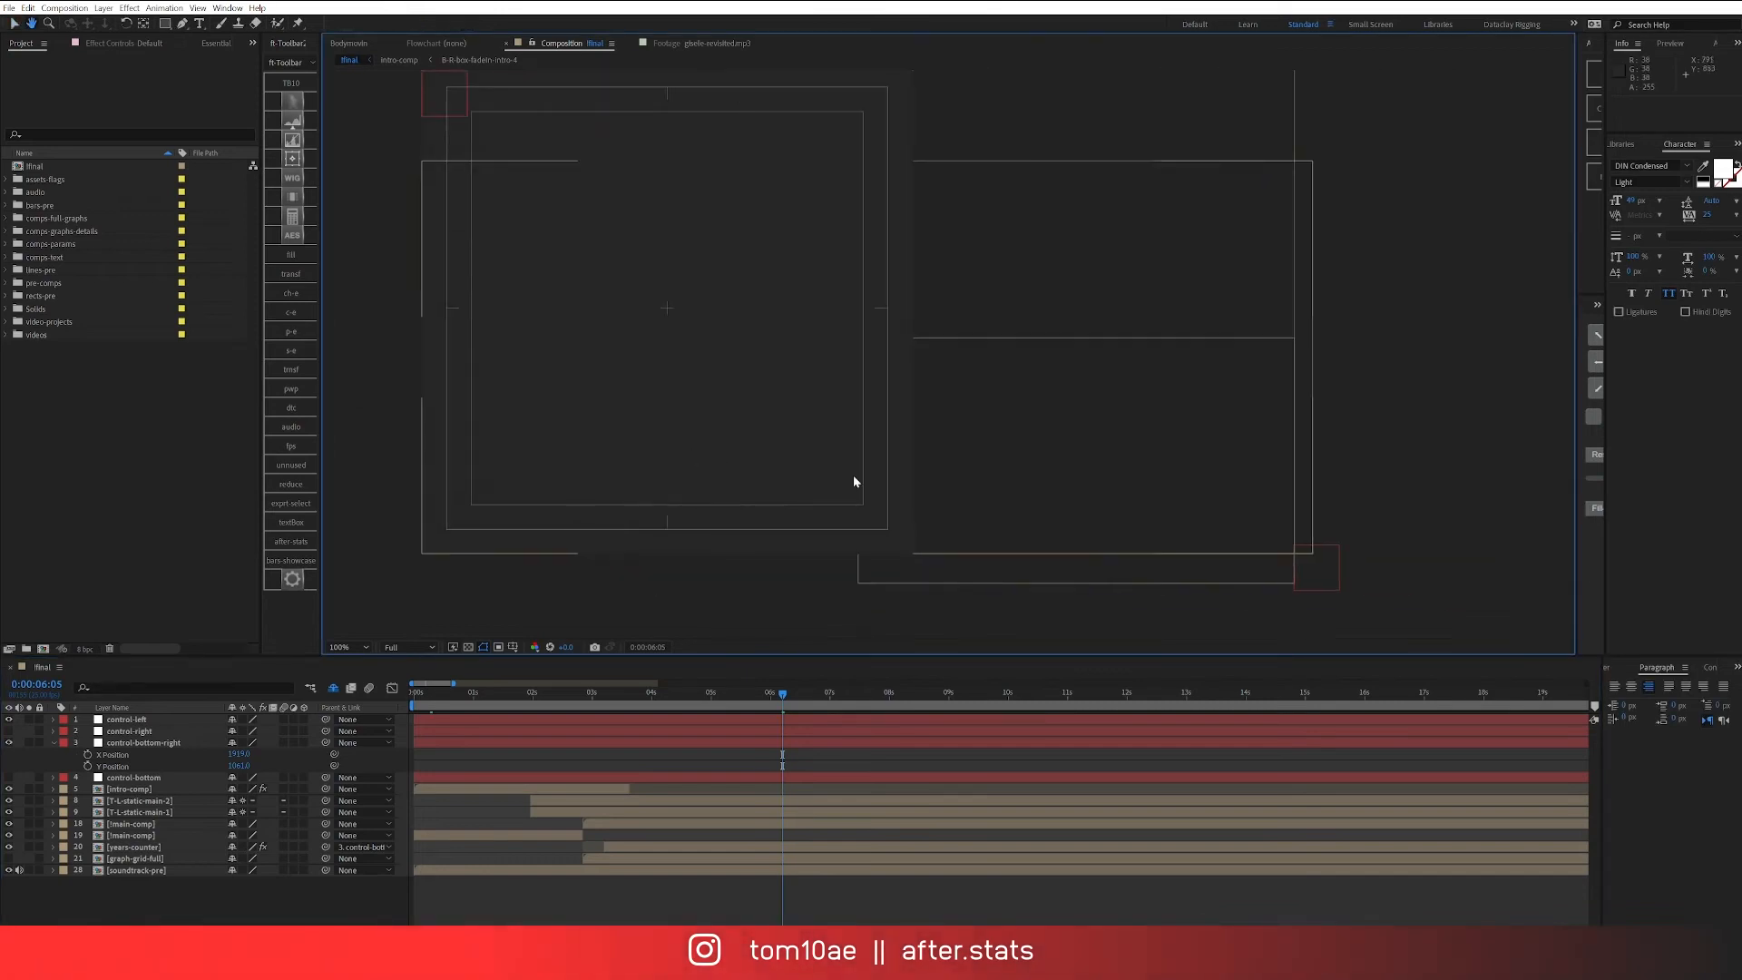
Step: Set the control-bottom-right null's X Position to 1080
left_click(1316, 570)
left_click(239, 754)
type("1")
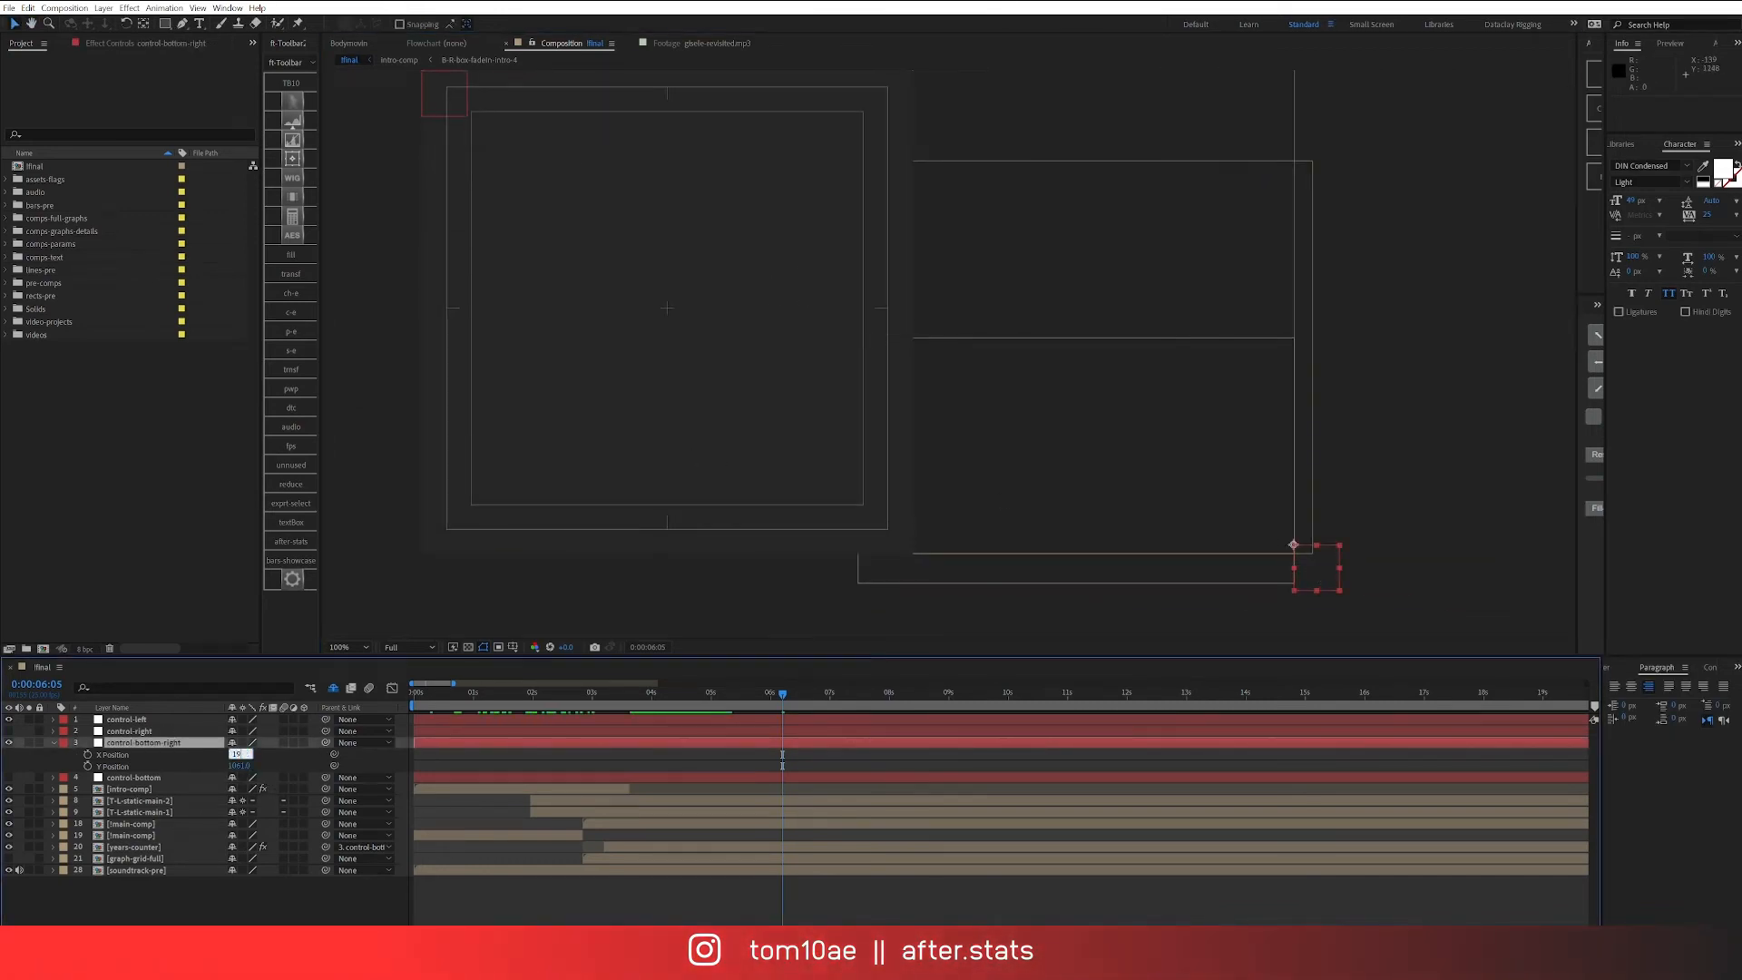
type("080")
key("Return")
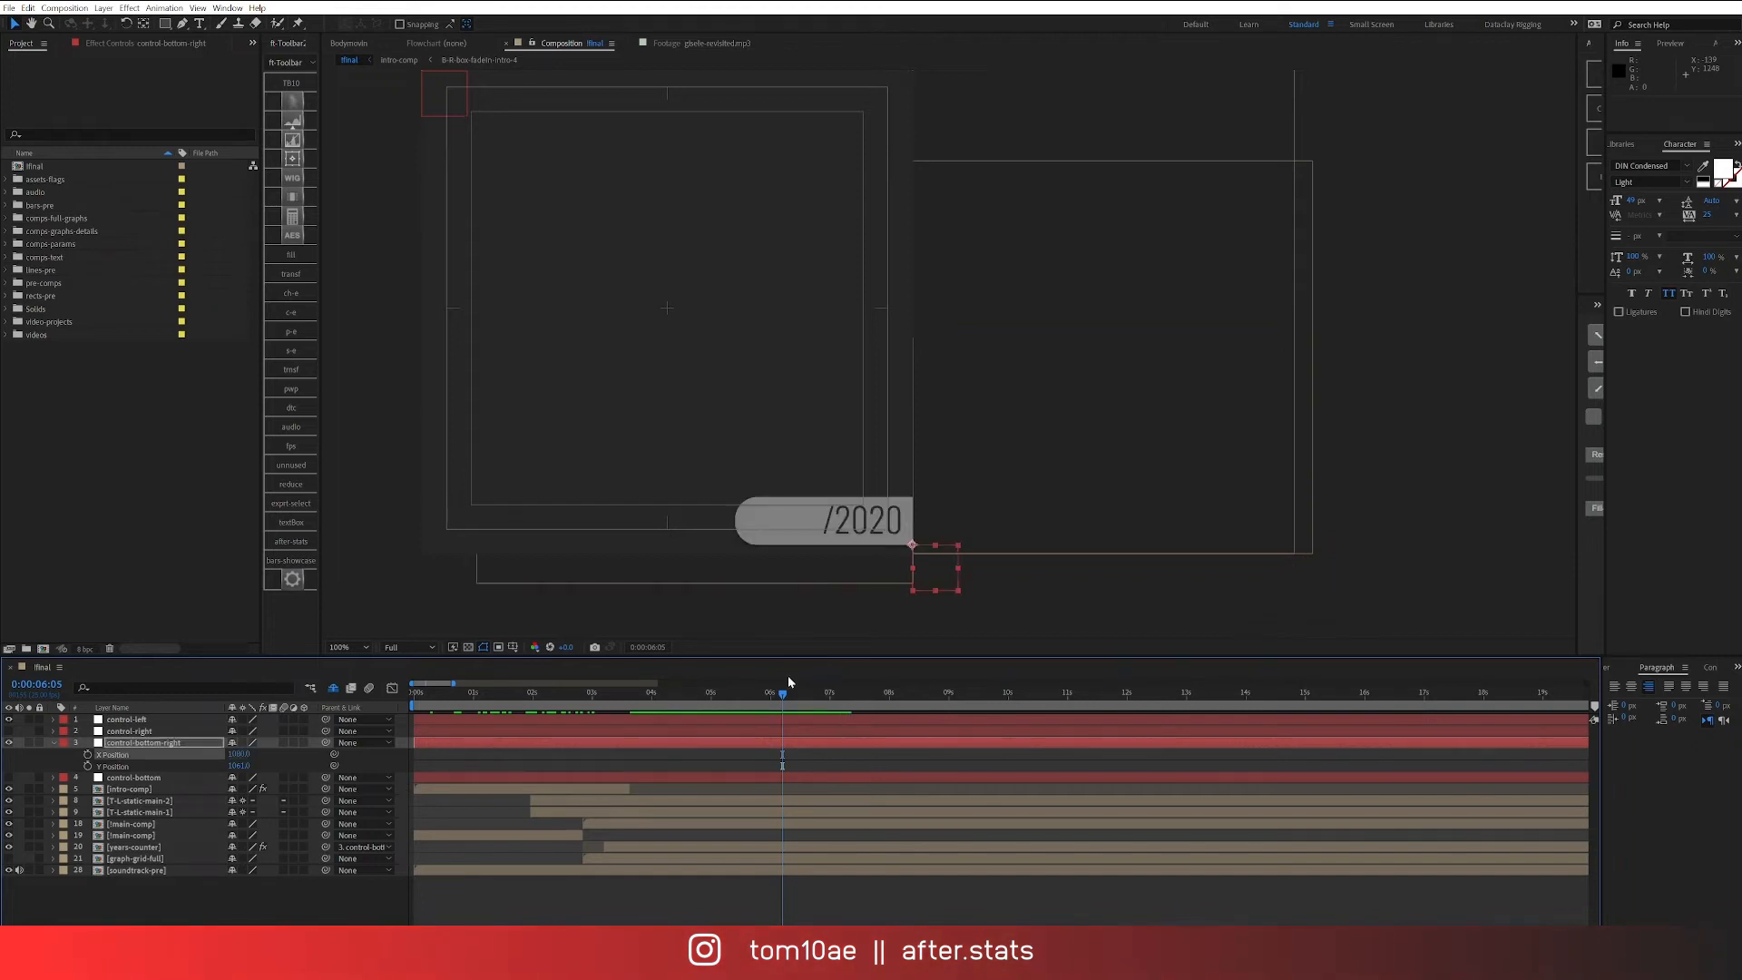
left_click(541, 893)
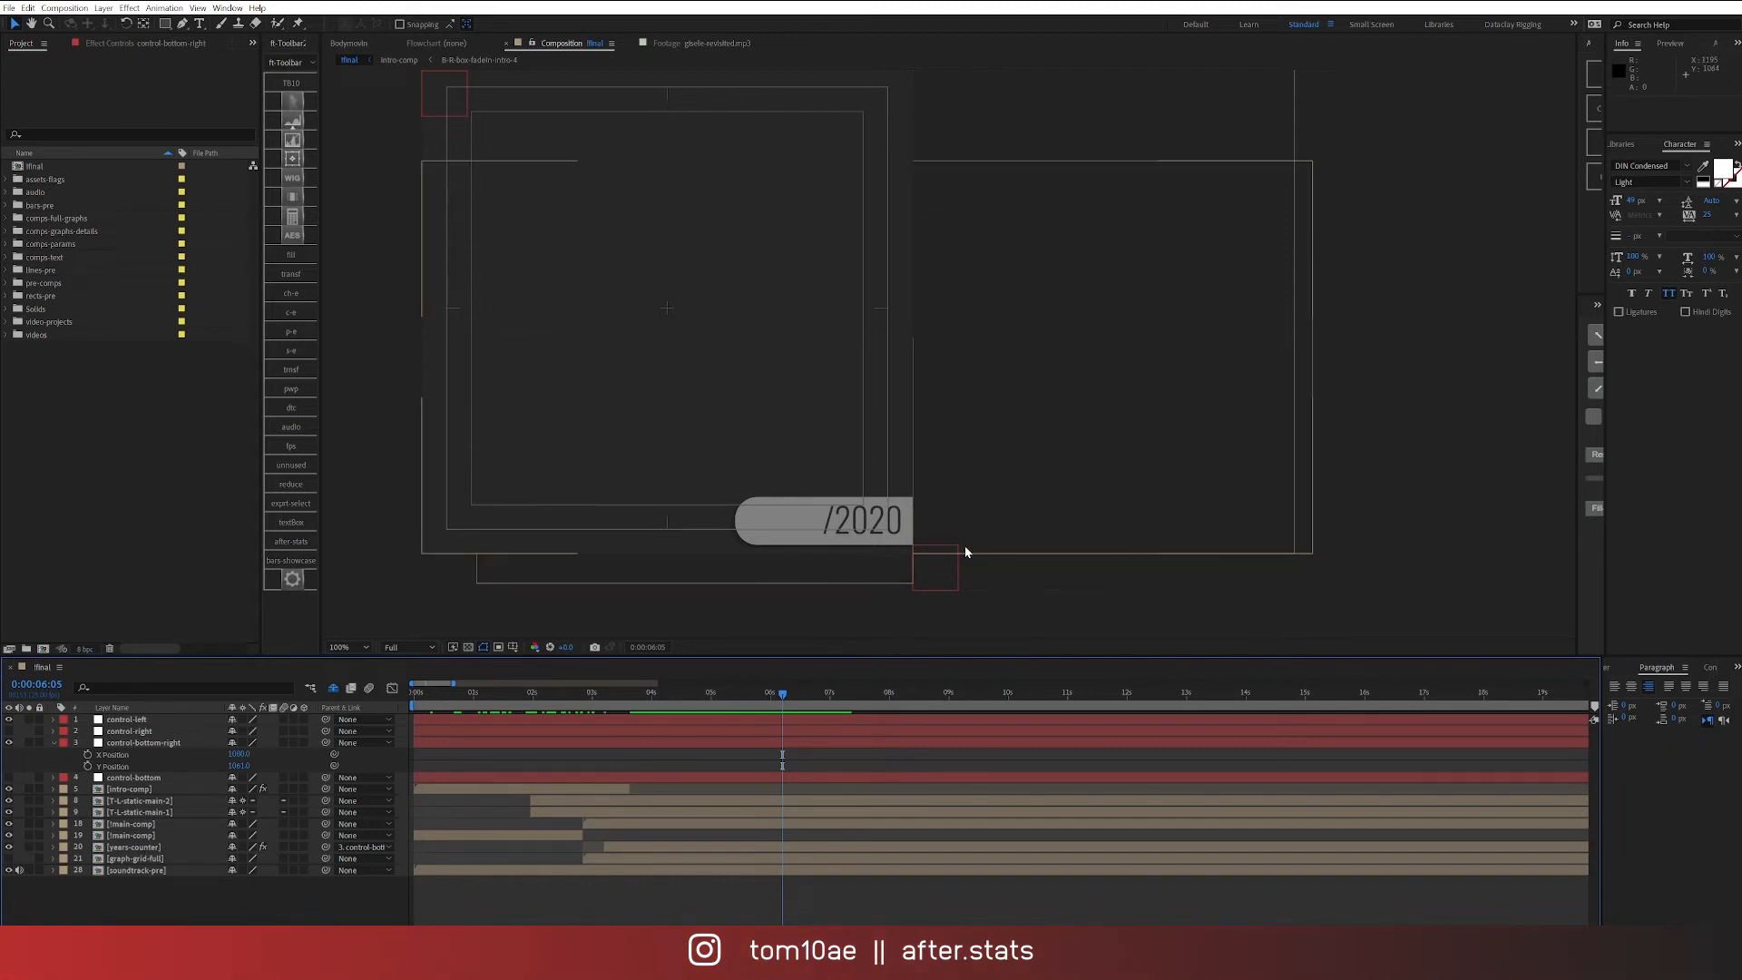
Step: In Brackets, set the first resolution in video-settings.json to compW 1080 and compH 1920, and save the file
left_click_drag(596, 428, 782, 445)
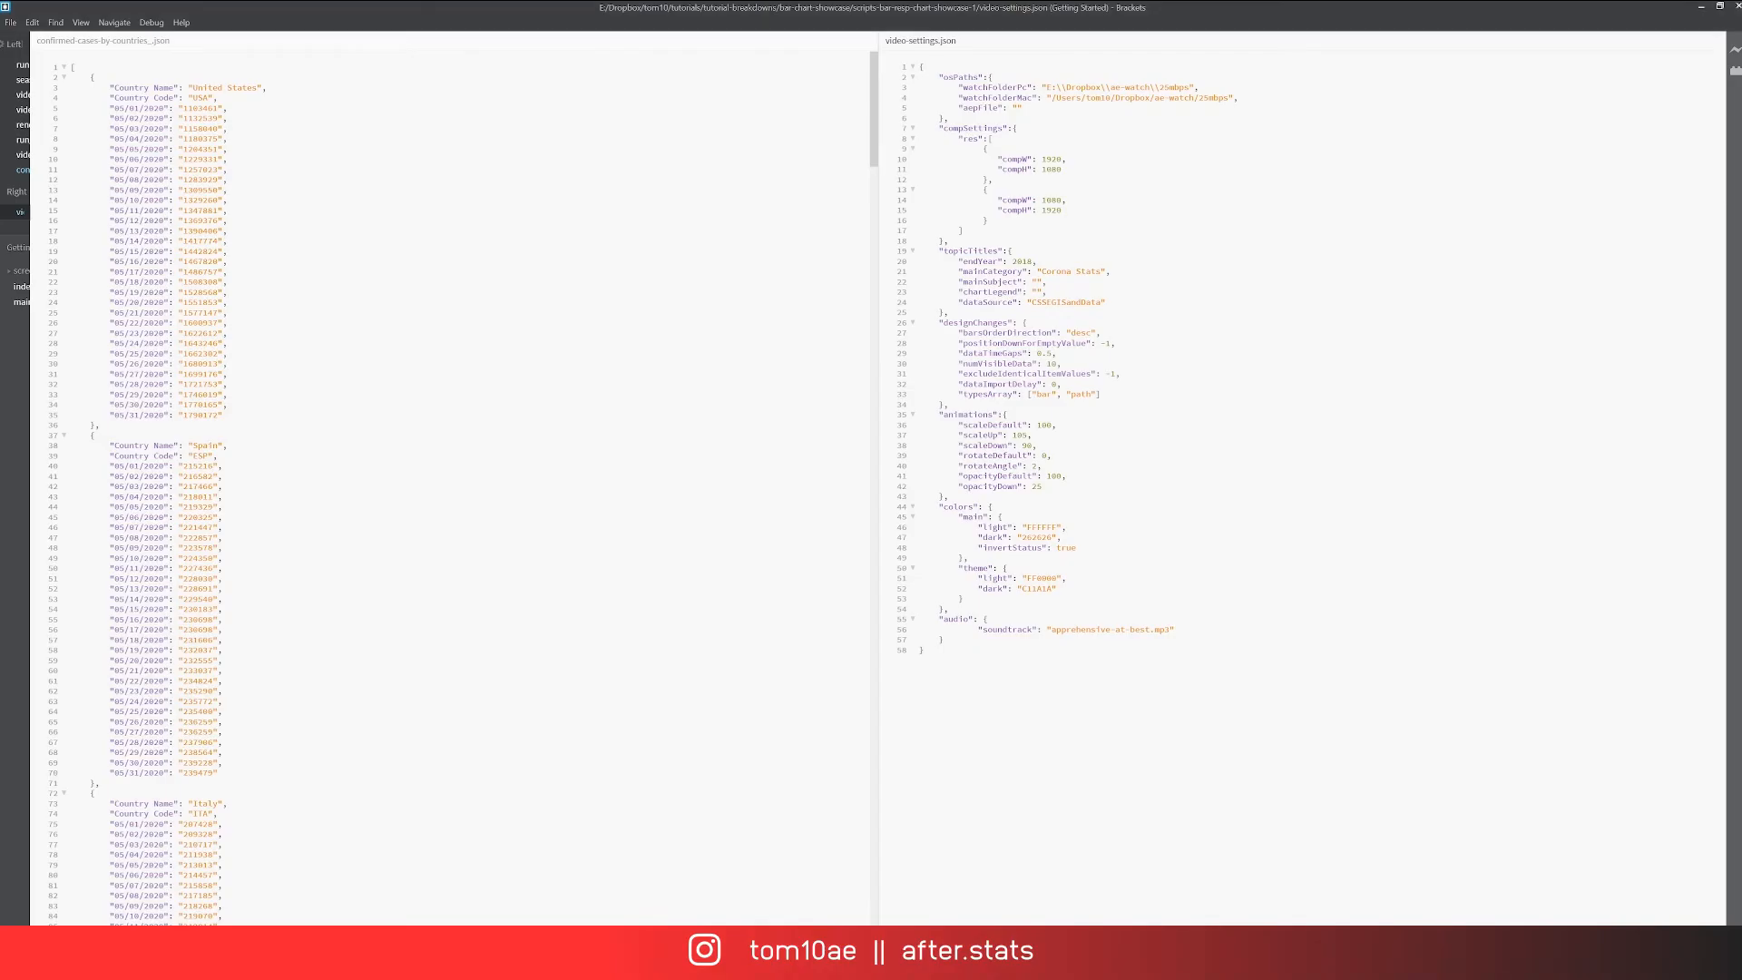
double_click(1052, 160)
type("1")
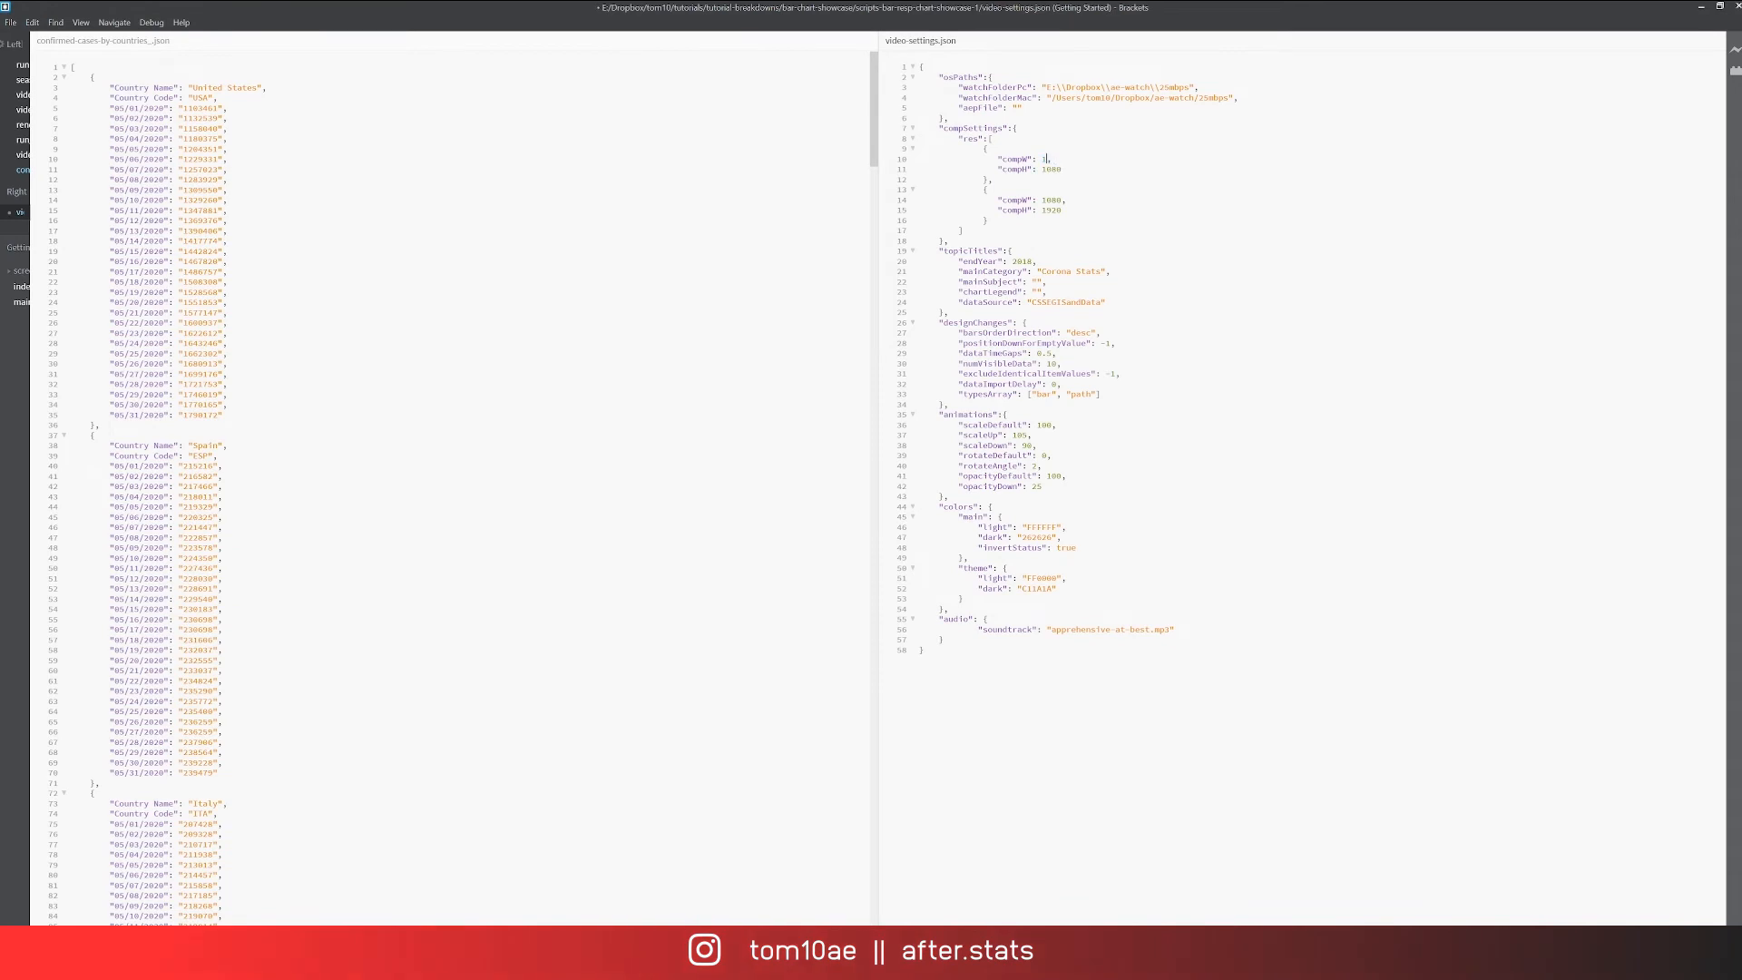
type("080")
key("Down")
key("BackSpace")
key("BackSpace")
key("BackSpace")
type("920")
key("ctrl+s")
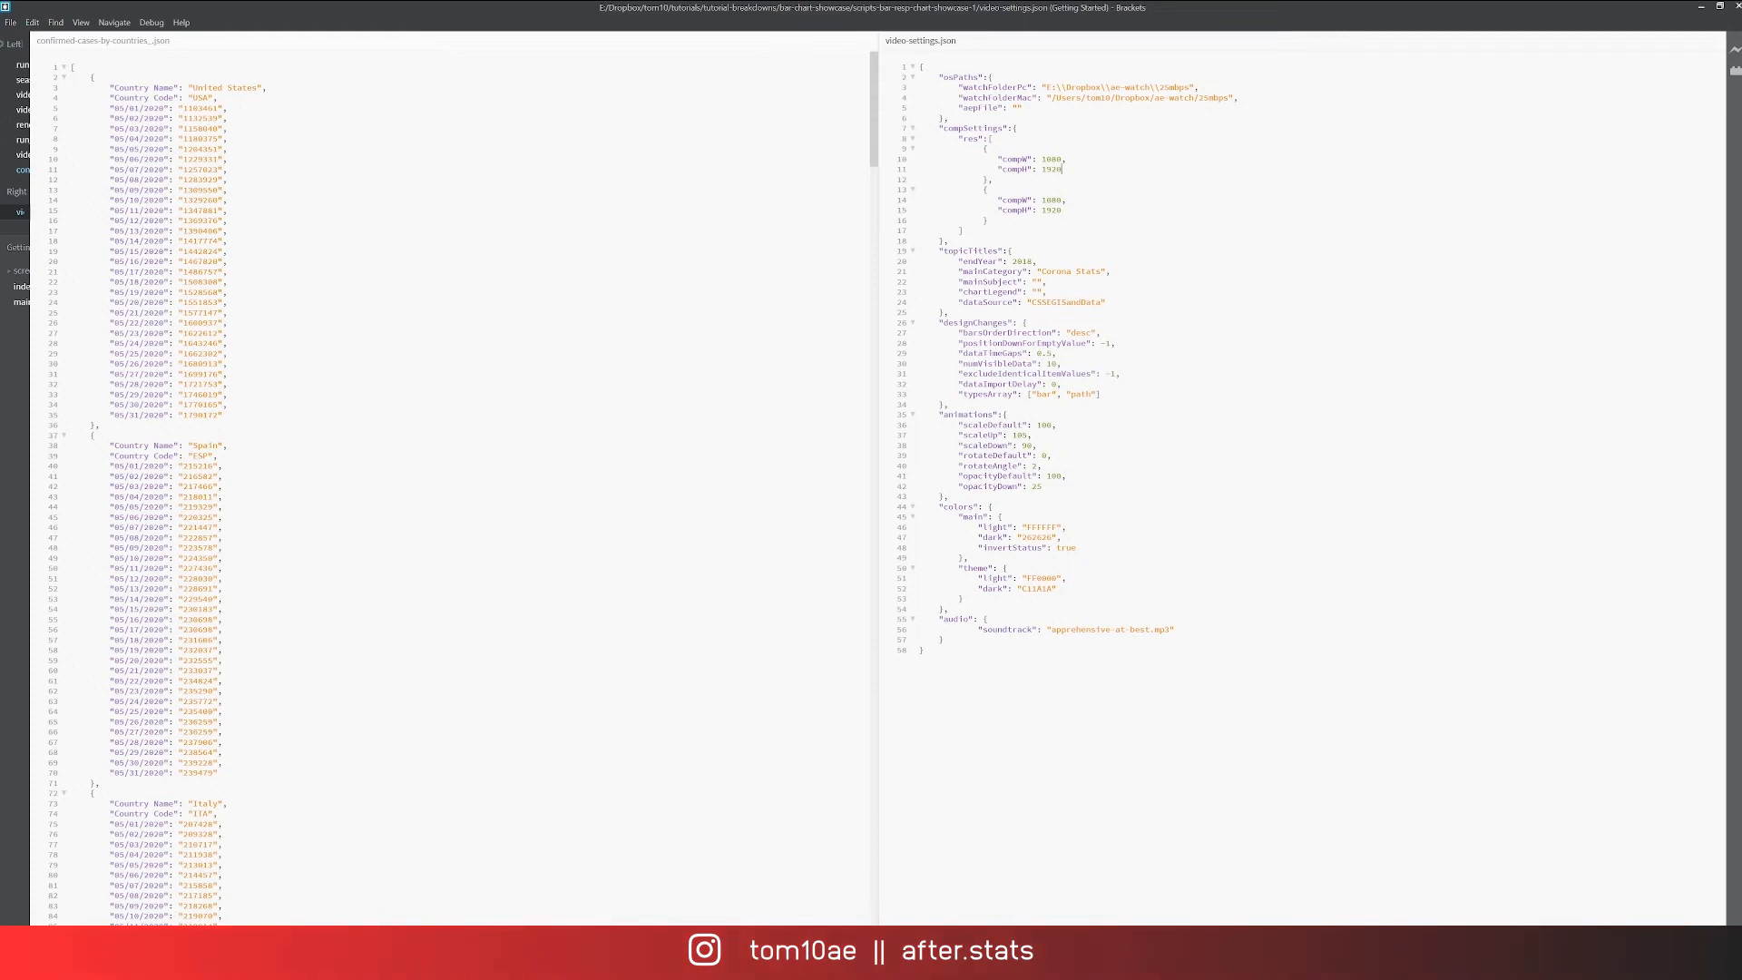
Step: Switch to After Effects, run the bars showcase script, and preview the start of the bar chart in the generated composition
key("alt+Tab")
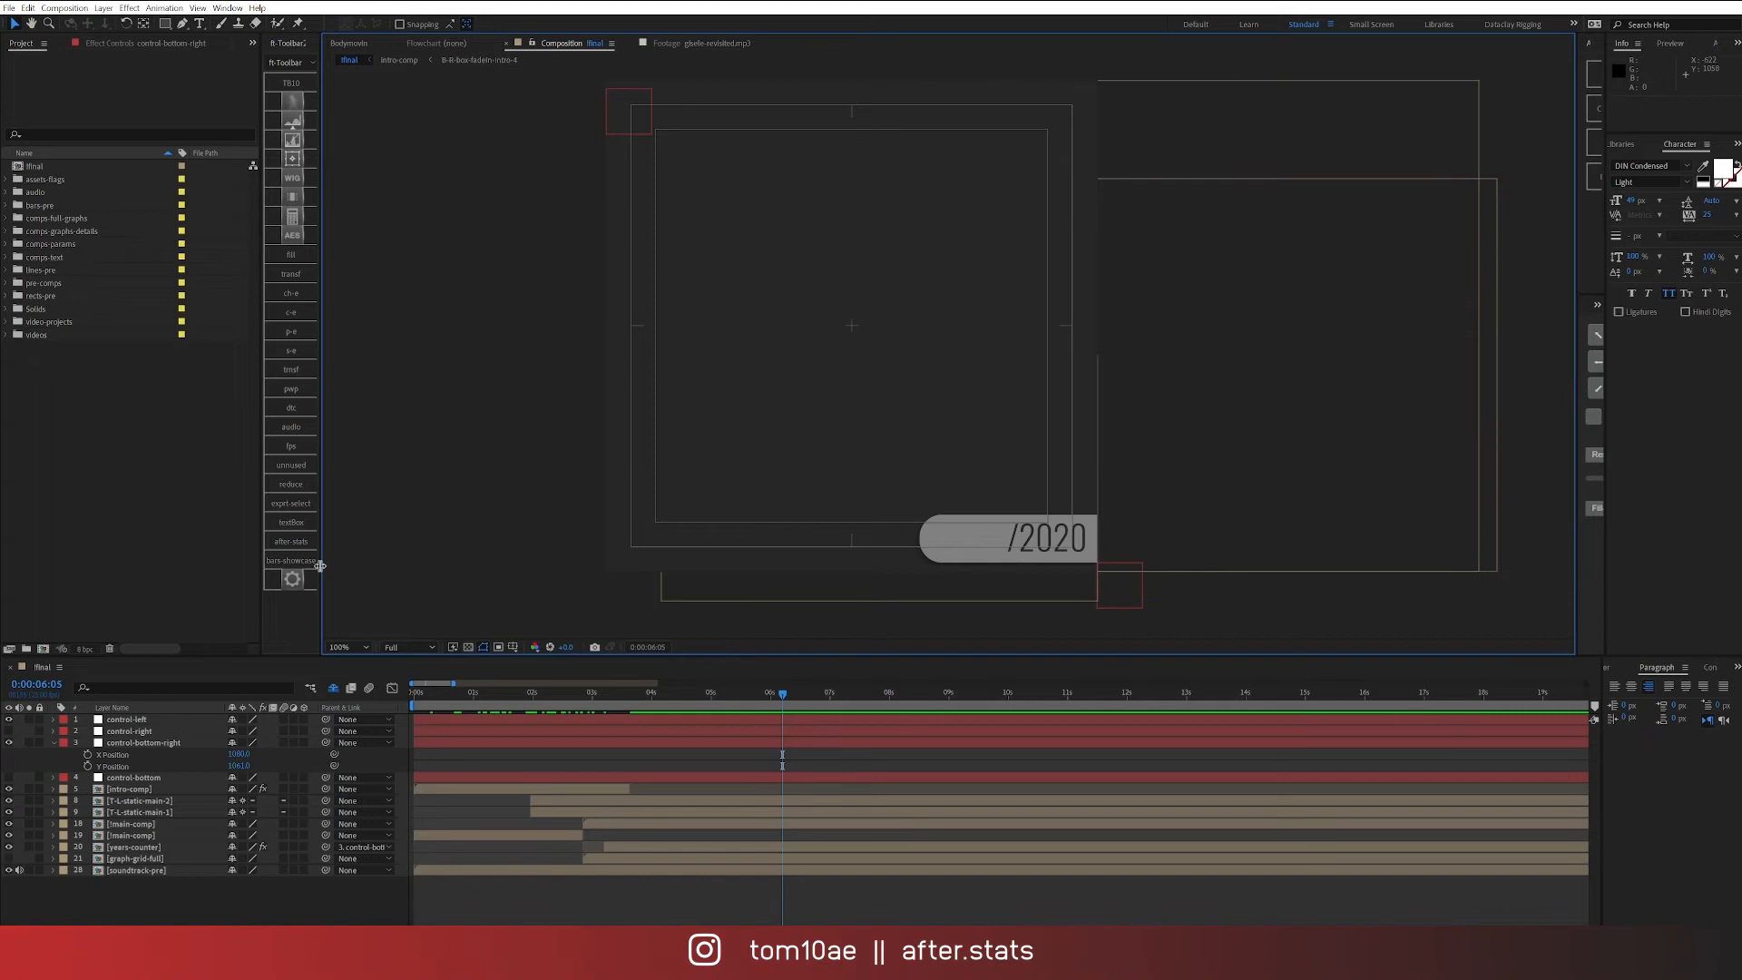
left_click(315, 560)
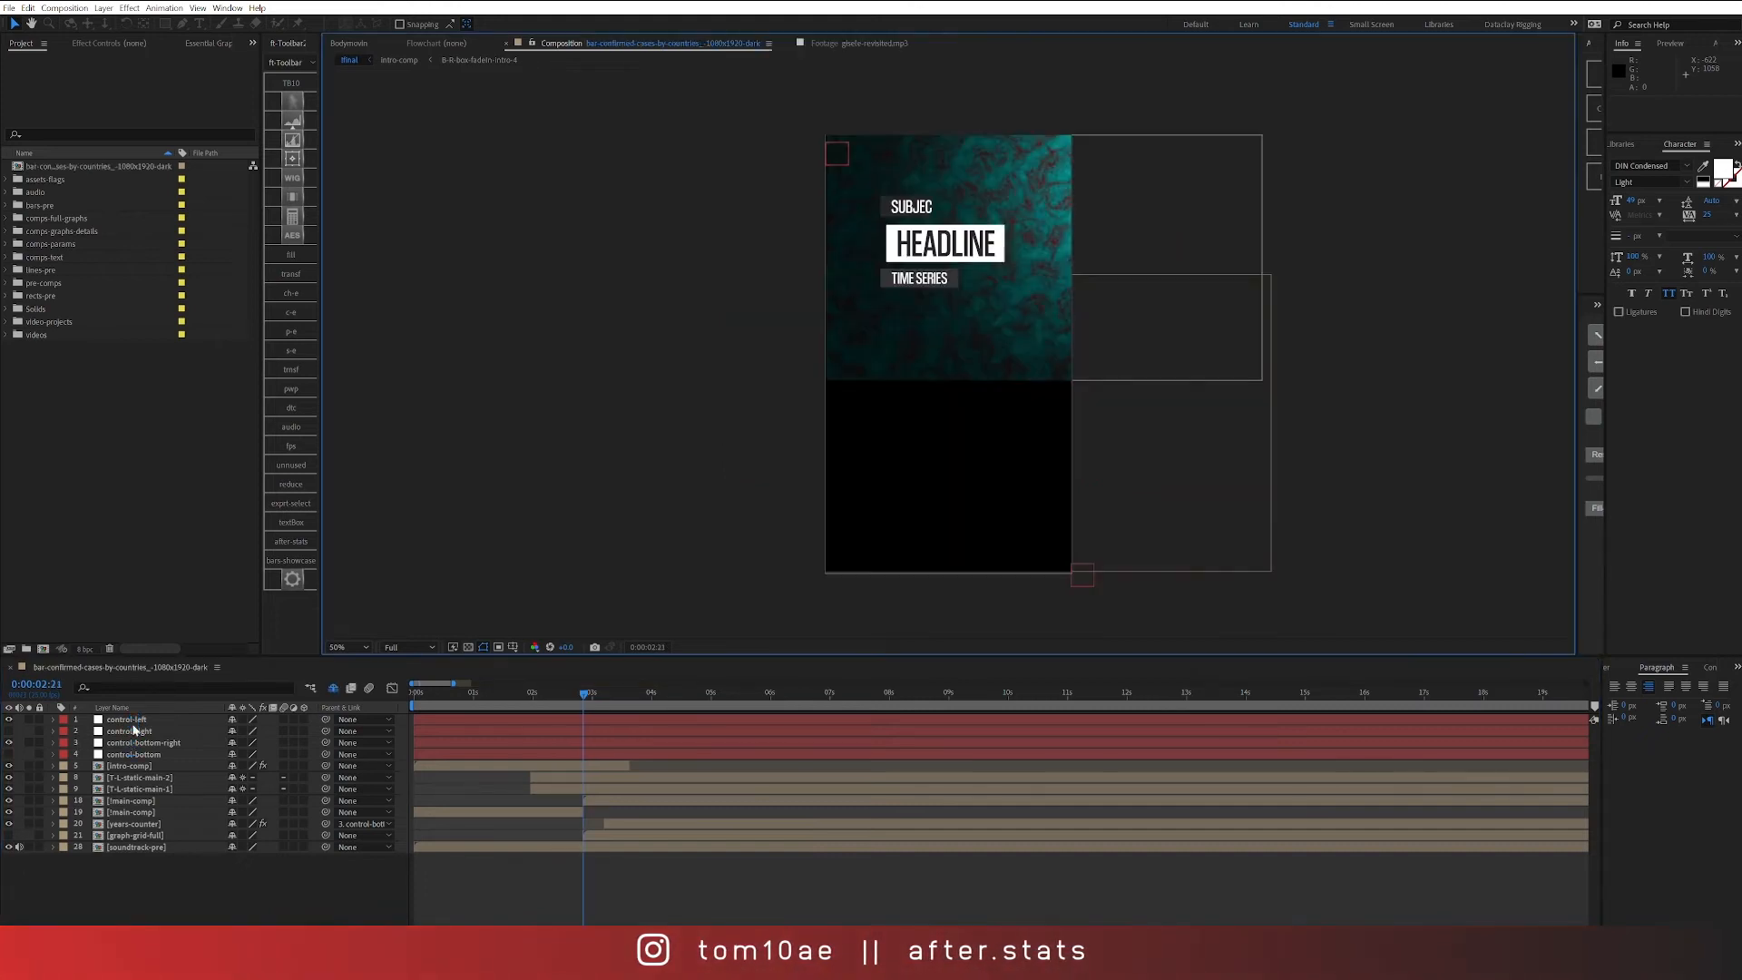
left_click(563, 896)
left_click_drag(594, 693, 652, 701)
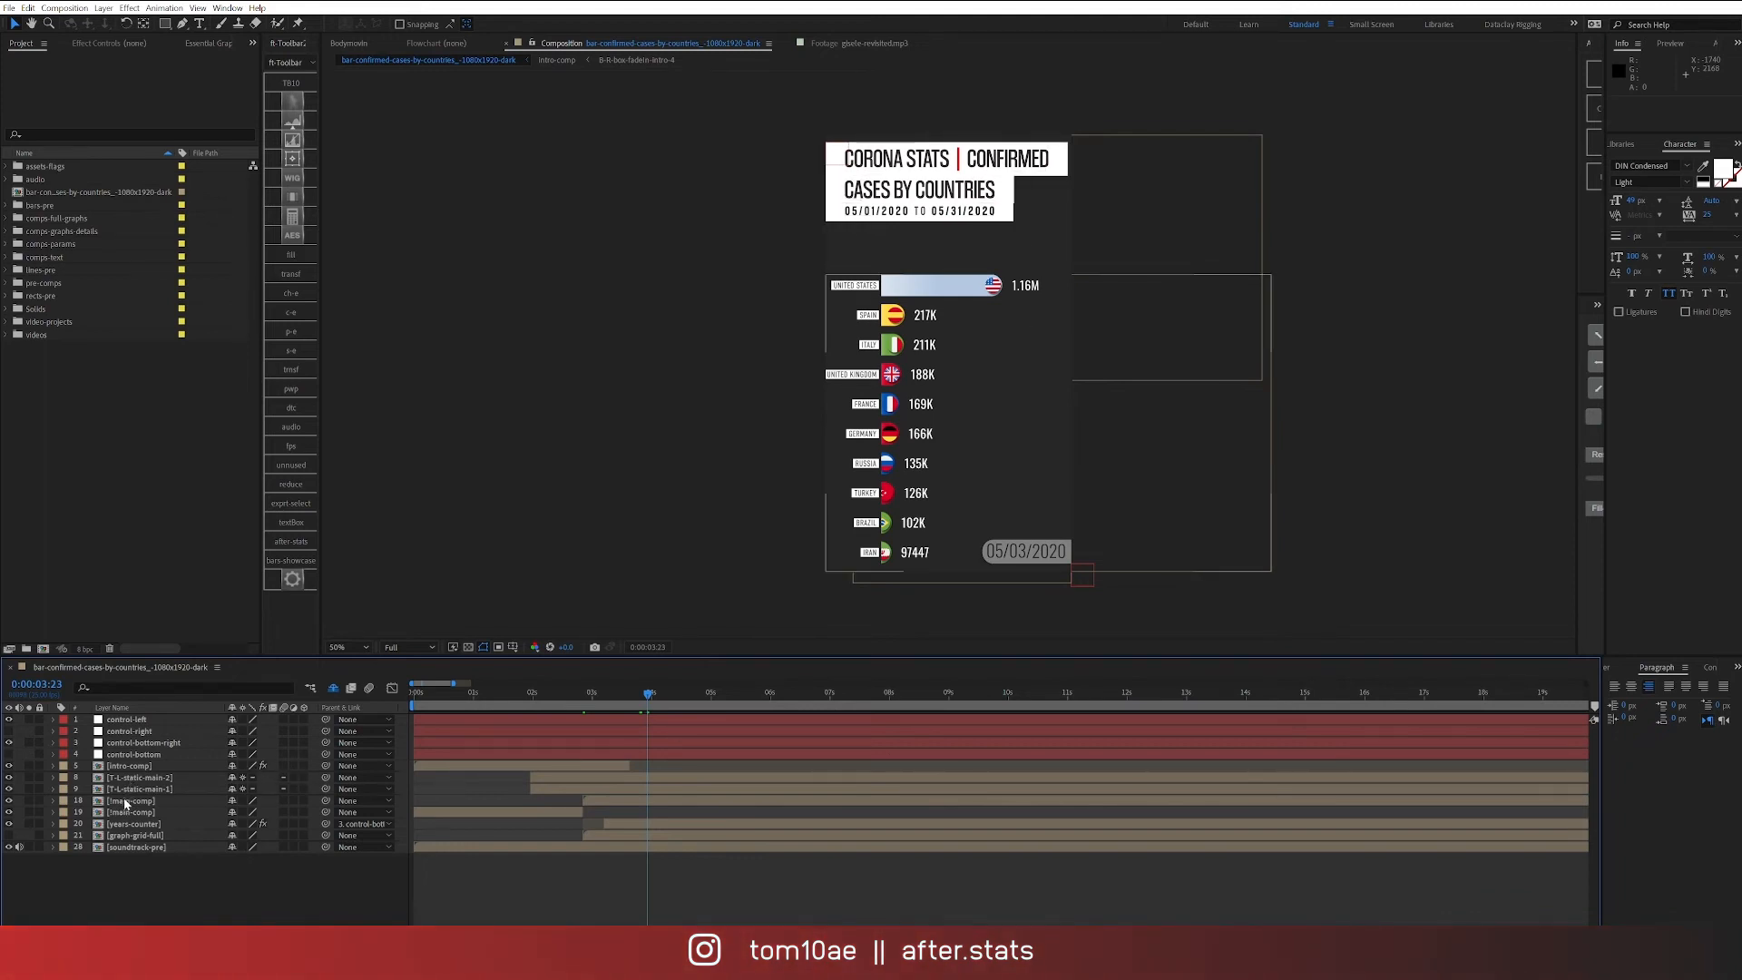
left_click(1237, 442)
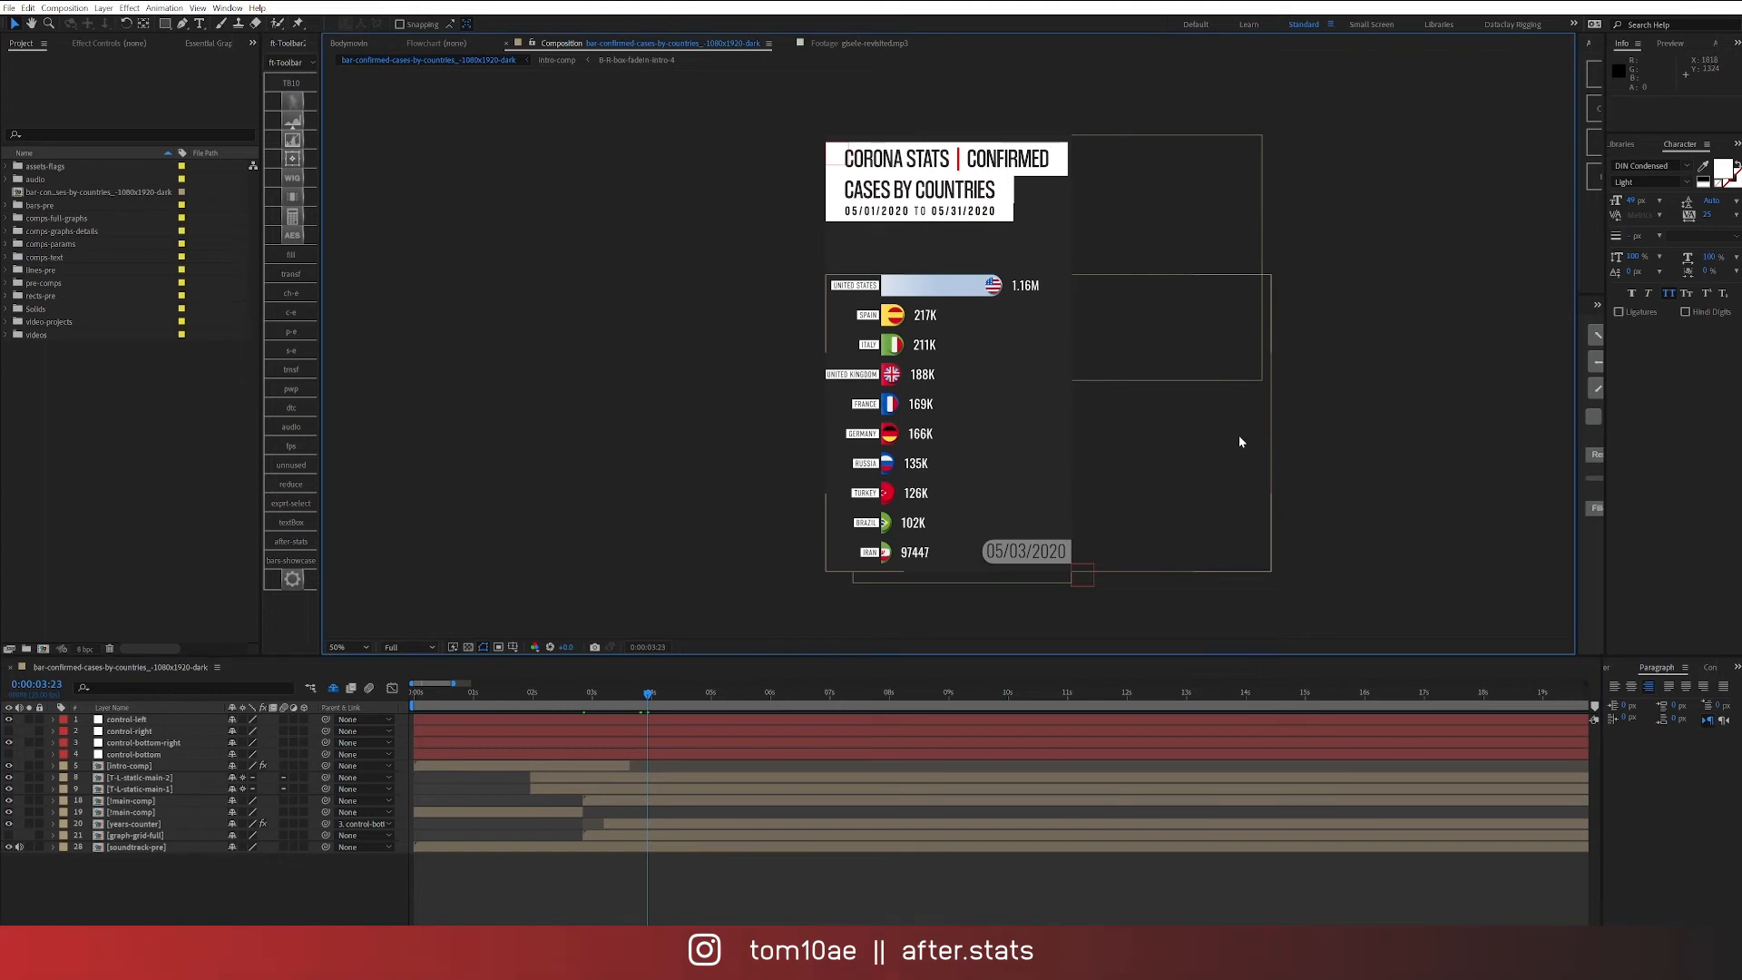
Step: Open bar-pre-2 from the bars-pre folder, check its composition settings and animation, and return to the main composition
left_click(6, 207)
double_click(56, 218)
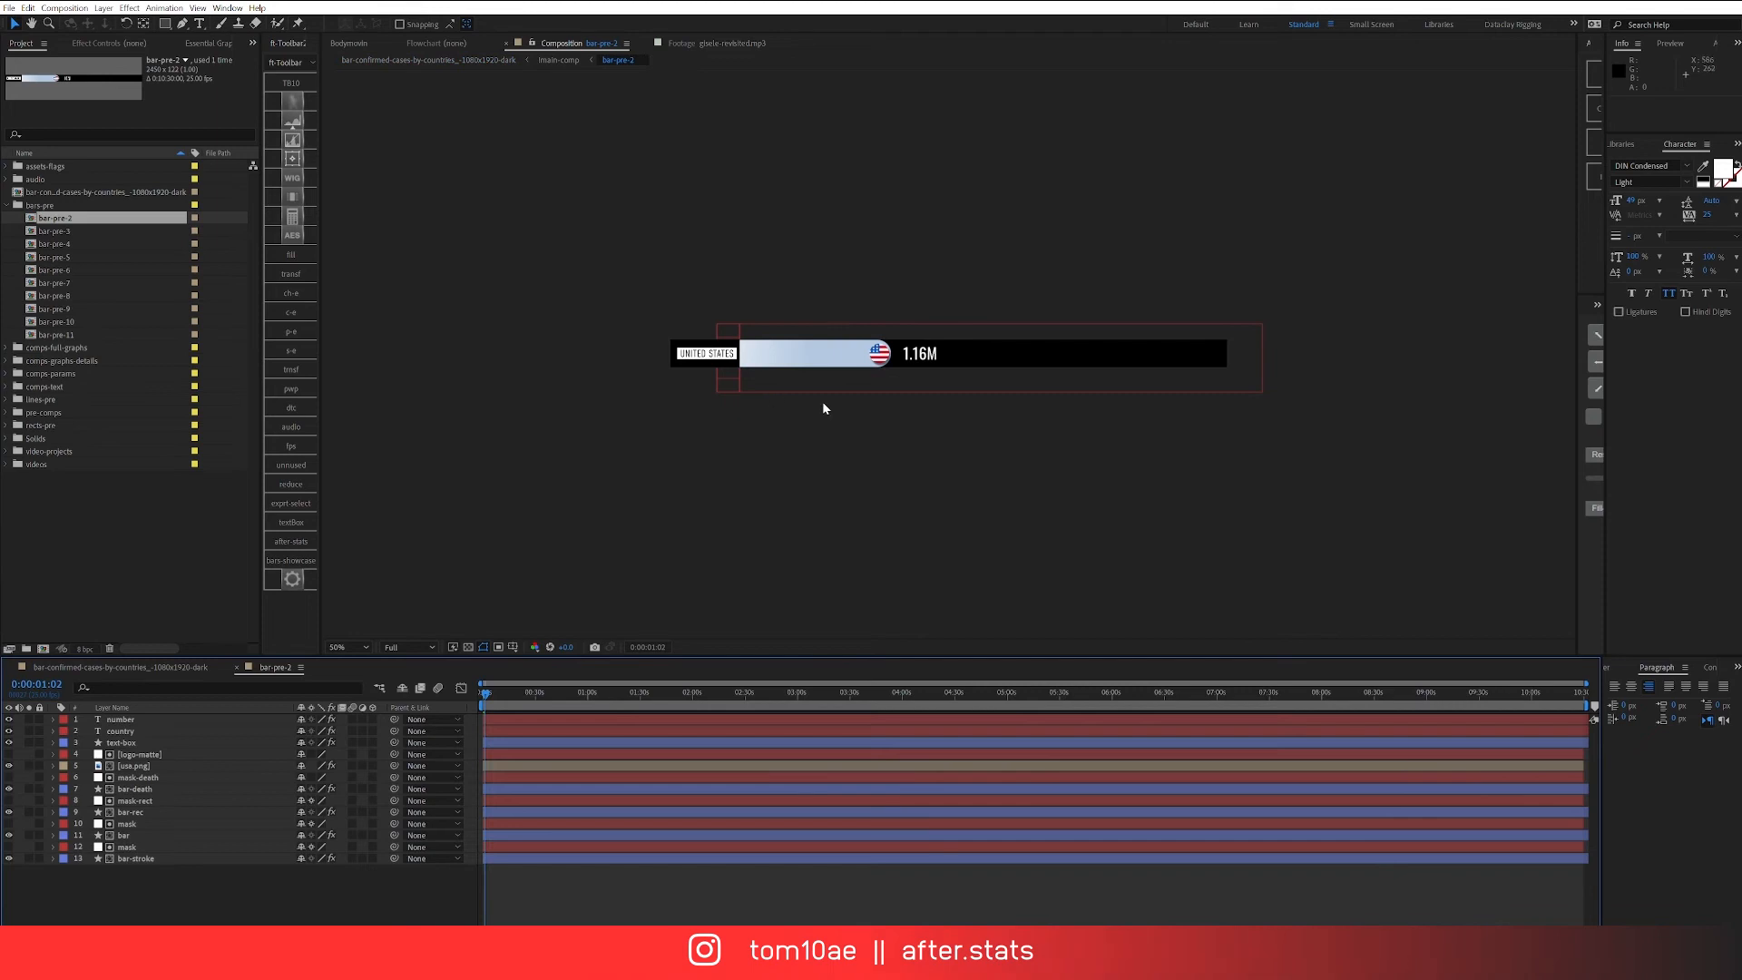
key("ctrl+k")
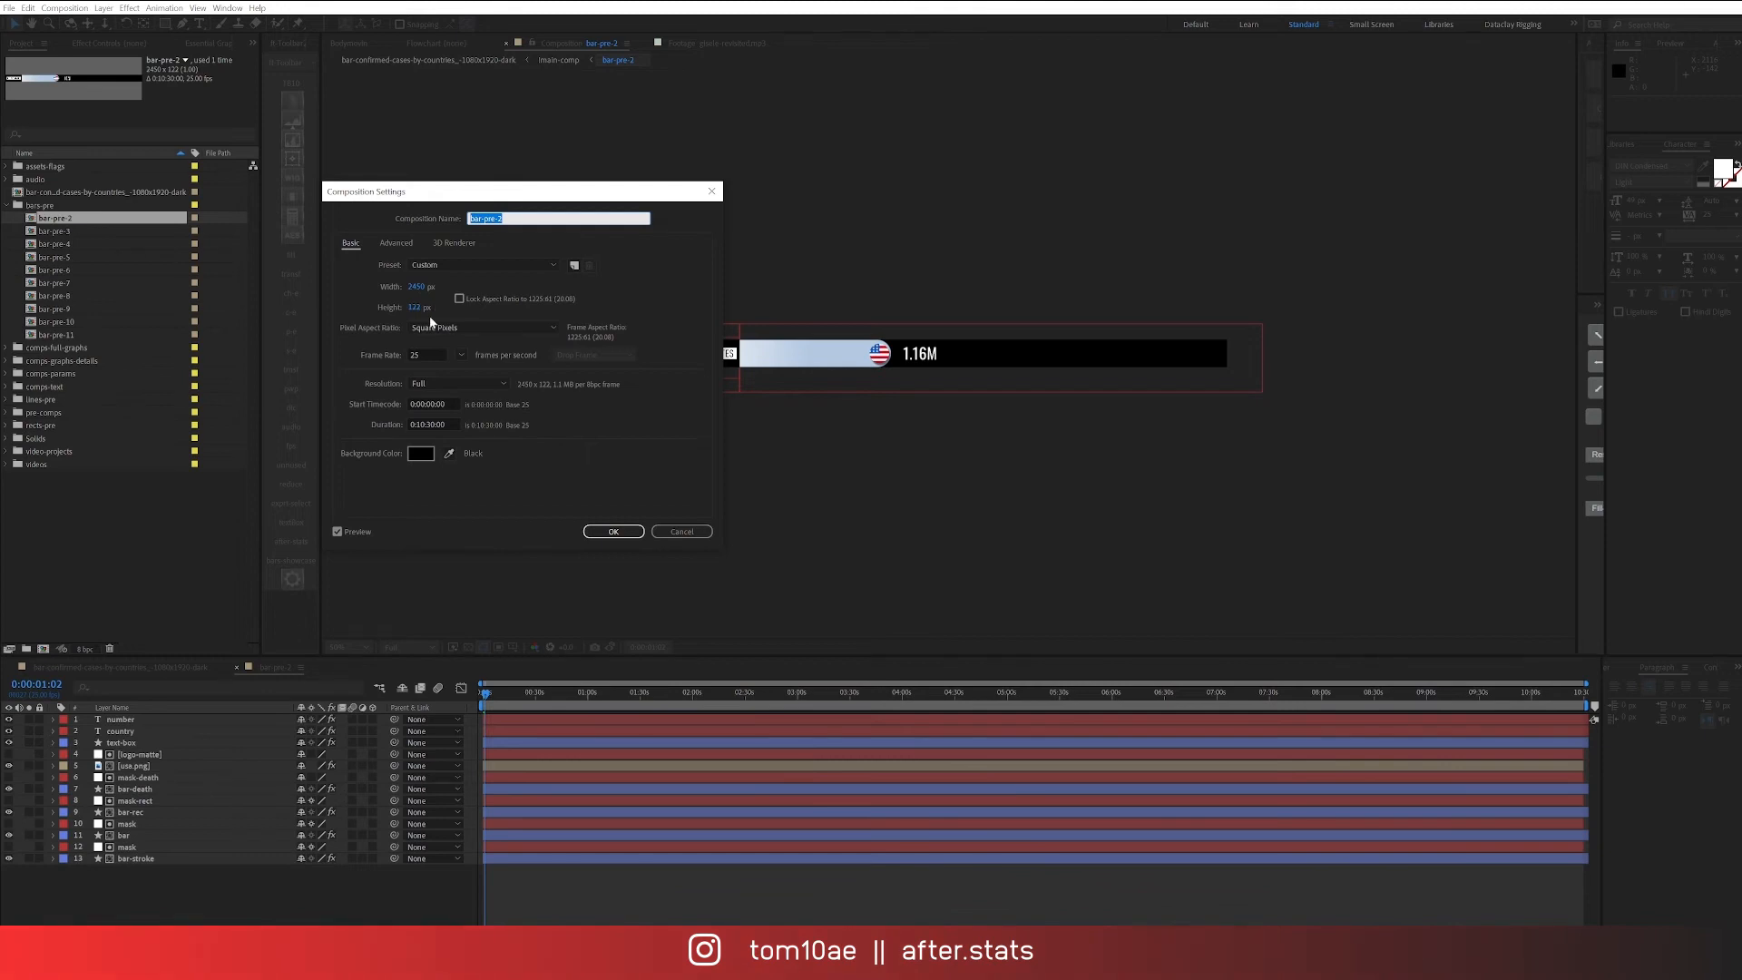
key("Return")
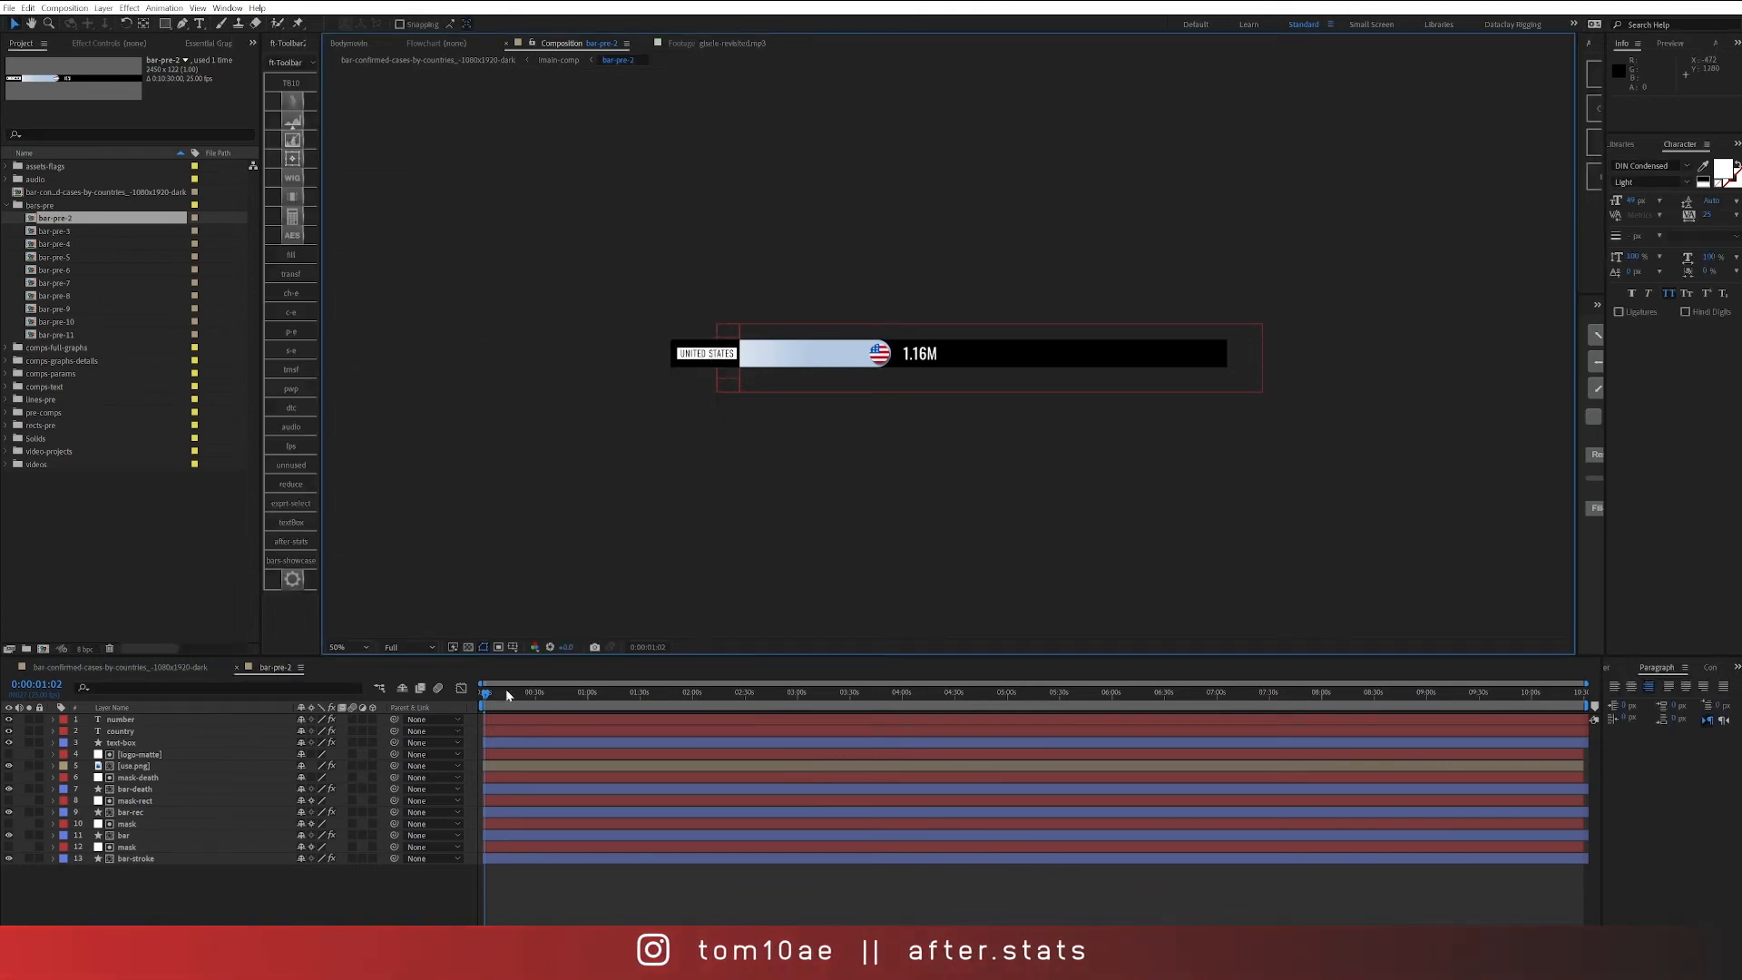
key("space")
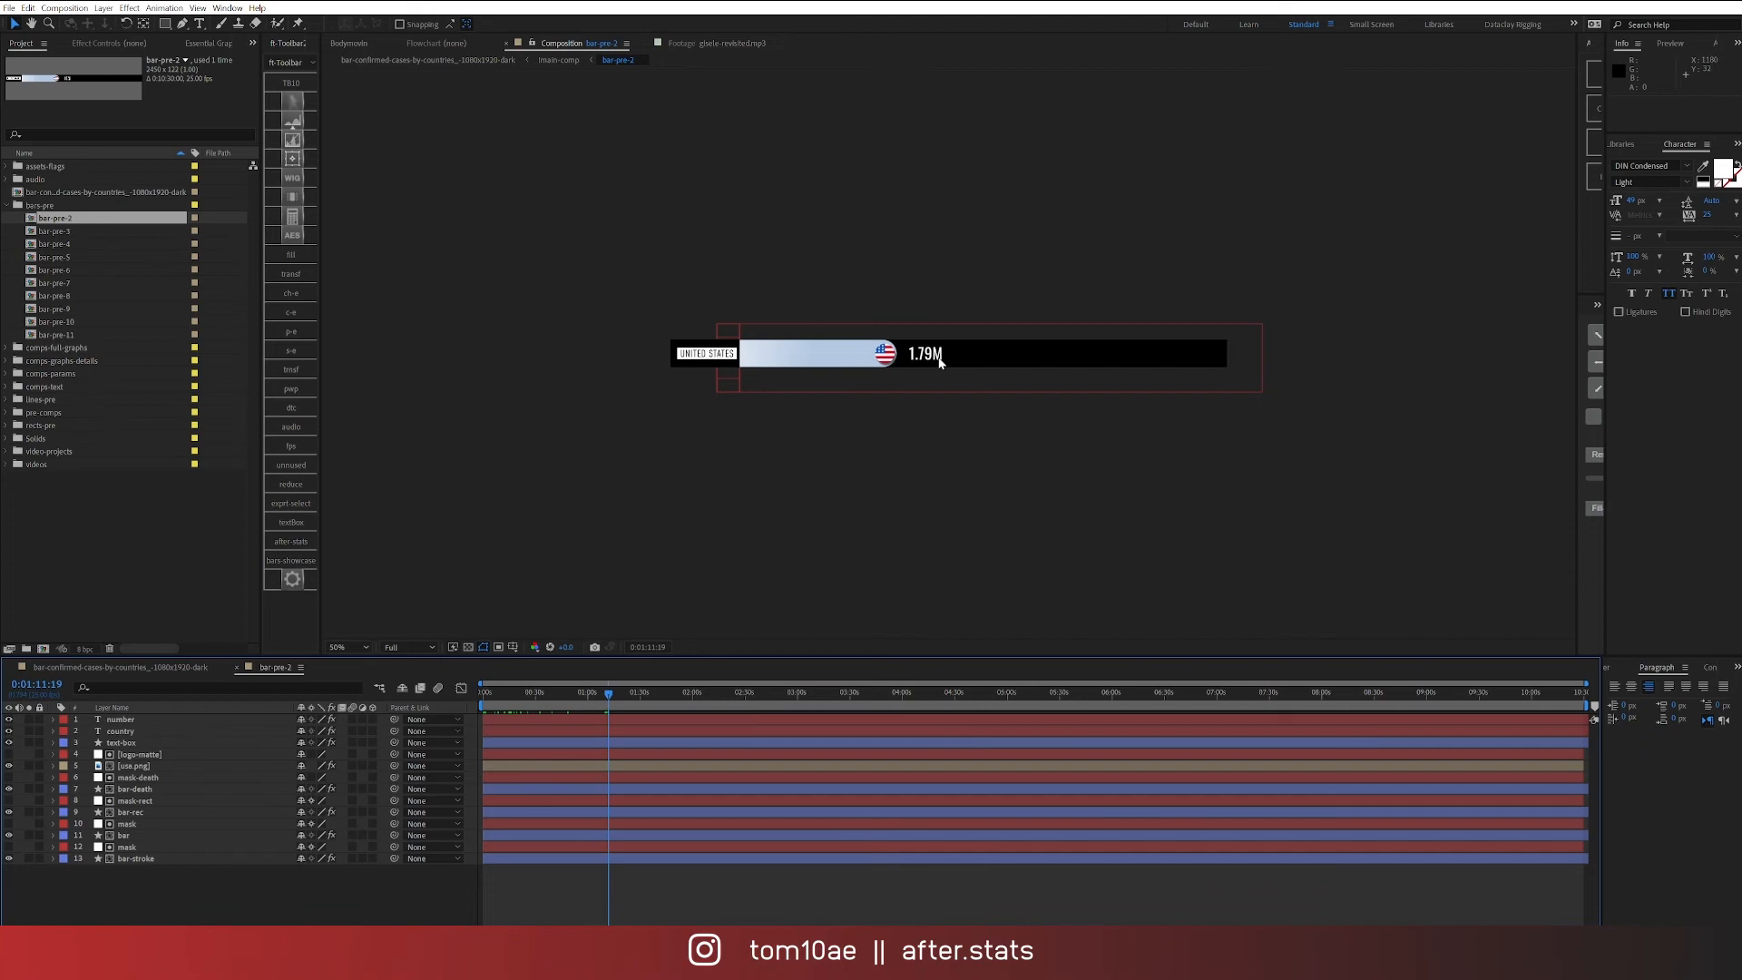
left_click(133, 669)
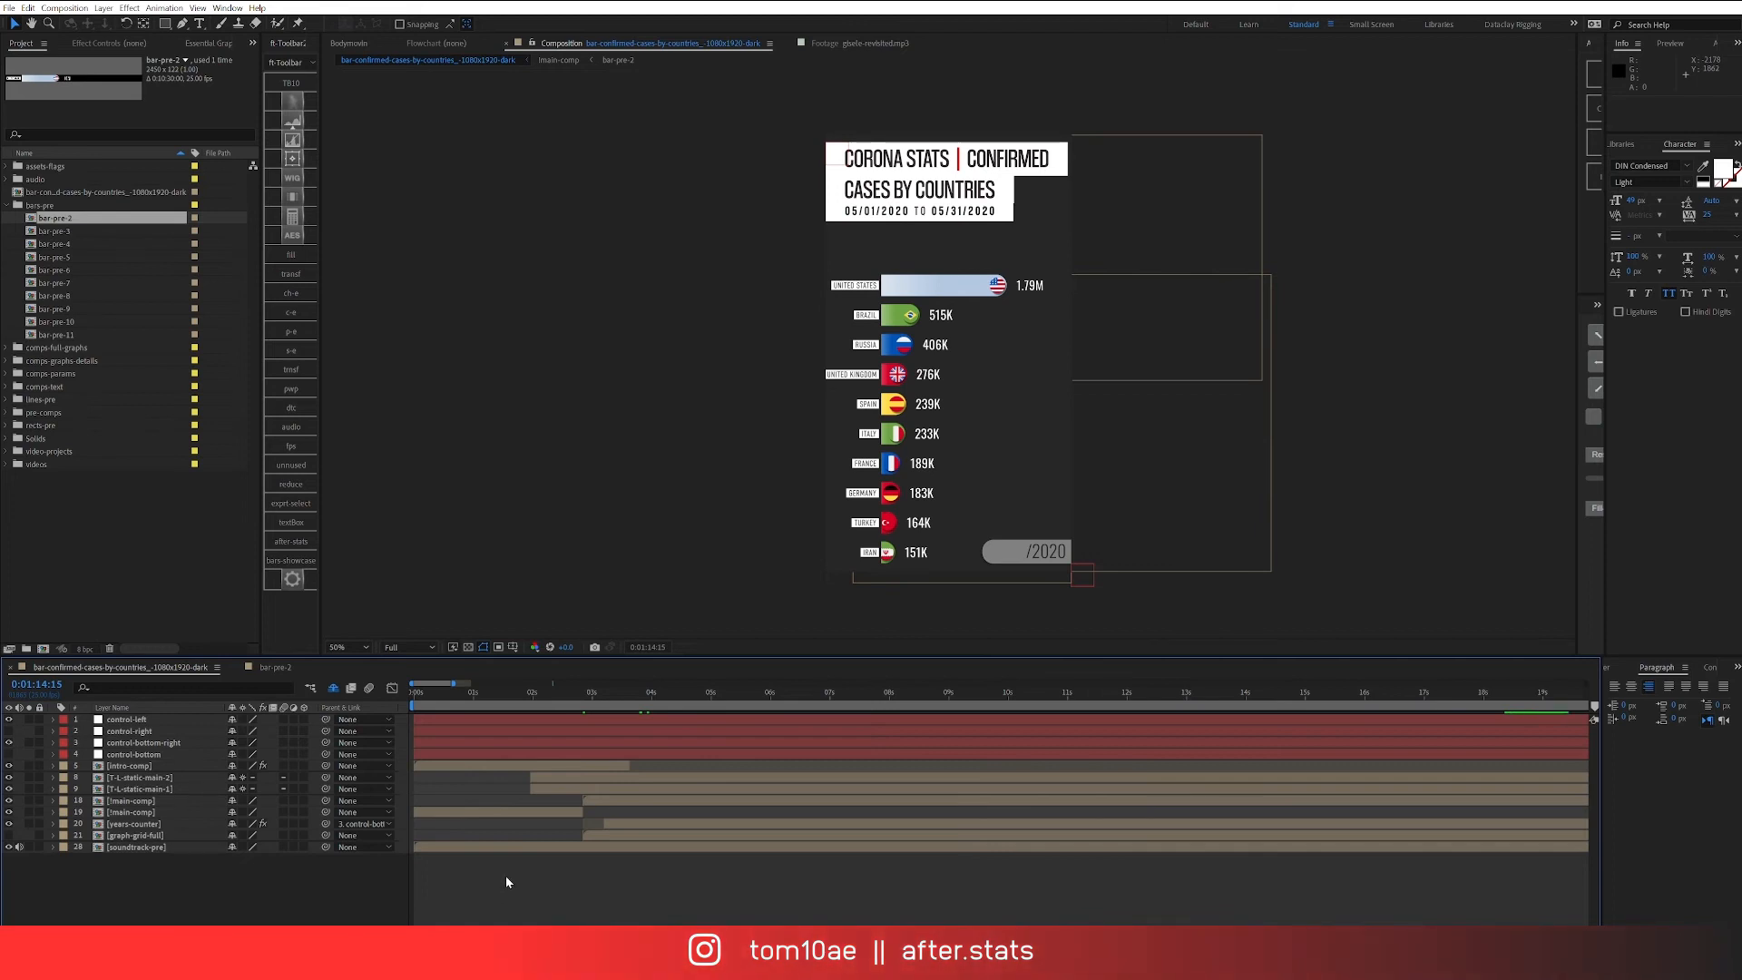
Step: Open intro-comp and compare its layout before and after the script by undoing and restoring the script's changes
double_click(138, 767)
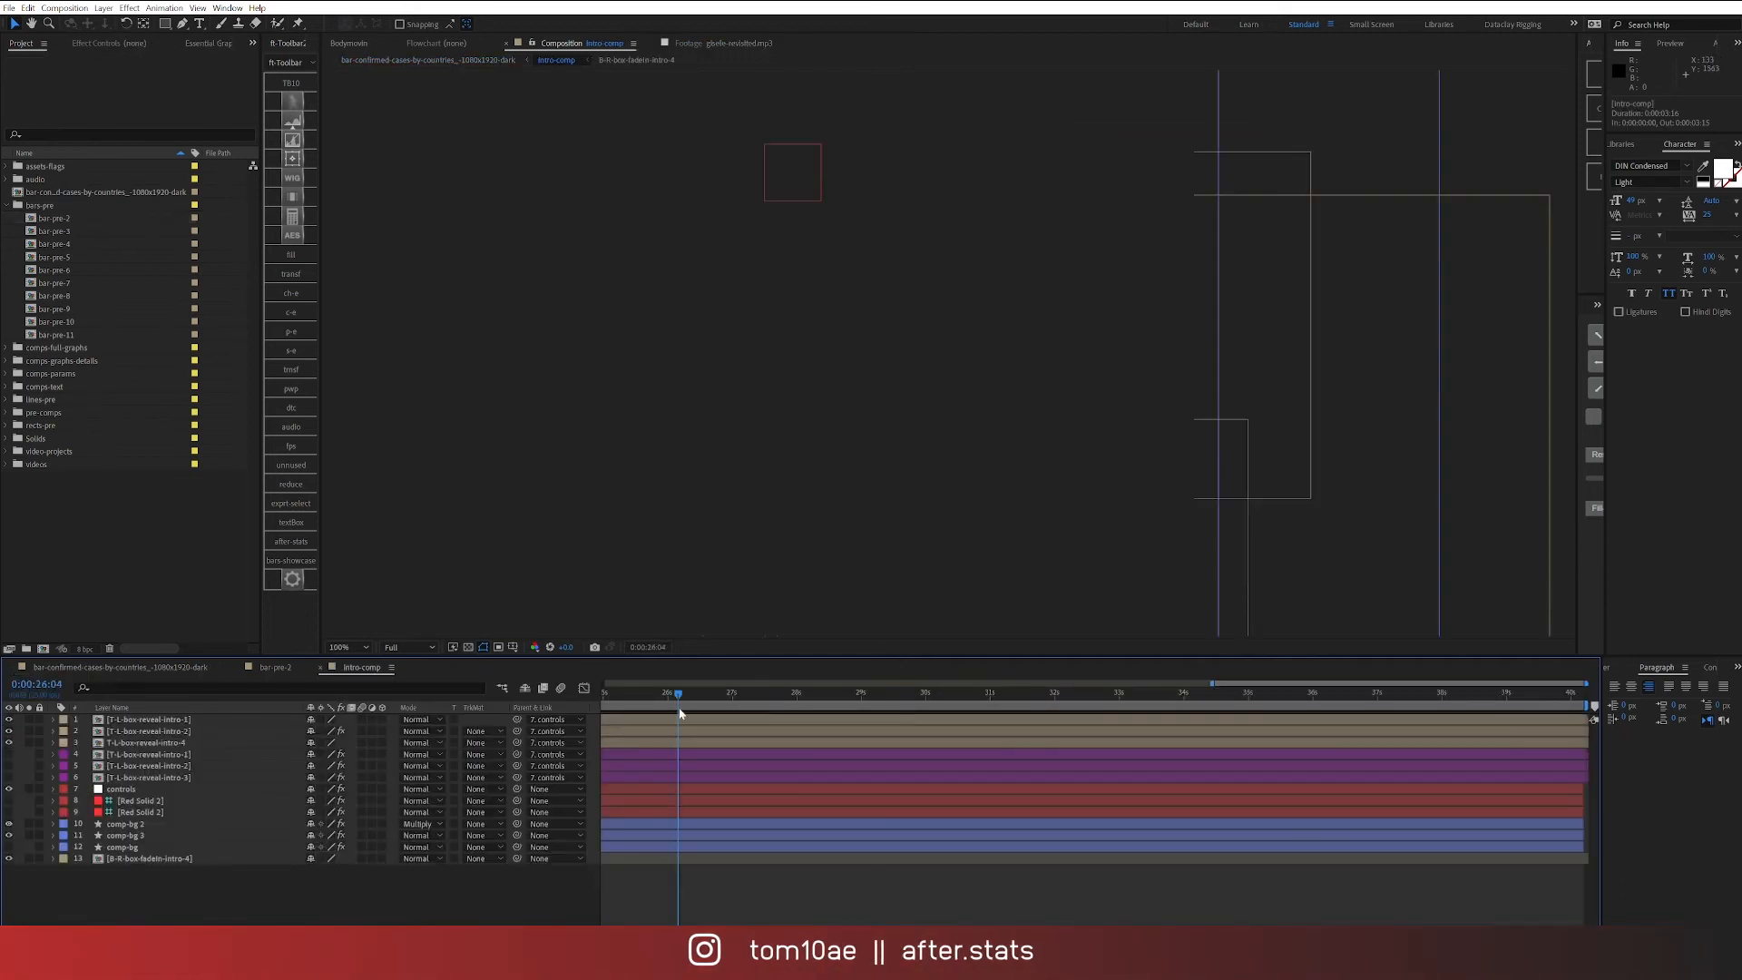
key("comma")
key("comma")
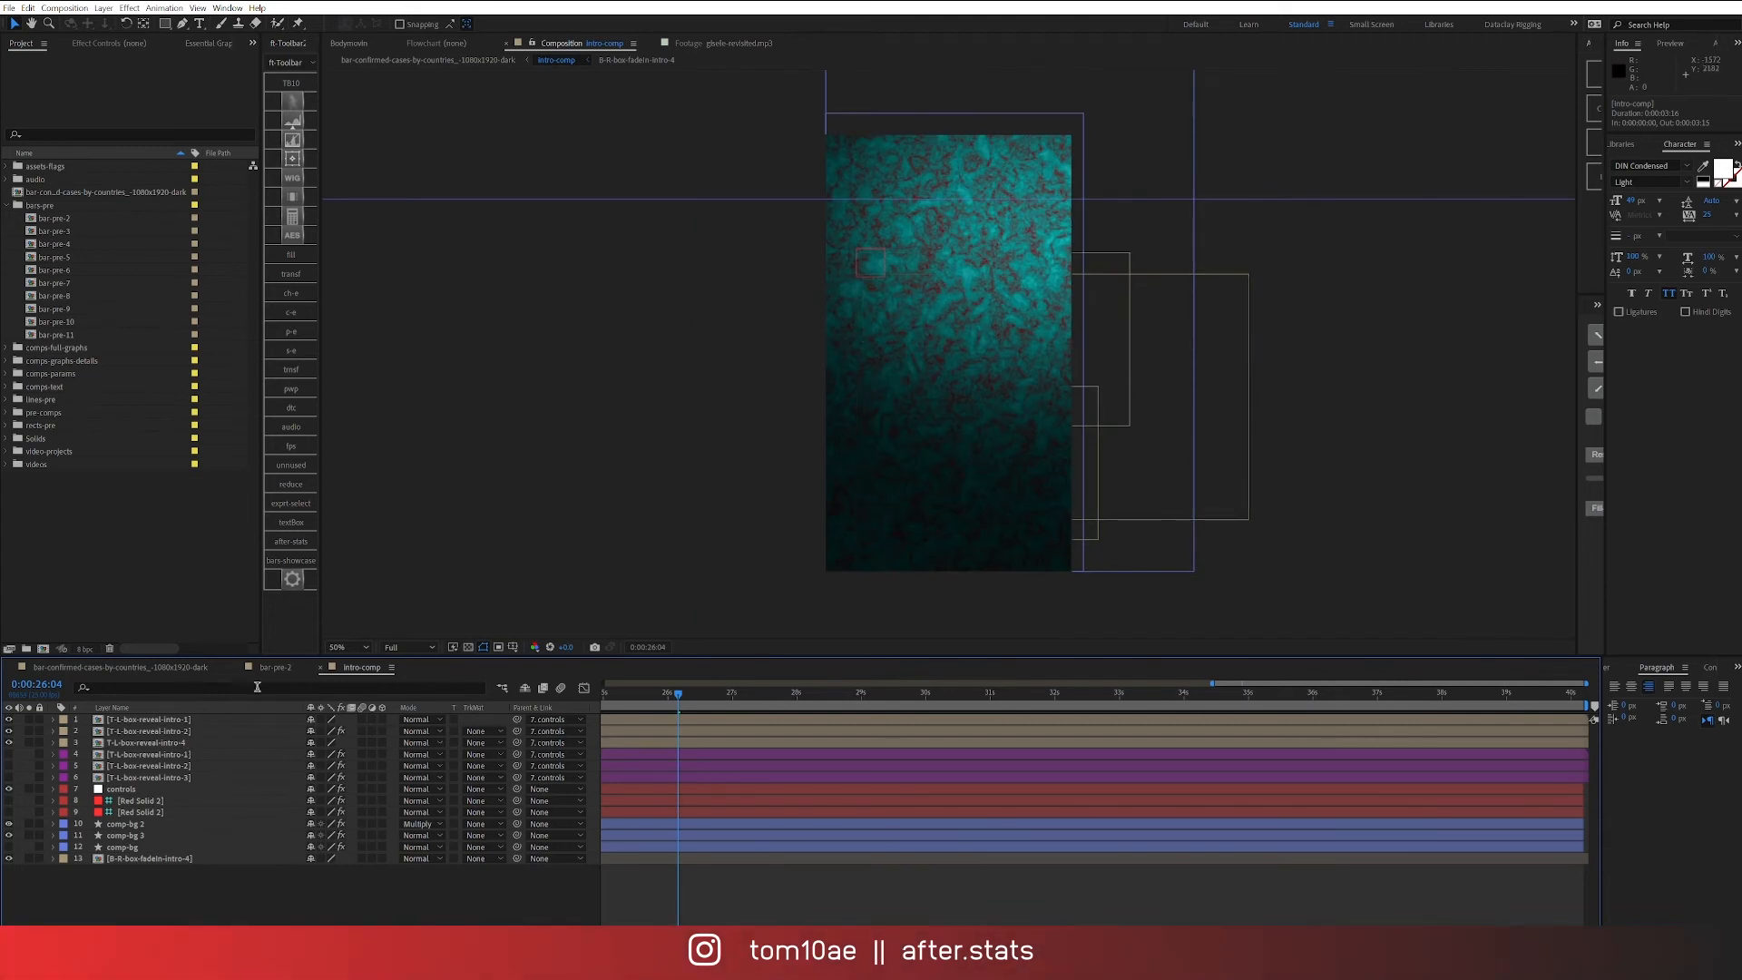
left_click(314, 581)
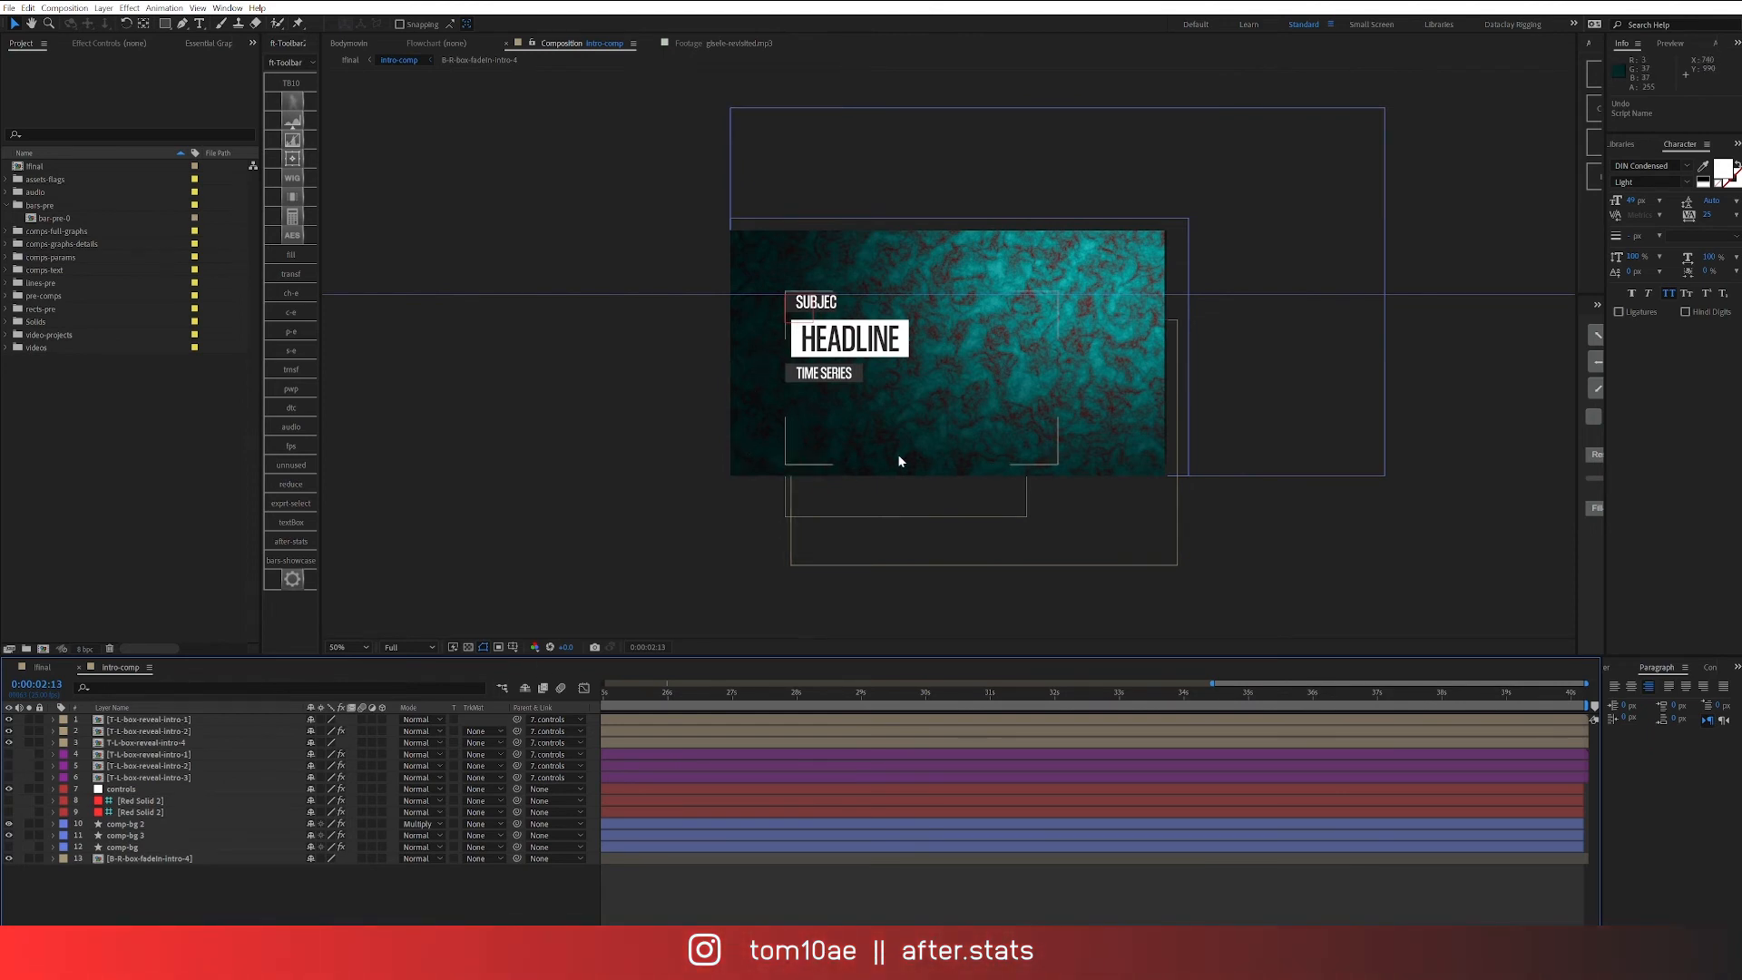
key("slash")
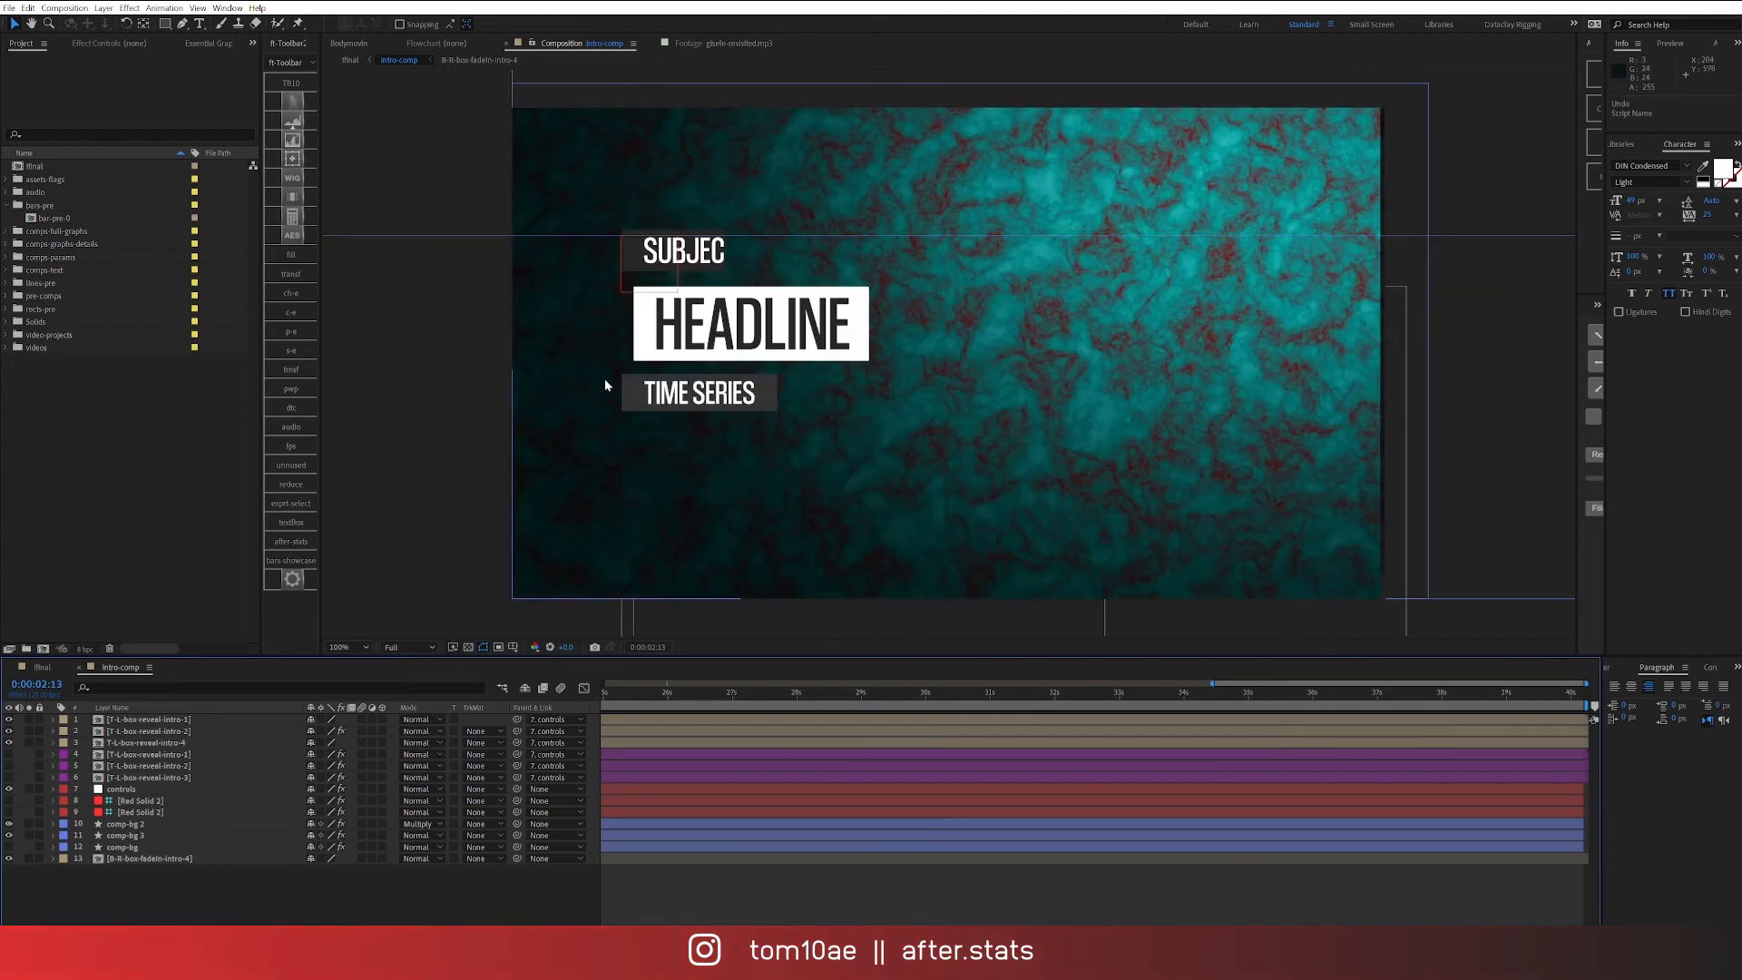
key("Escape")
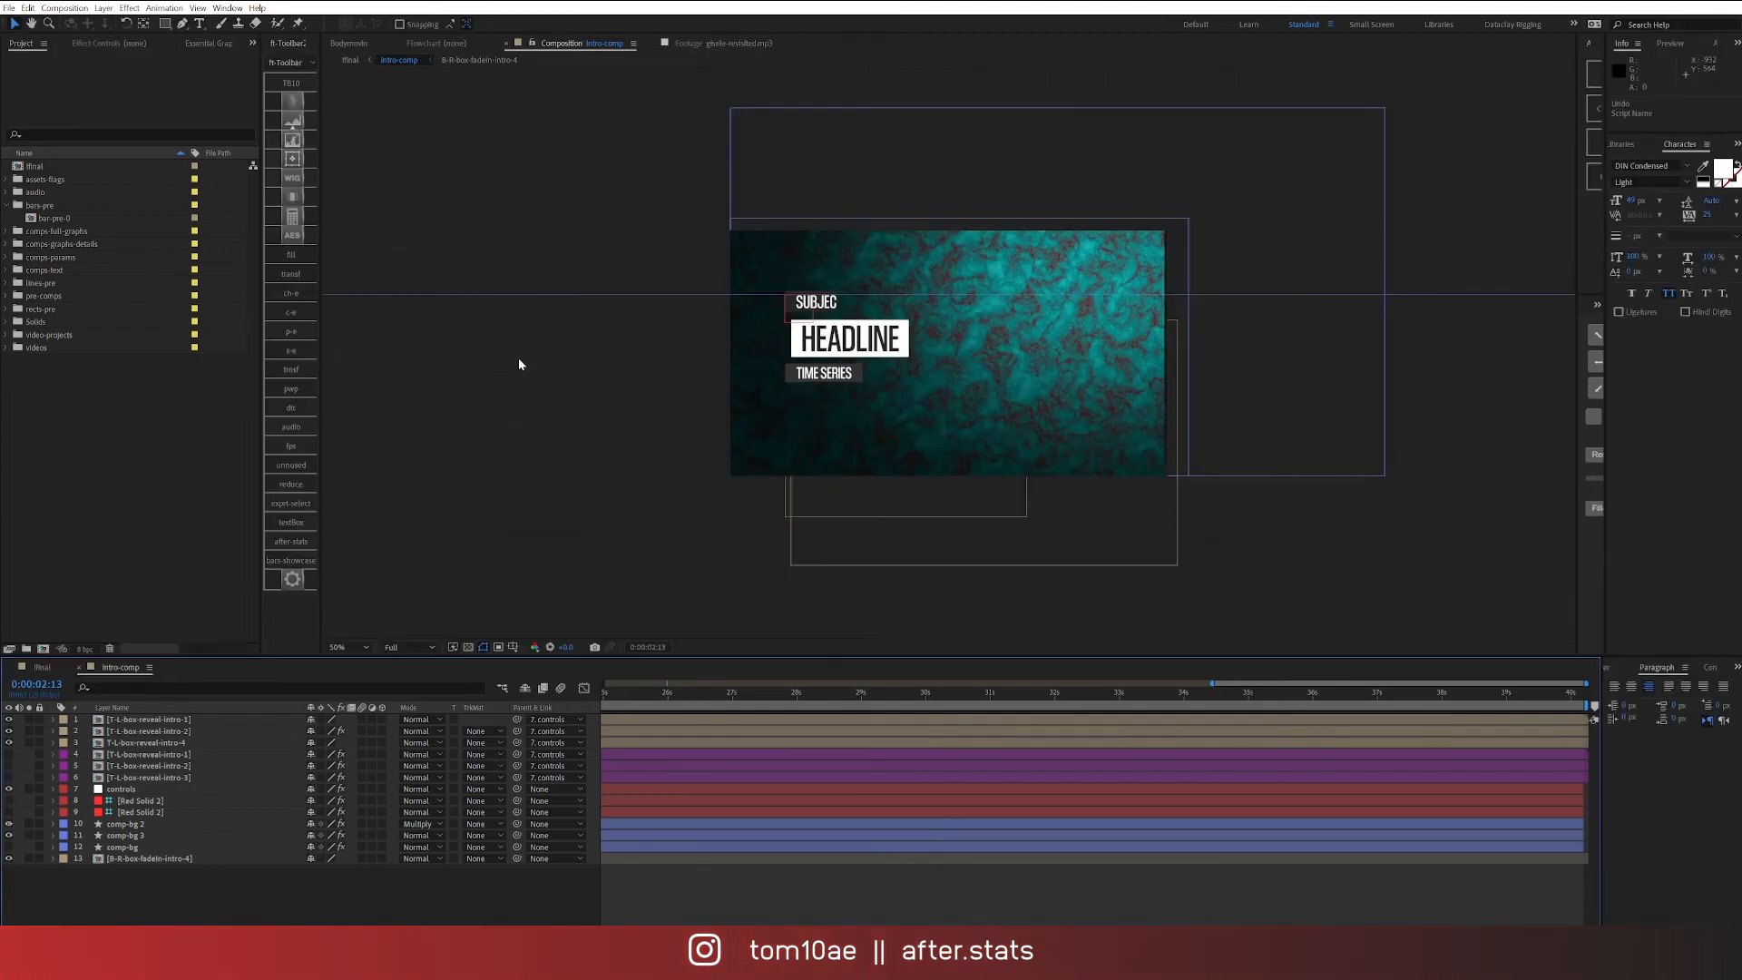
key("ctrl+z")
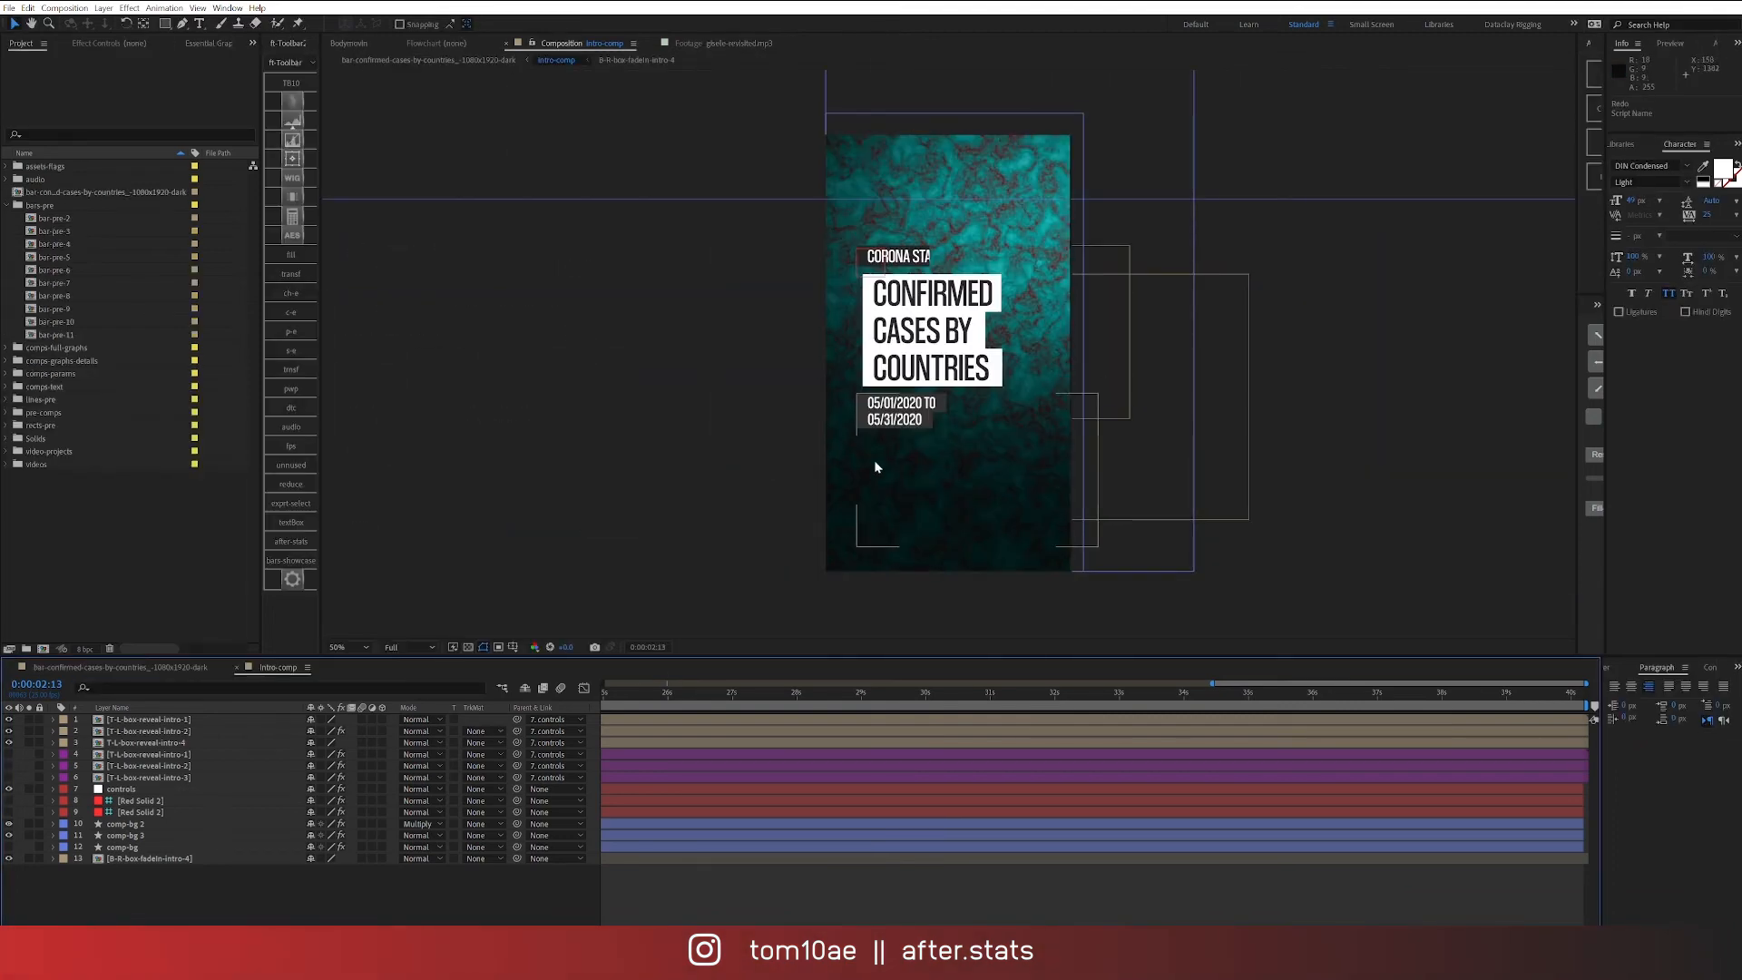
Step: Examine the composition settings of intro-comp and of its nested T-L-box-reveal-intro-2, including the headline text up close
key("ctrl+k")
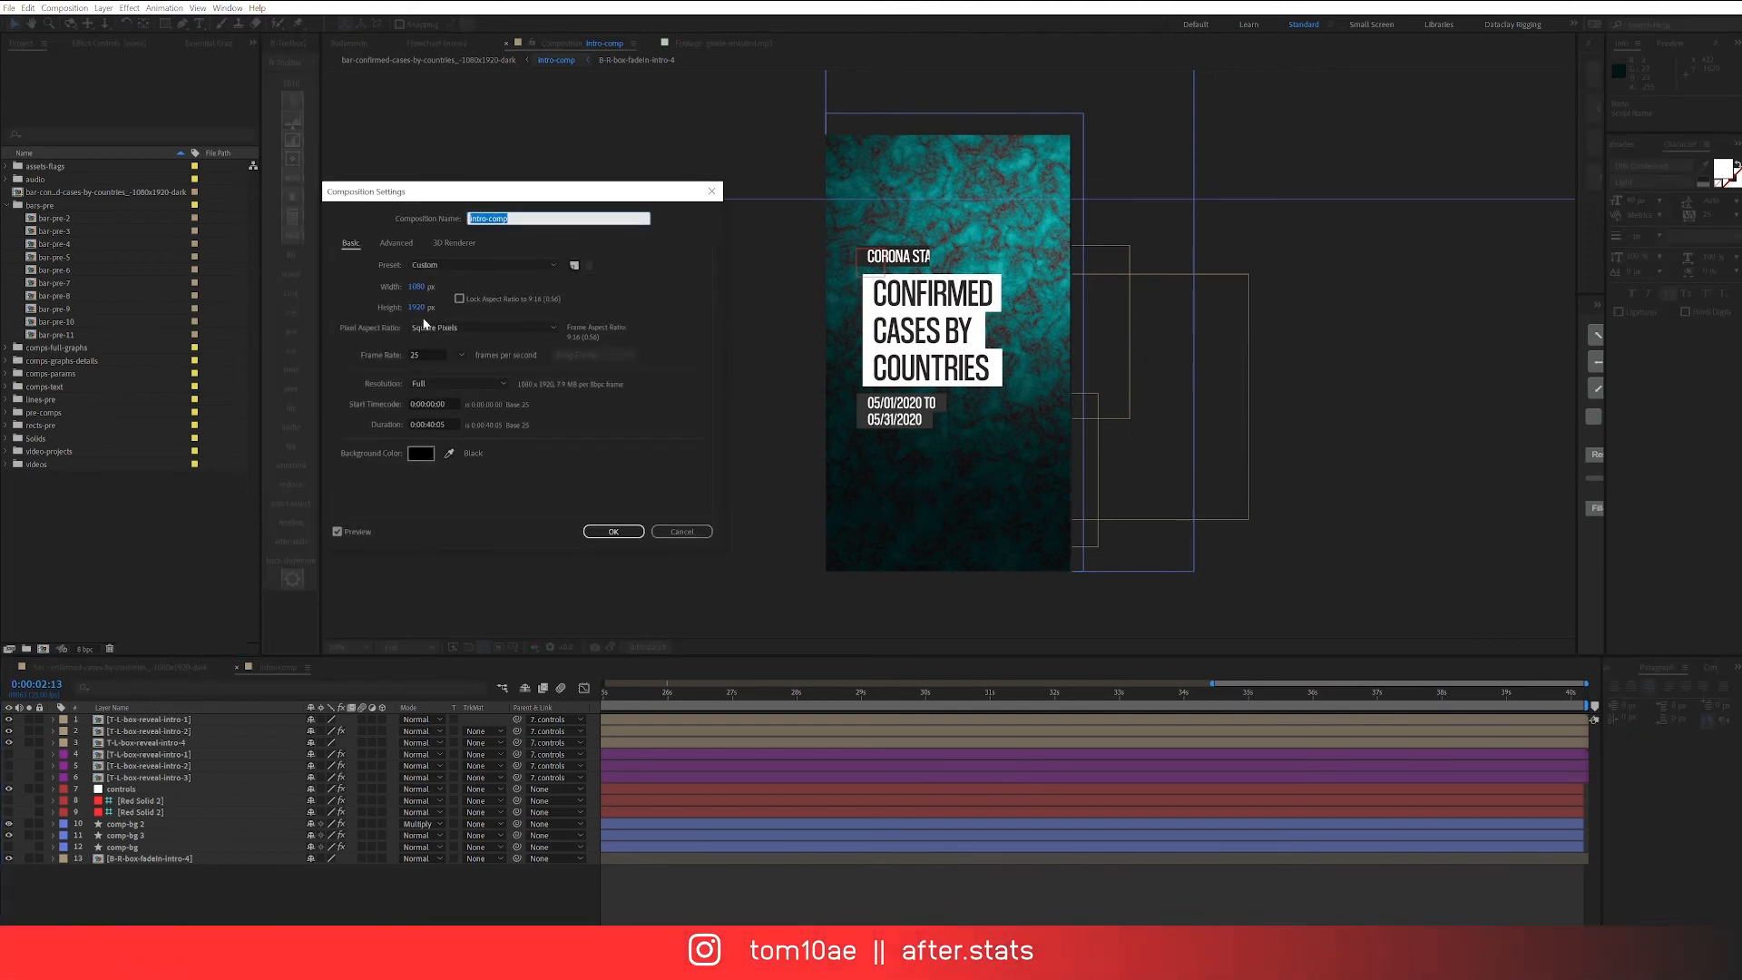
key("Escape")
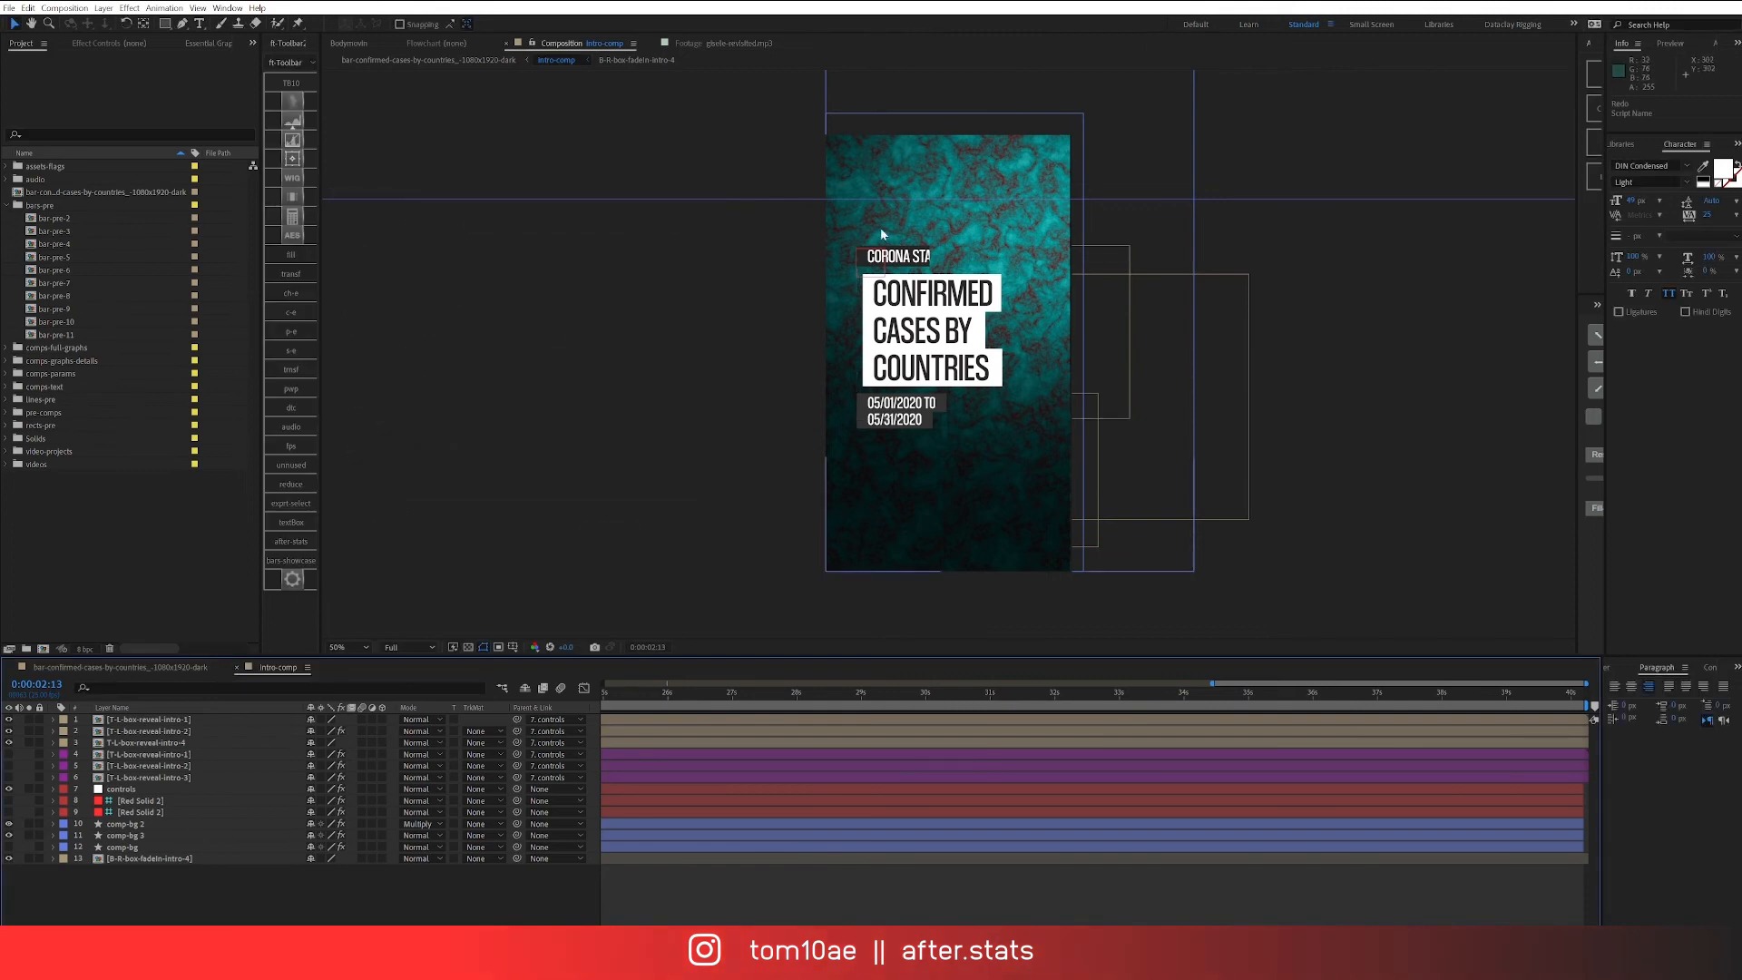
double_click(183, 731)
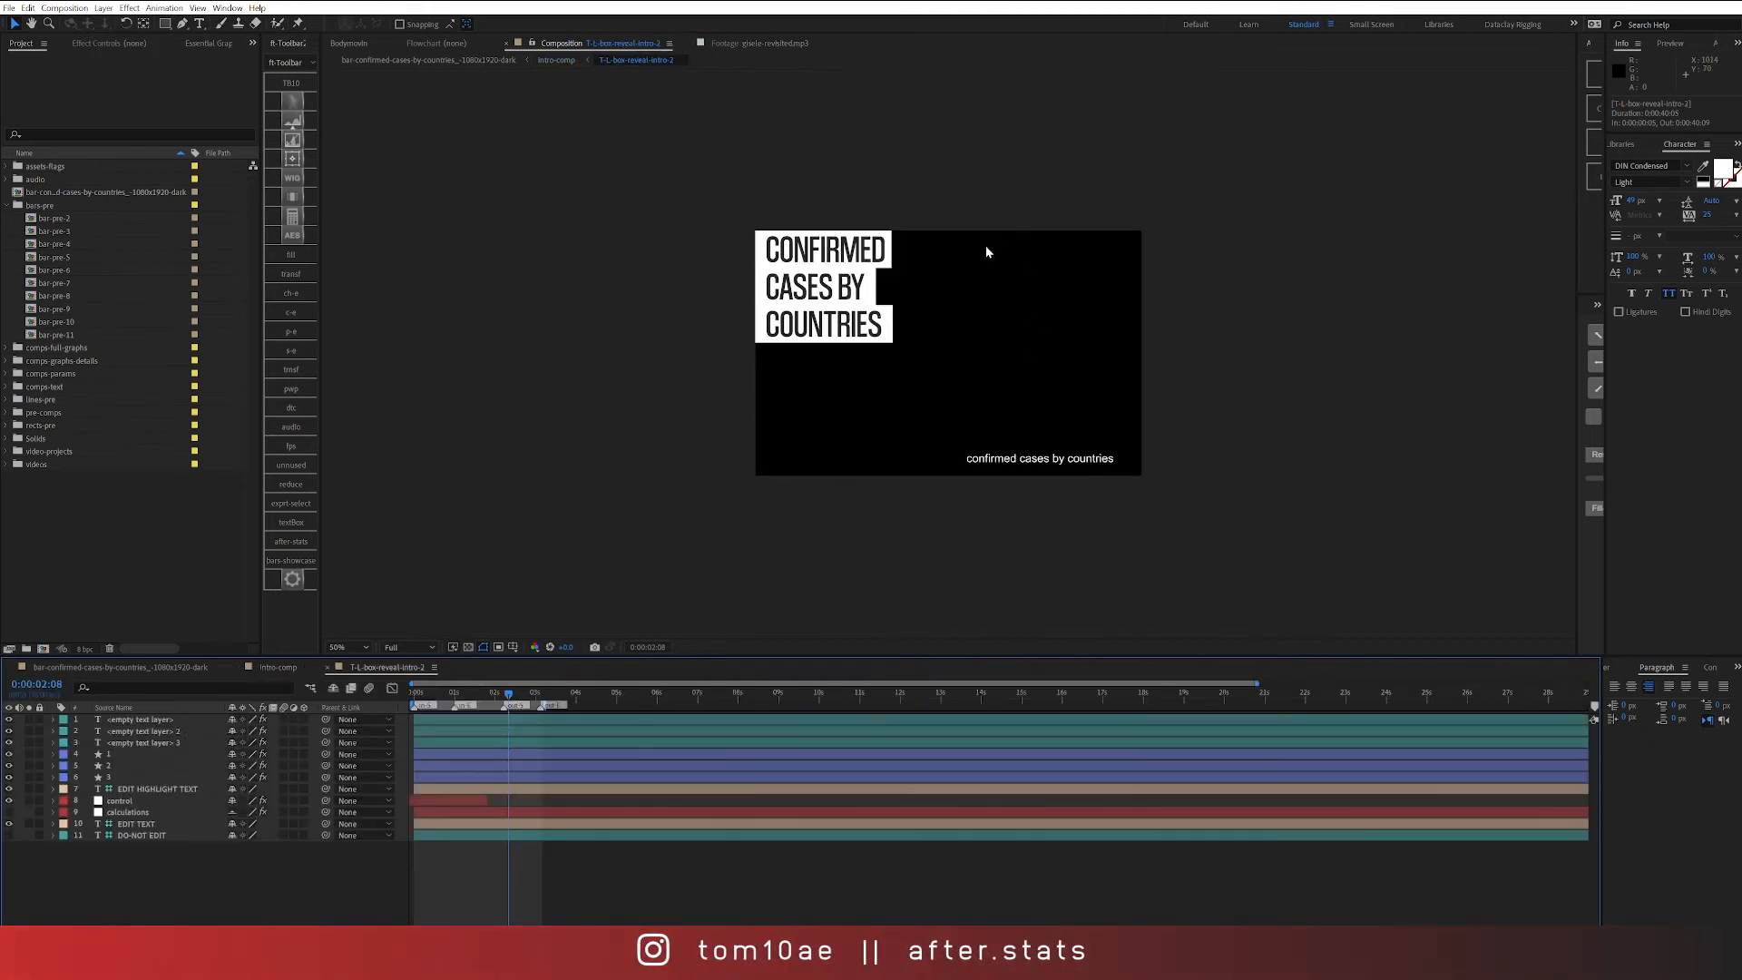
key("ctrl+k")
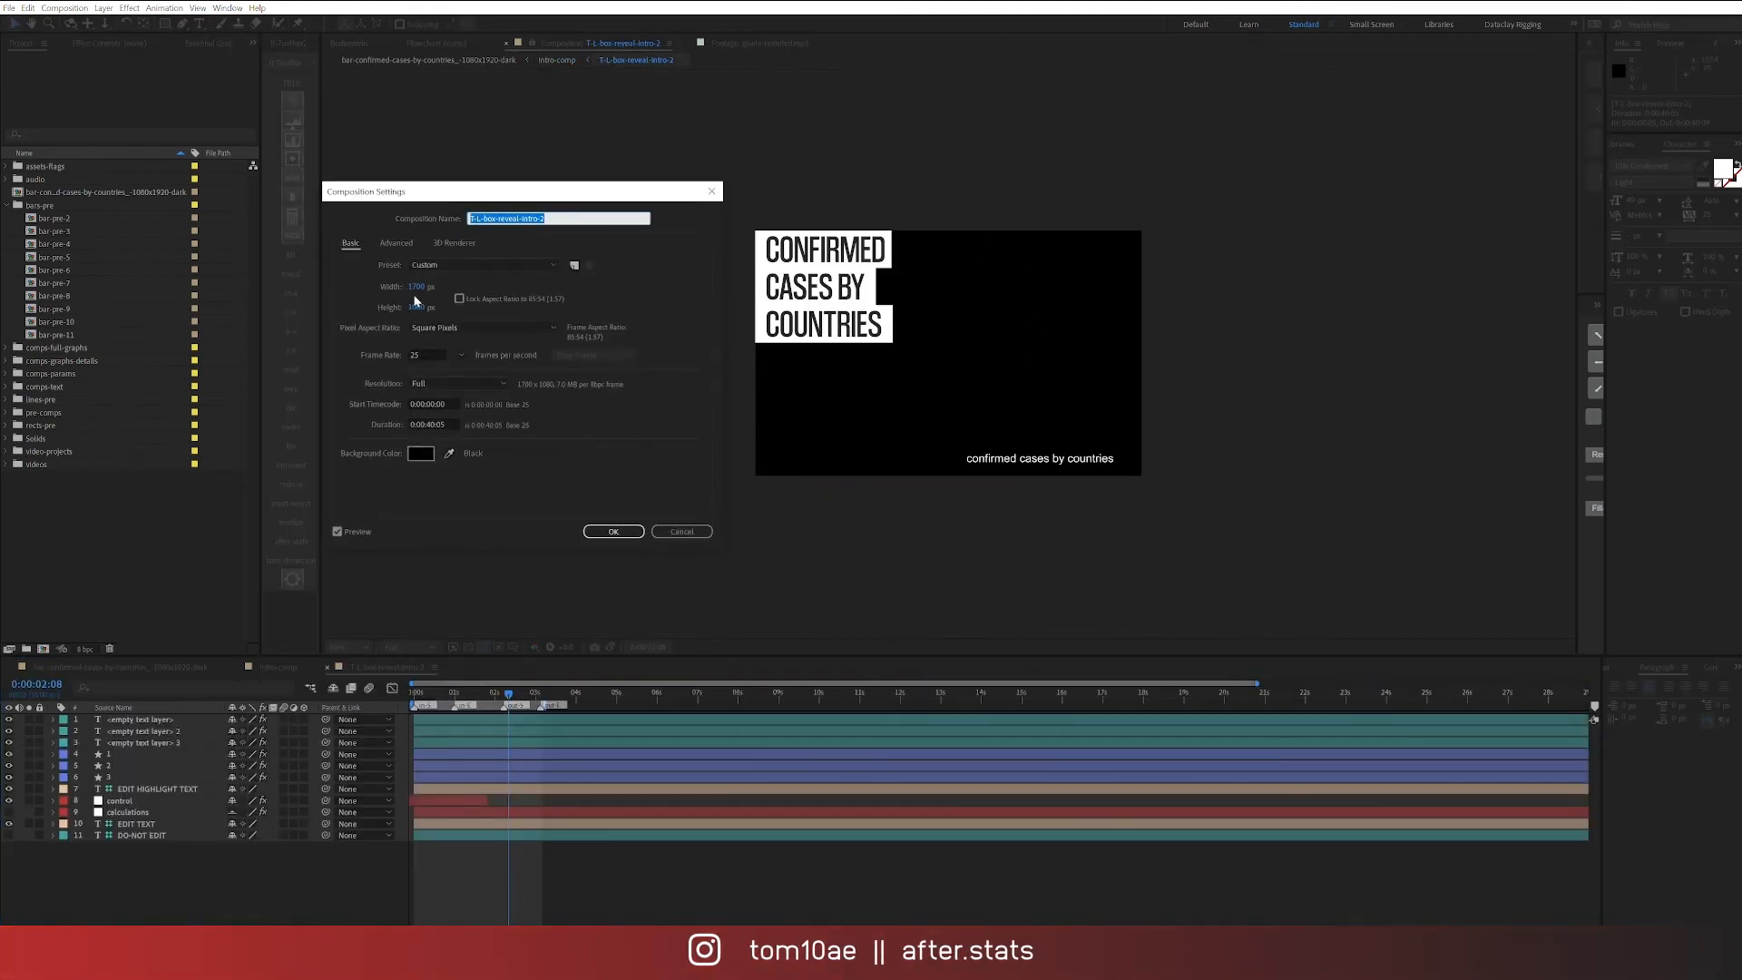
key("Escape")
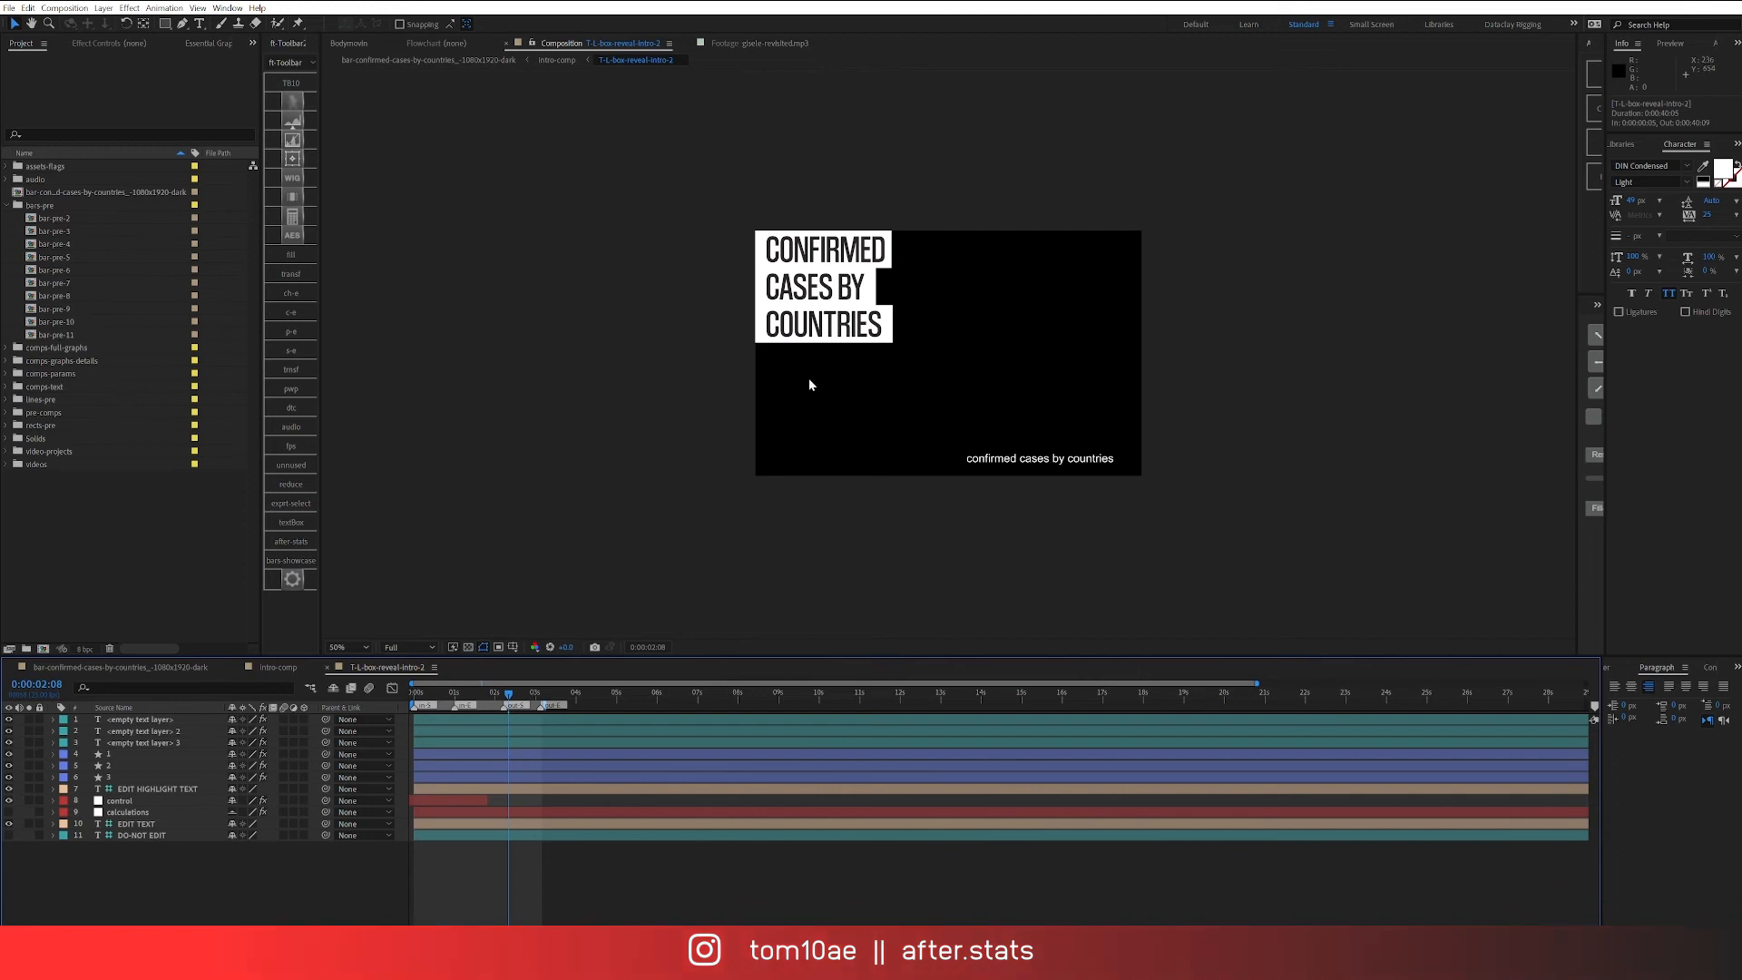
scroll(810, 378, "up", 1)
left_click_drag(804, 295, 874, 282)
key("v")
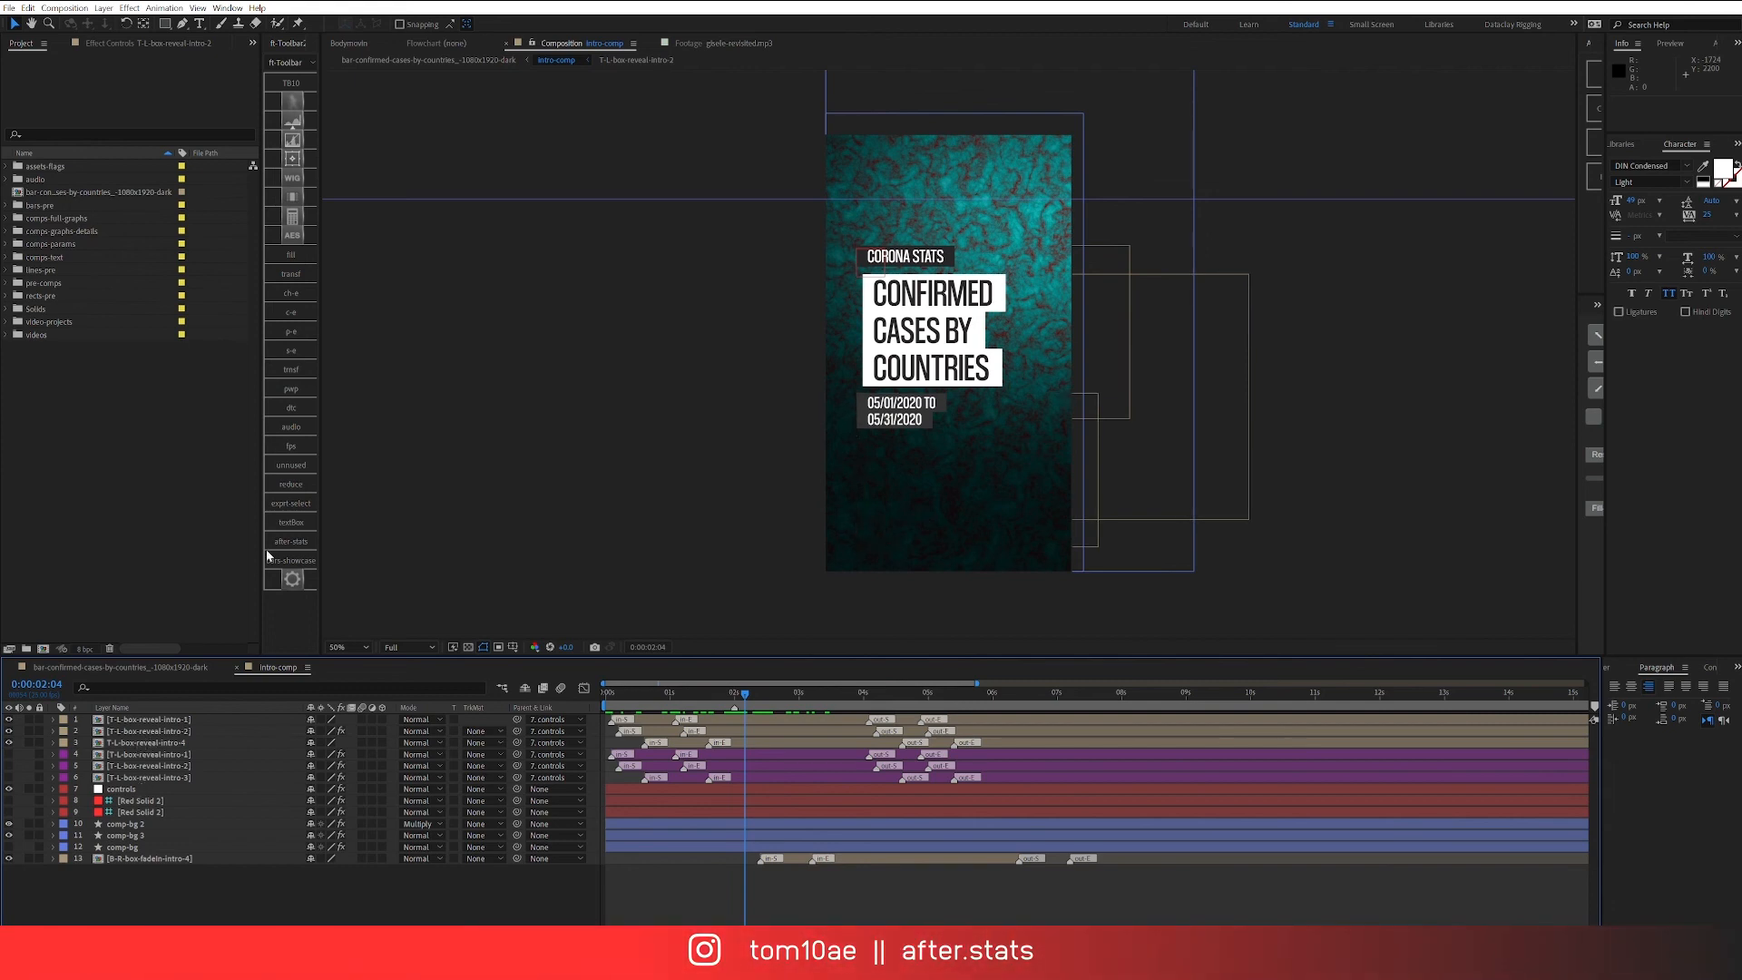
Step: Return to the main 1080x1920 composition and review the intro and bar chart animation along the timeline
left_click(145, 667)
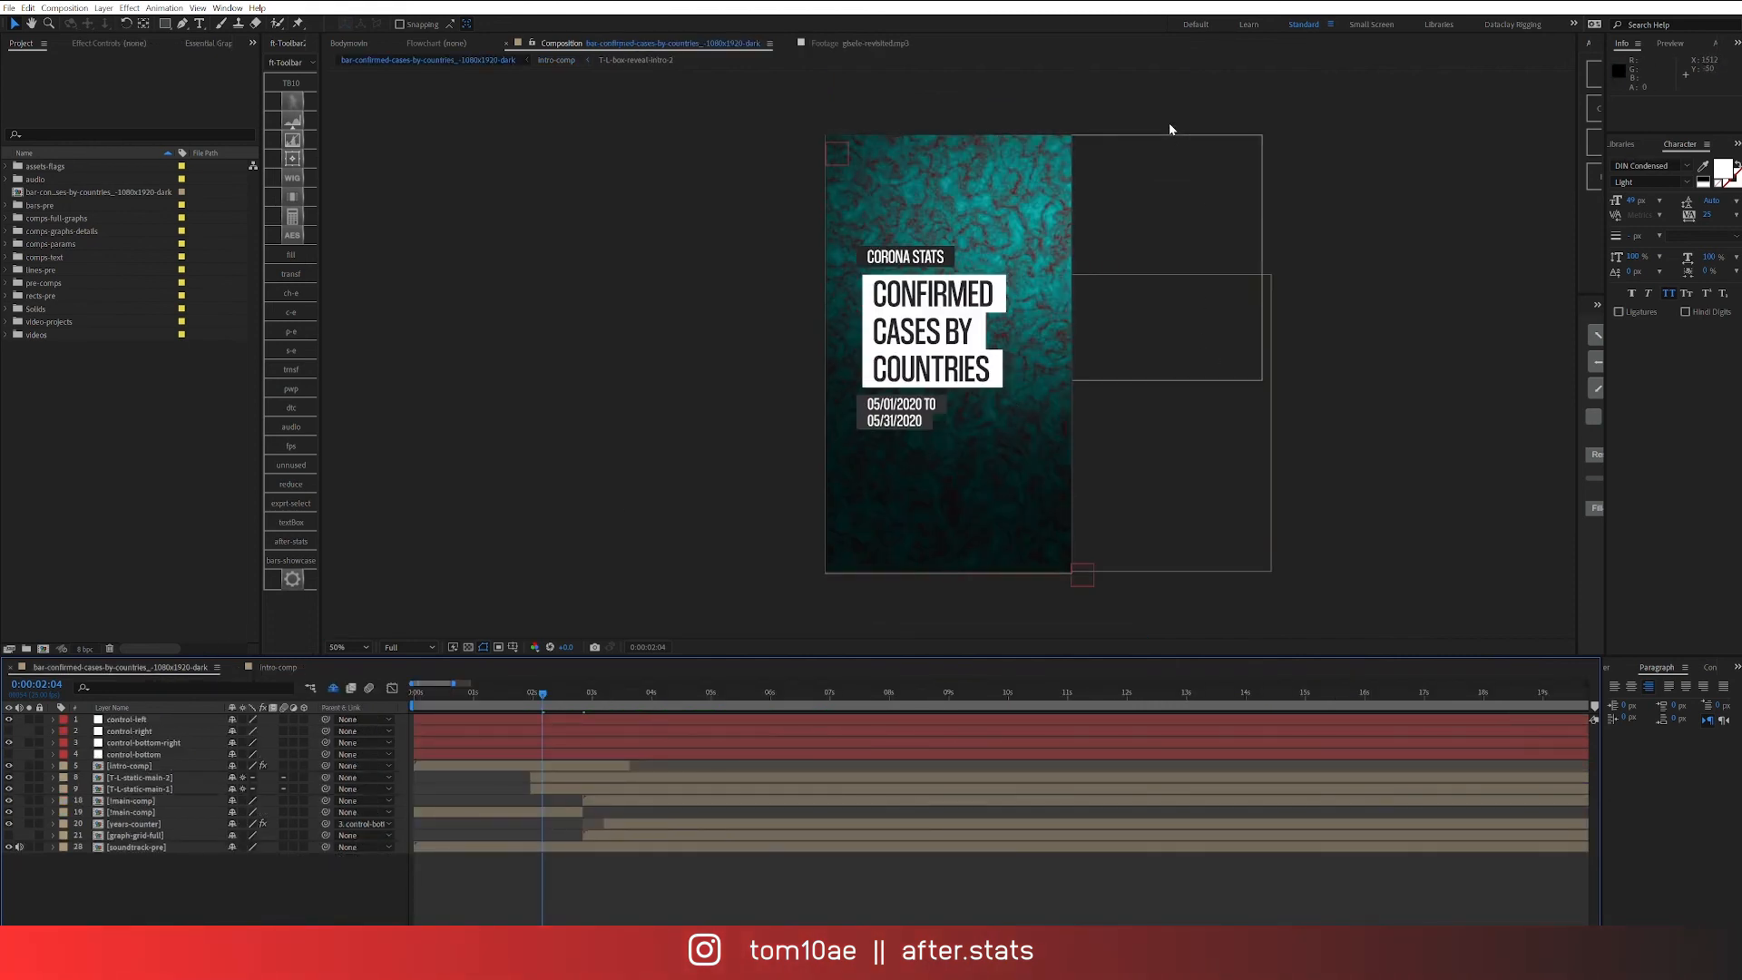
left_click_drag(554, 699, 919, 700)
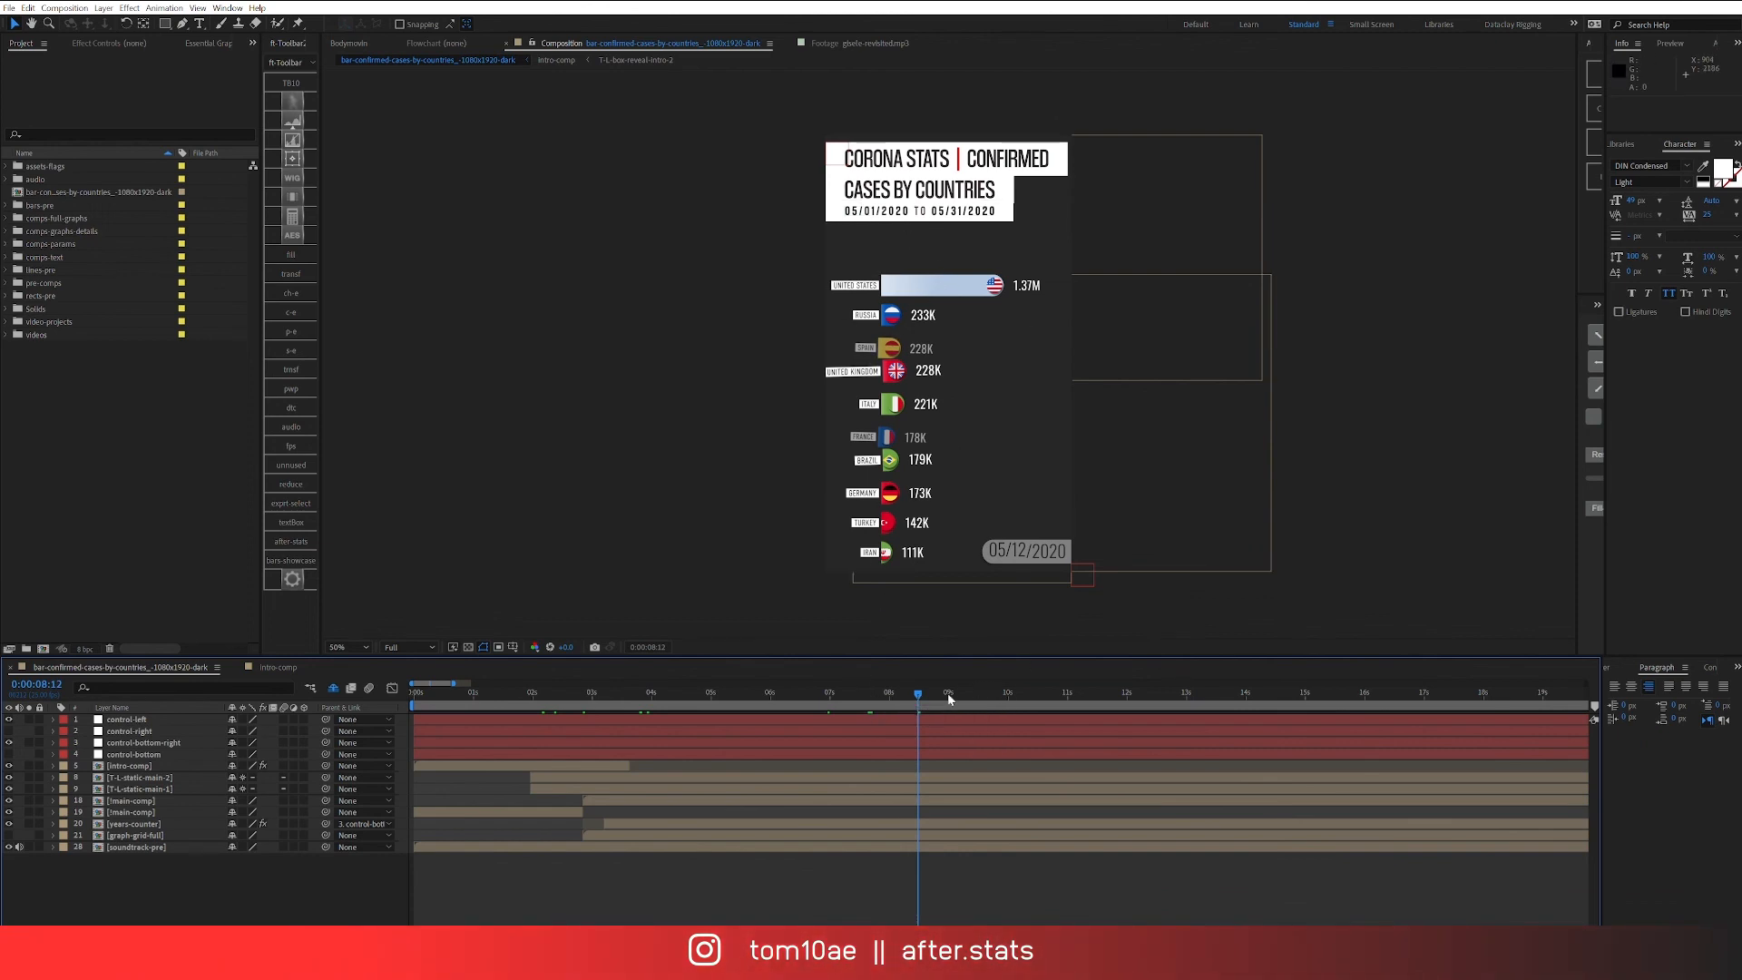
left_click_drag(924, 697, 1092, 699)
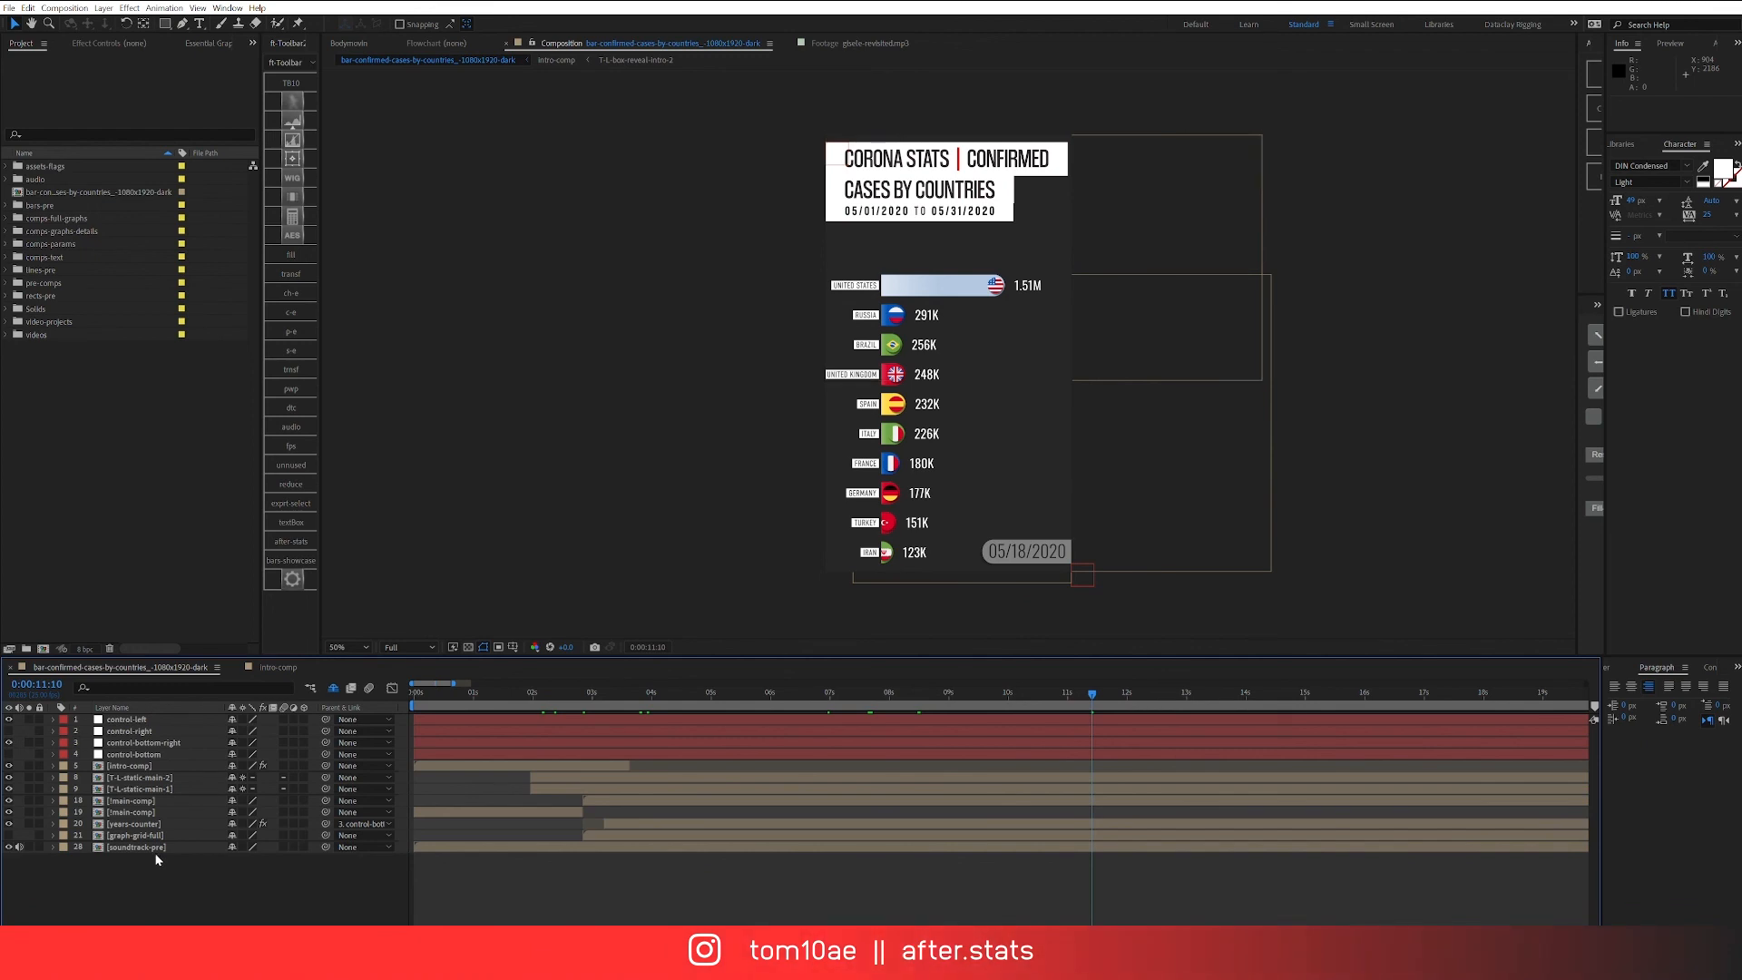
left_click_drag(933, 704, 1076, 678)
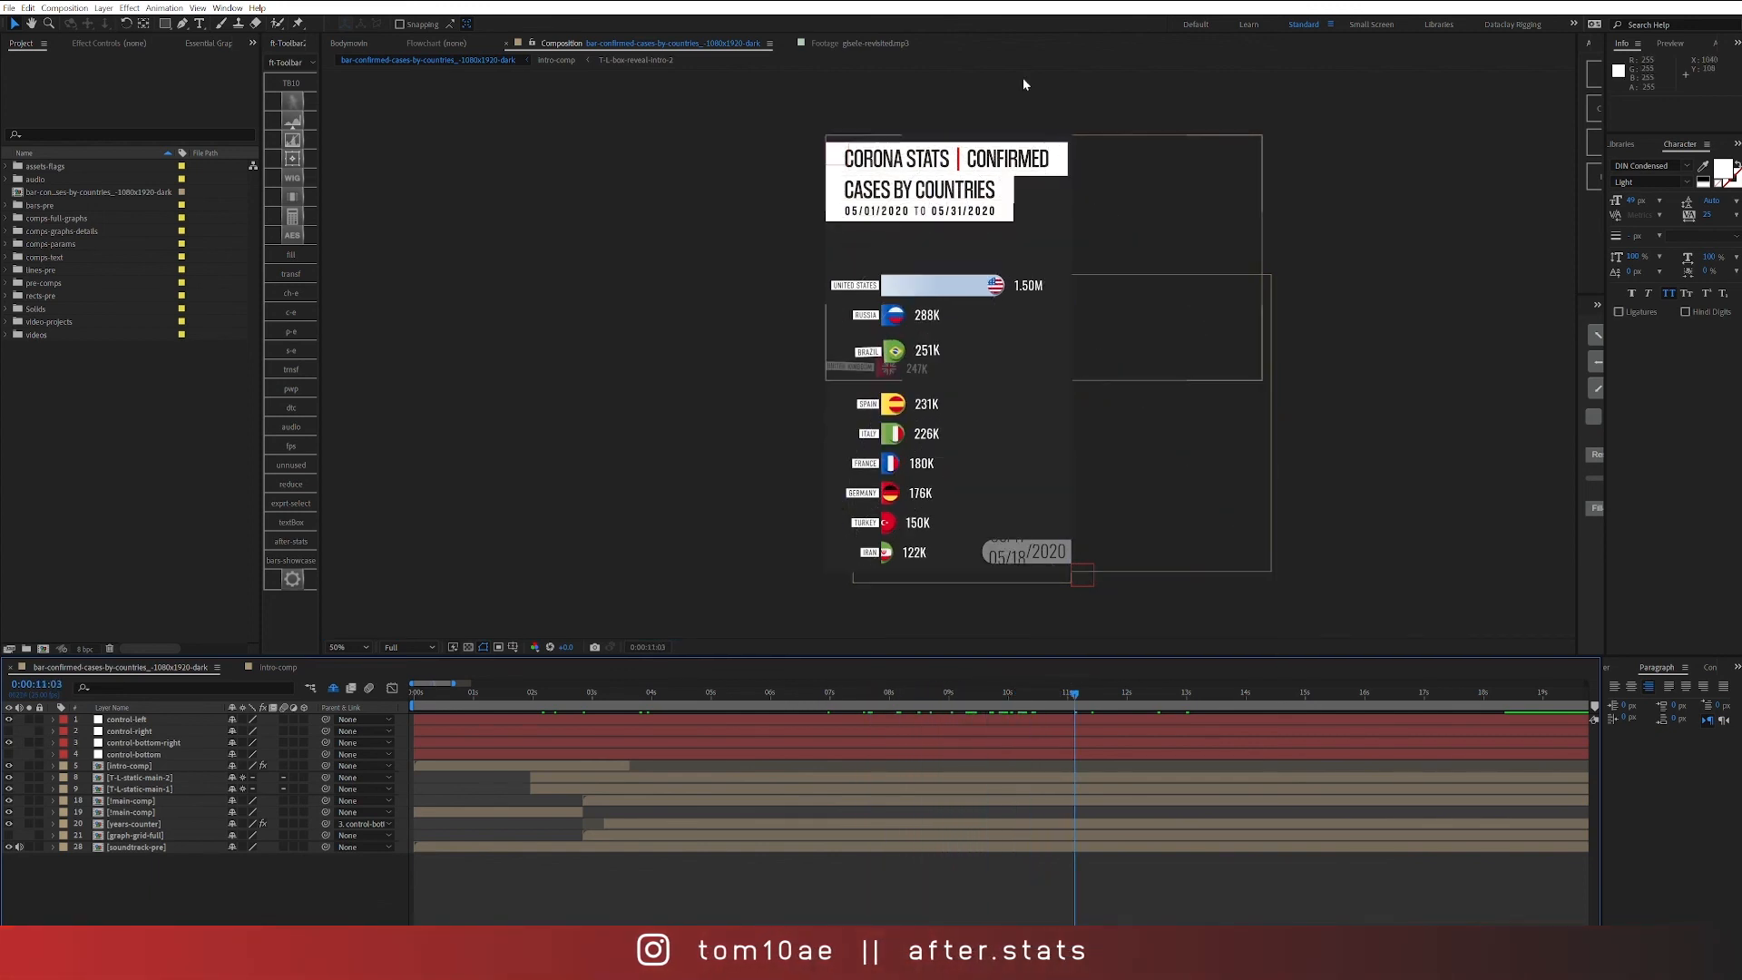
left_click_drag(1082, 688, 769, 696)
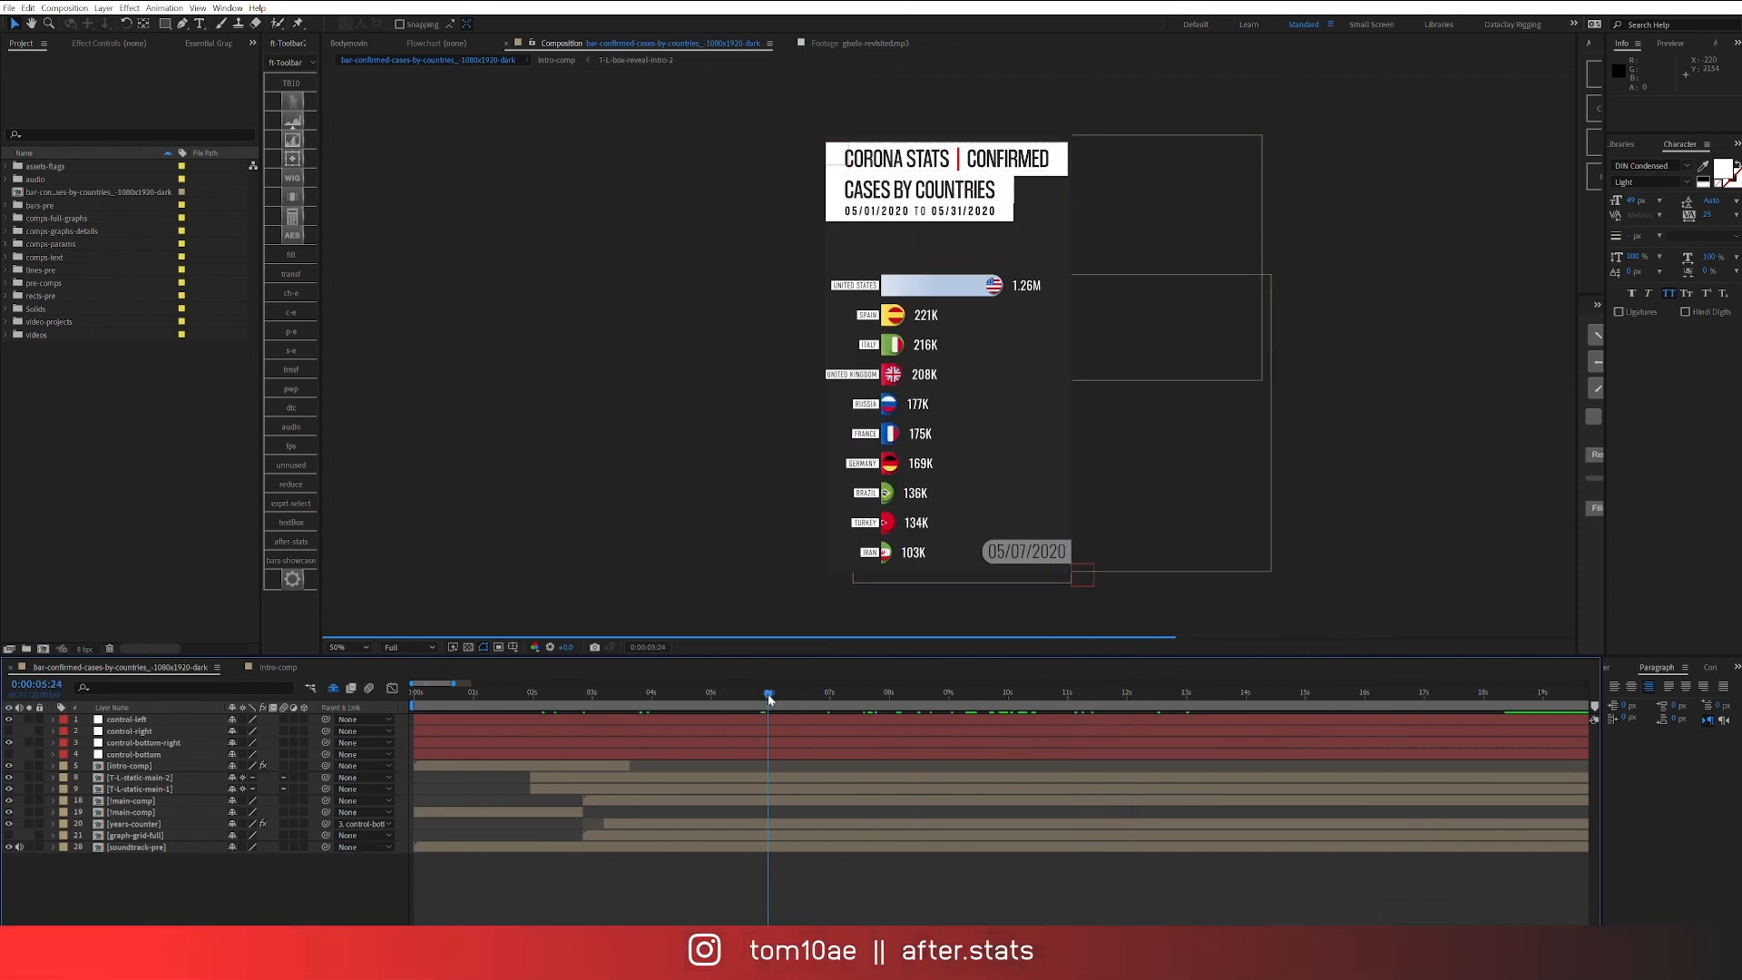